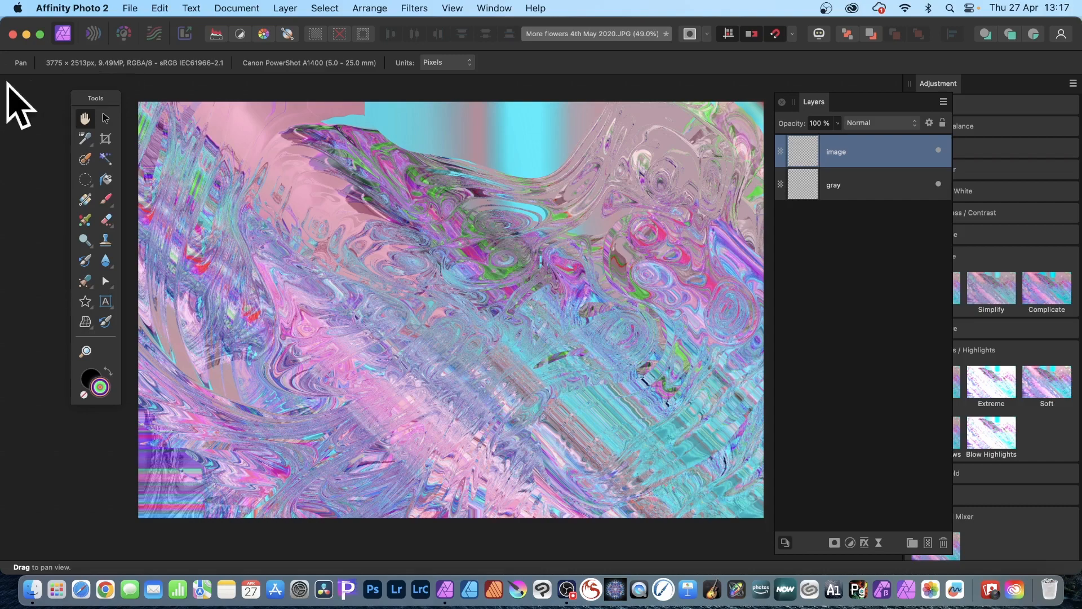
Delete the existing "image" and "gray" layers so the document is empty.
left_click(105, 117)
key("Delete")
key("Delete")
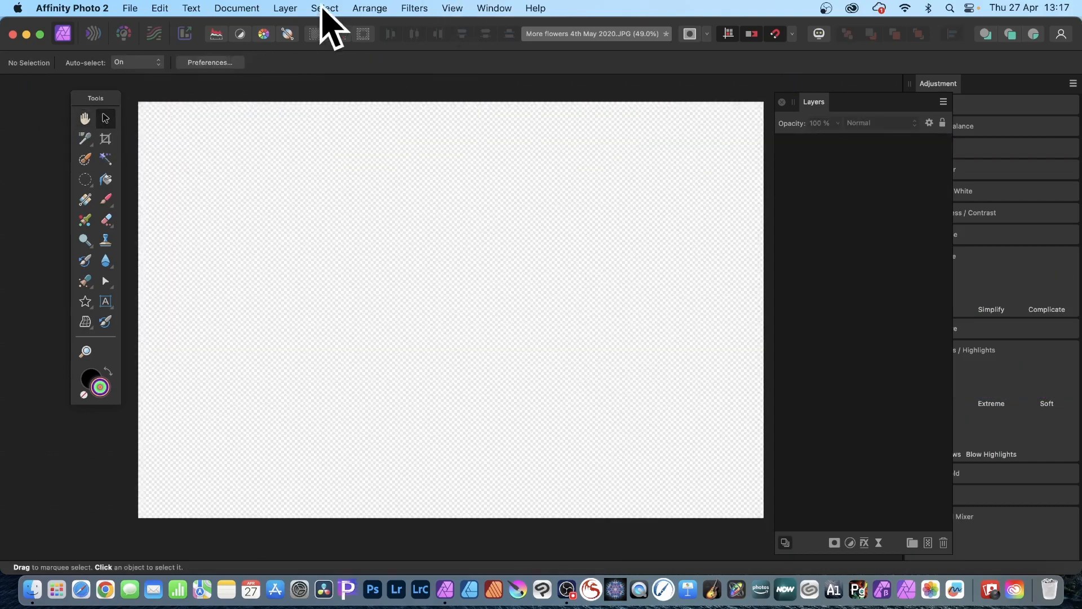
Add a new pixel layer and fill it with a white-to-black linear gradient running diagonally from the upper-left corner toward the lower right.
left_click(281, 8)
left_click(296, 68)
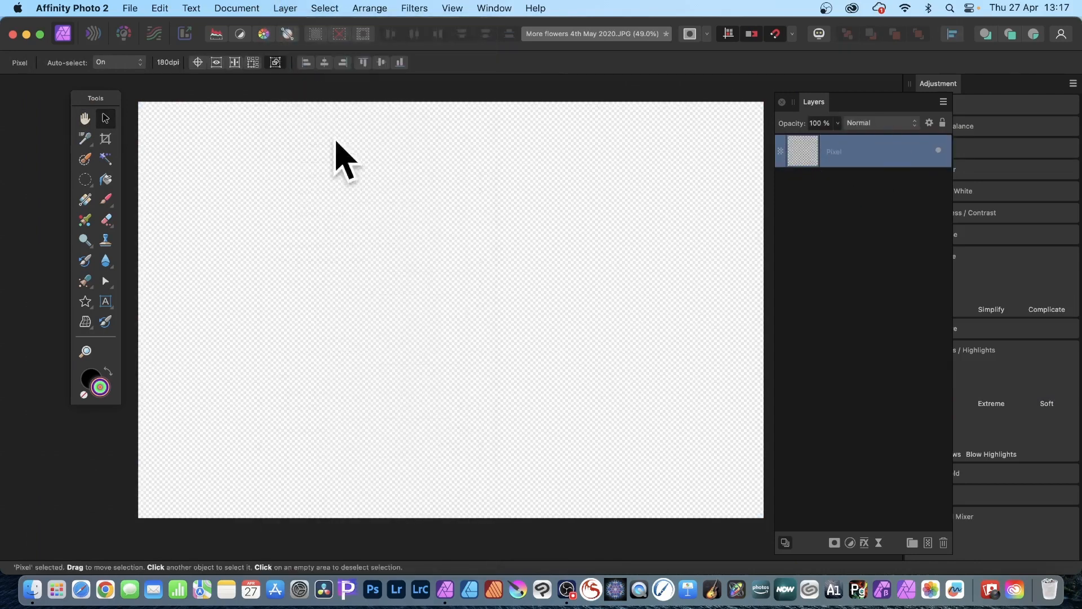
left_click(85, 200)
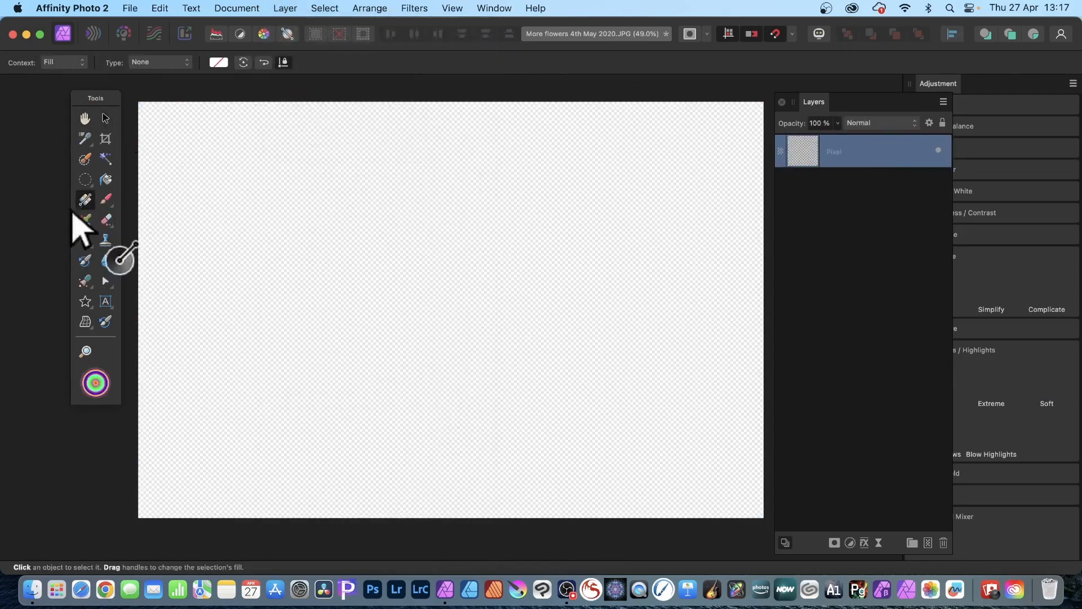
left_click_drag(149, 119, 665, 327)
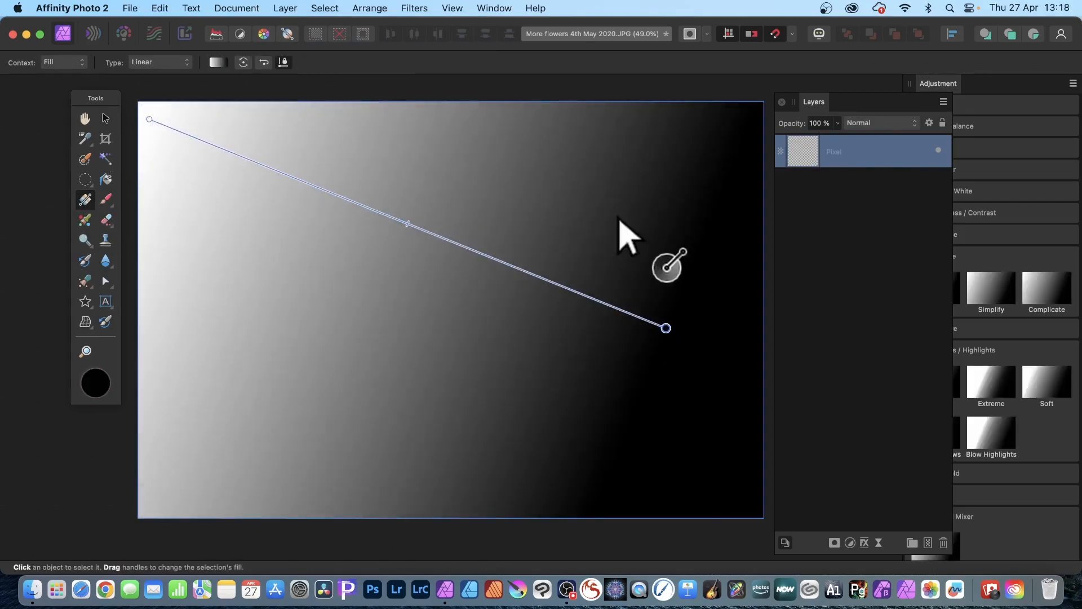
Add a second pixel layer and draw a shorter white-to-black linear gradient from its upper-left corner to just past the canvas middle.
left_click(287, 8)
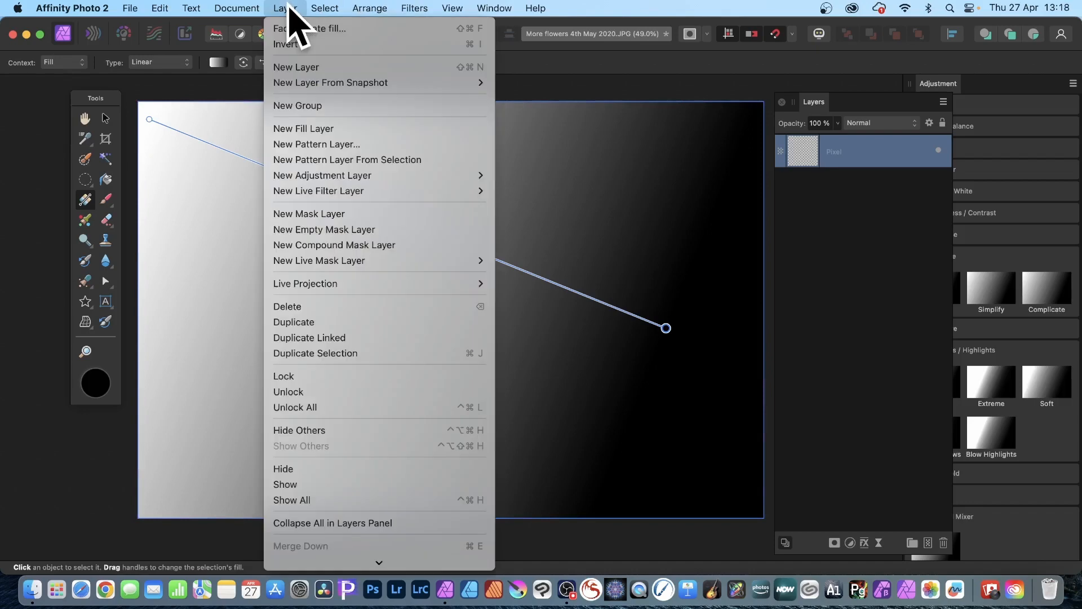
left_click(296, 67)
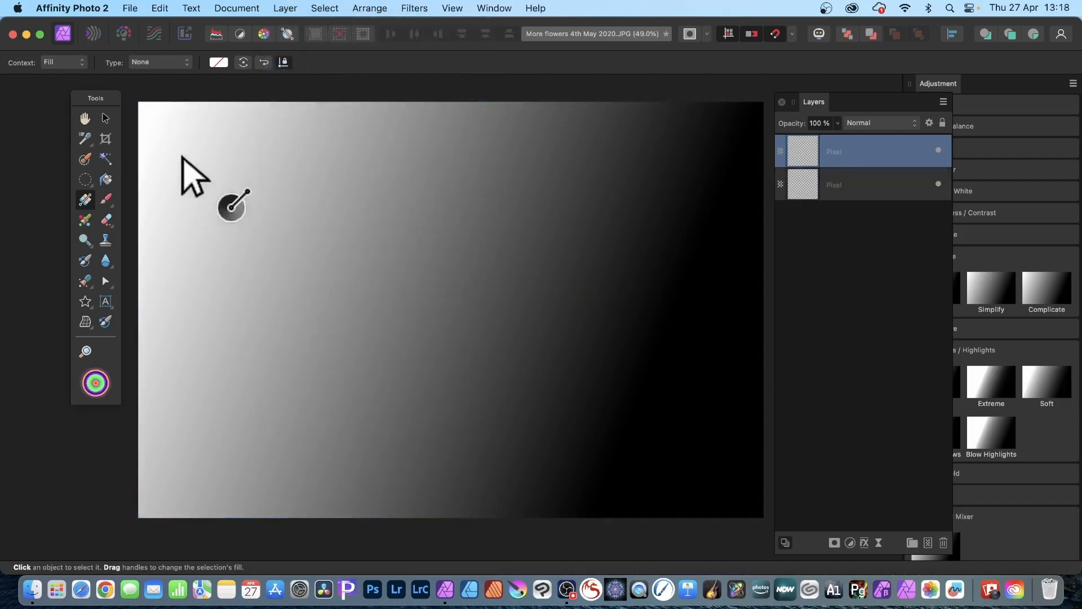
left_click_drag(176, 131, 552, 231)
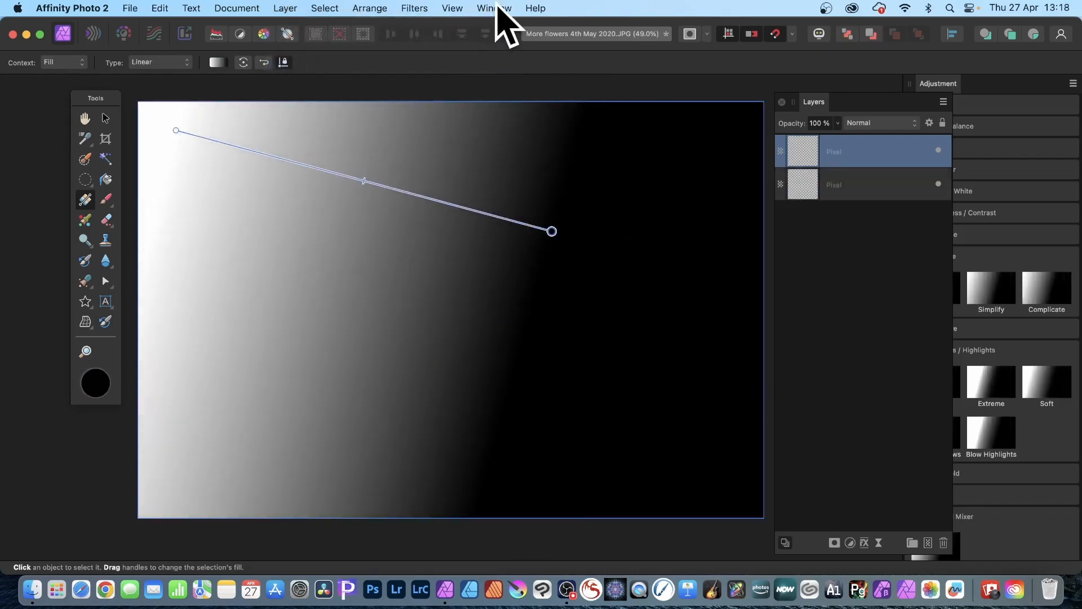
Apply the red-centred radial ring preset from the Gradients swatches to the second layer and reposition its centre left of the canvas middle.
left_click(495, 8)
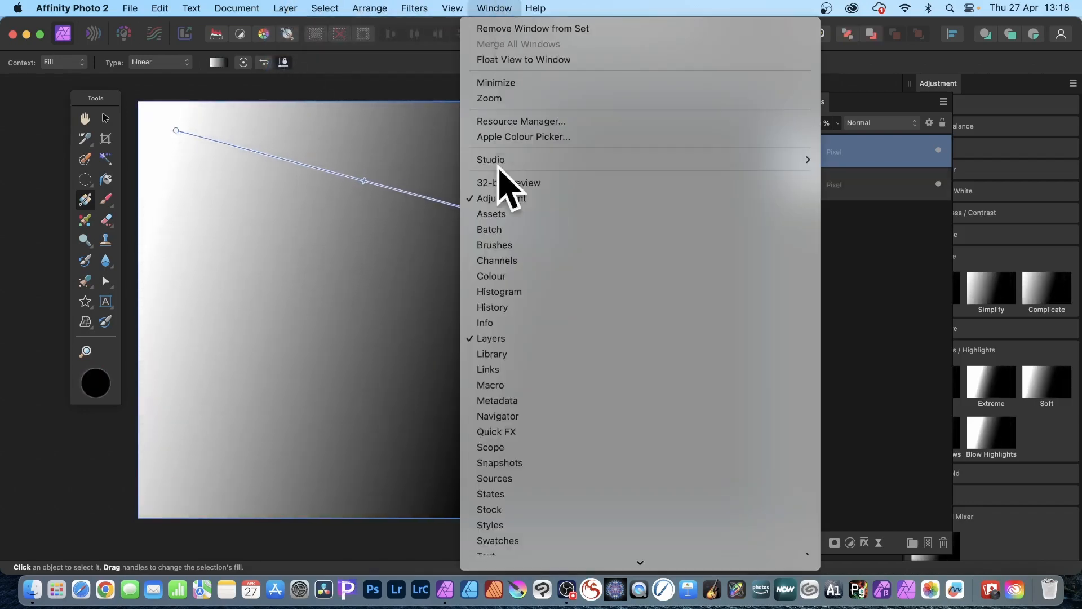
left_click(498, 541)
left_click(809, 405)
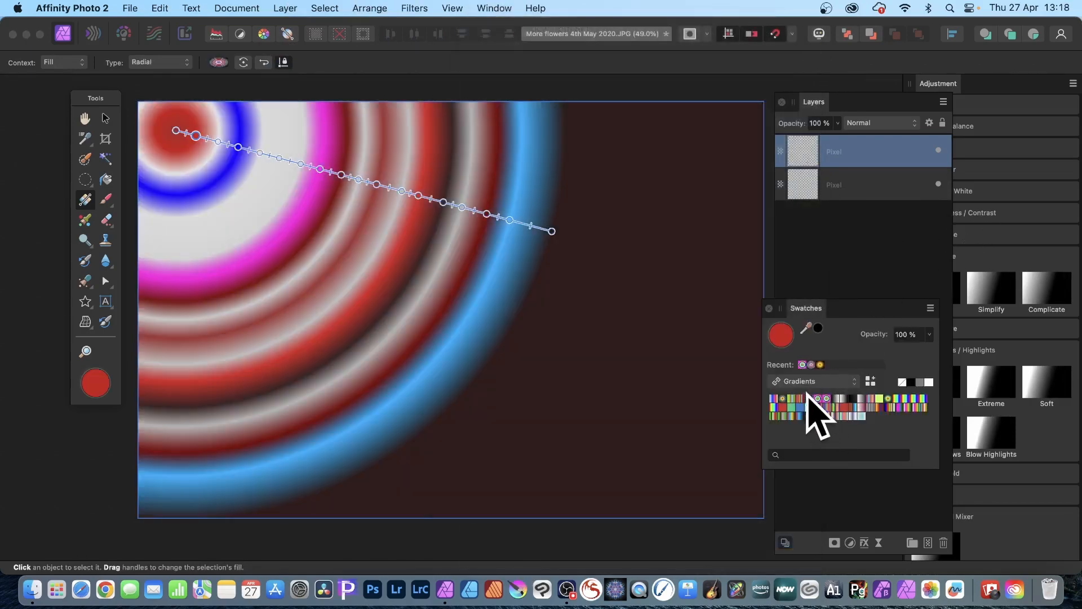
left_click_drag(326, 233, 647, 394)
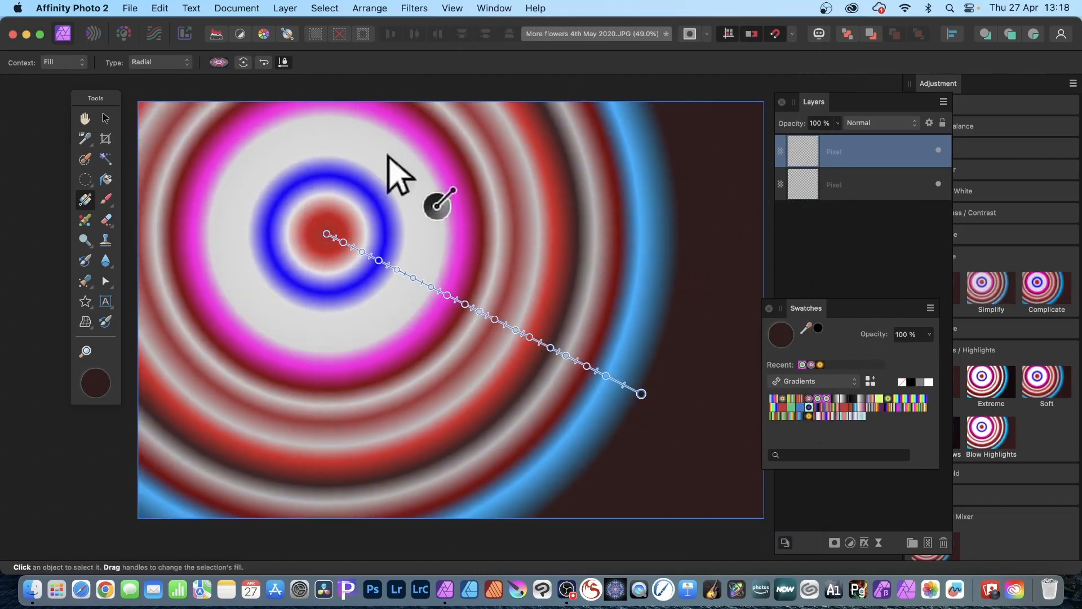
mouse_move(333, 237)
left_mouse_down()
mouse_move(356, 244)
mouse_move(347, 228)
left_mouse_up()
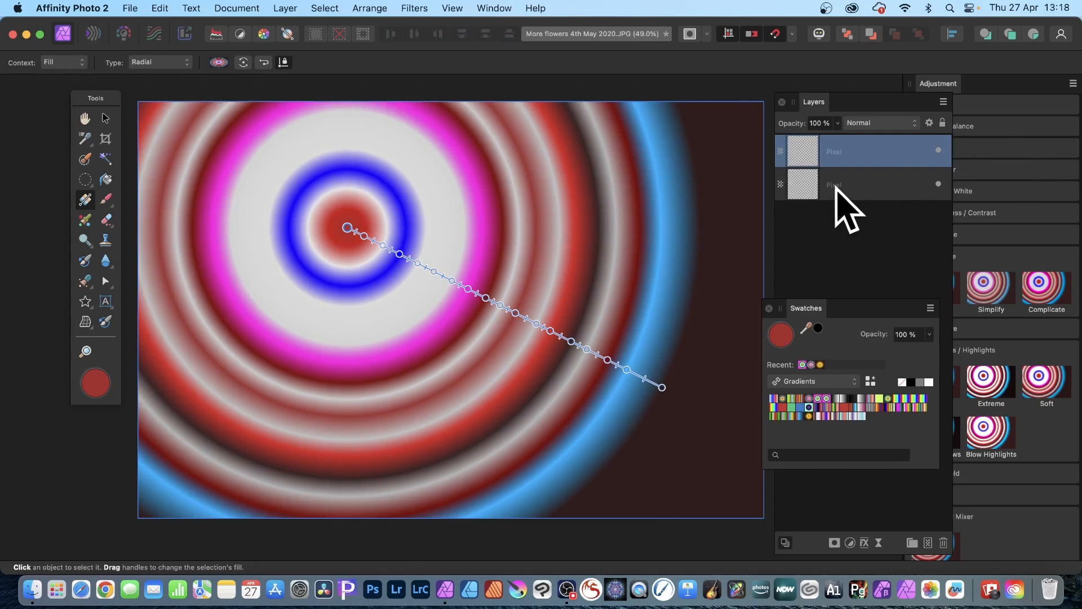
Hide the upper ring layer, then start a Deform filter on the lower gradient layer with five anchor points around its middle.
left_click(938, 150)
left_click(888, 185)
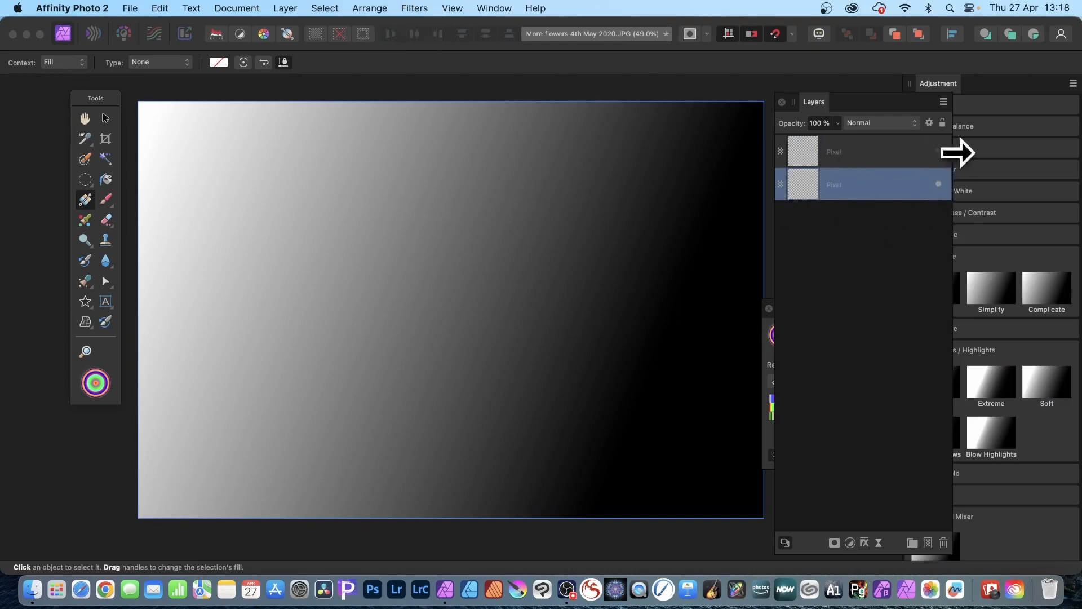
left_click(414, 8)
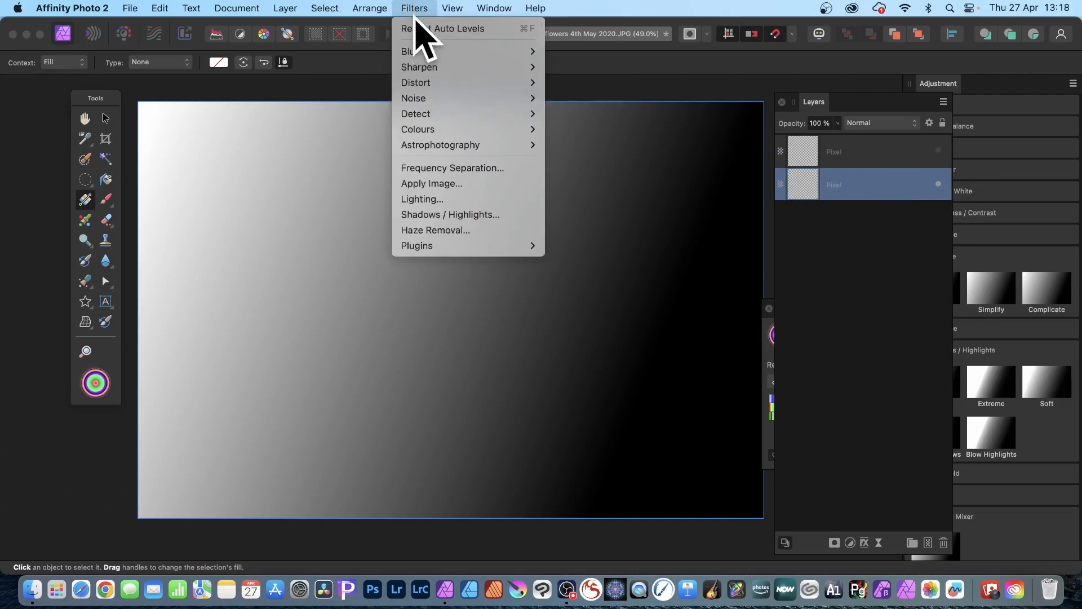
mouse_move(417, 83)
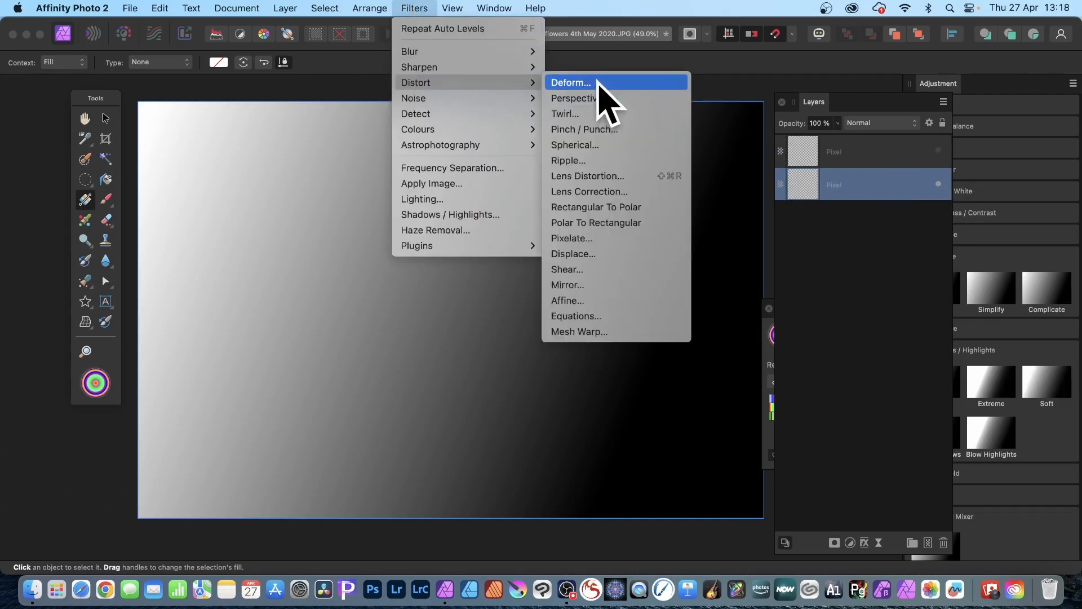
left_click(598, 82)
left_click(302, 171)
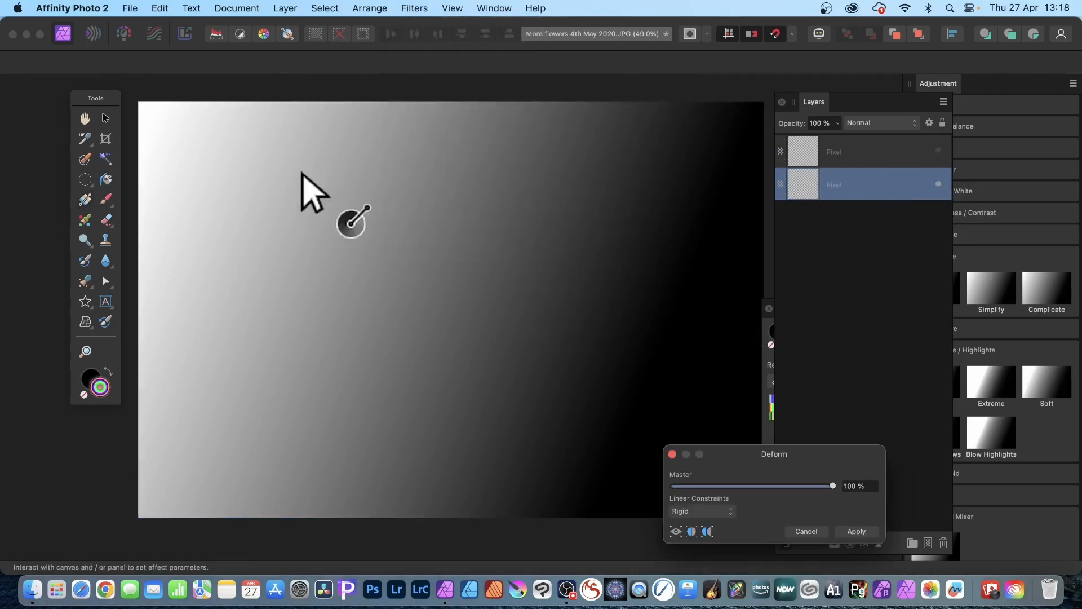
left_click(544, 230)
left_click(389, 322)
left_click(539, 334)
left_click(444, 214)
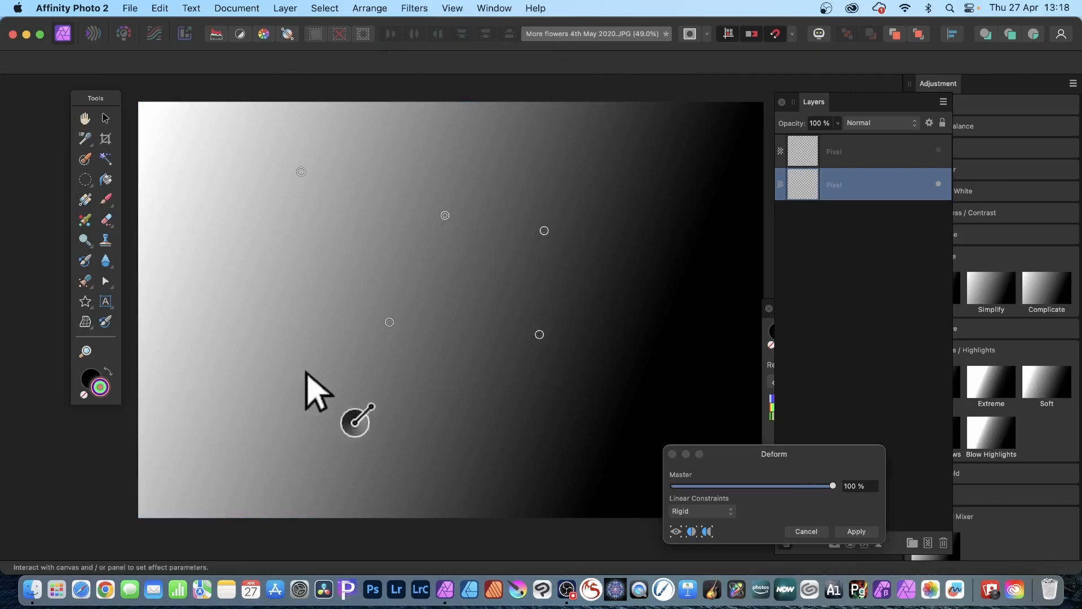
Add five more deform points around the gradient, pull them in toward the centre of the image, and apply the Deform filter.
left_click_drag(304, 370, 386, 178)
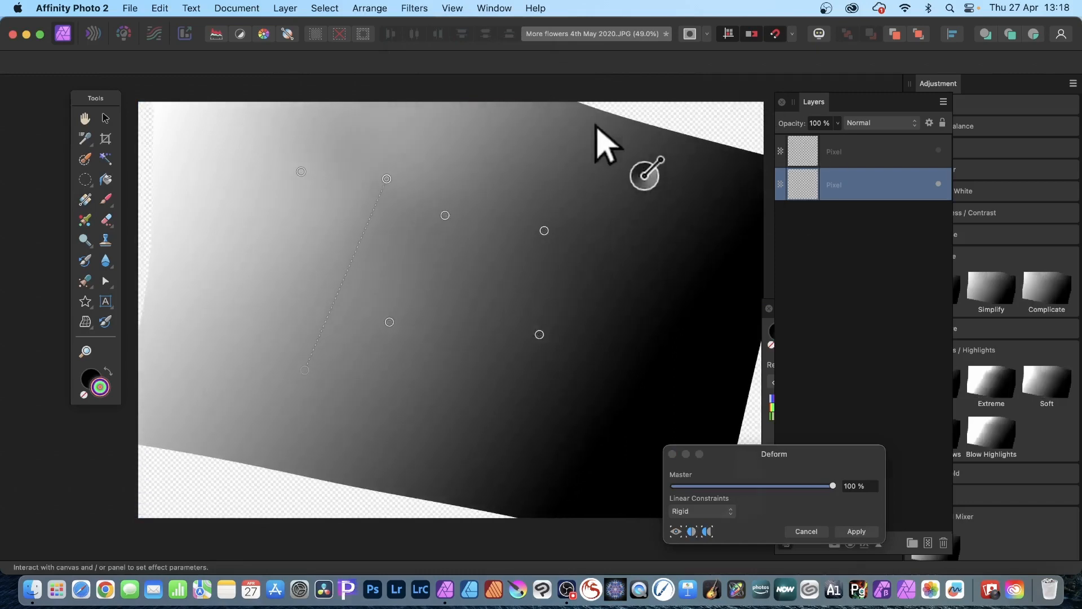
left_click(450, 427)
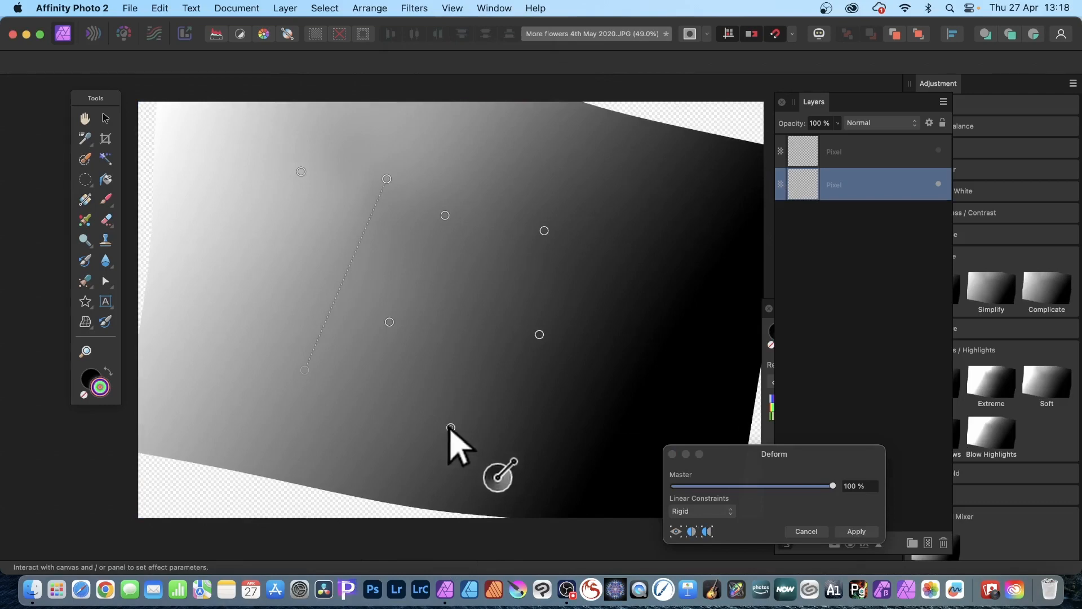
left_click_drag(449, 426, 508, 212)
left_click_drag(450, 427, 424, 248)
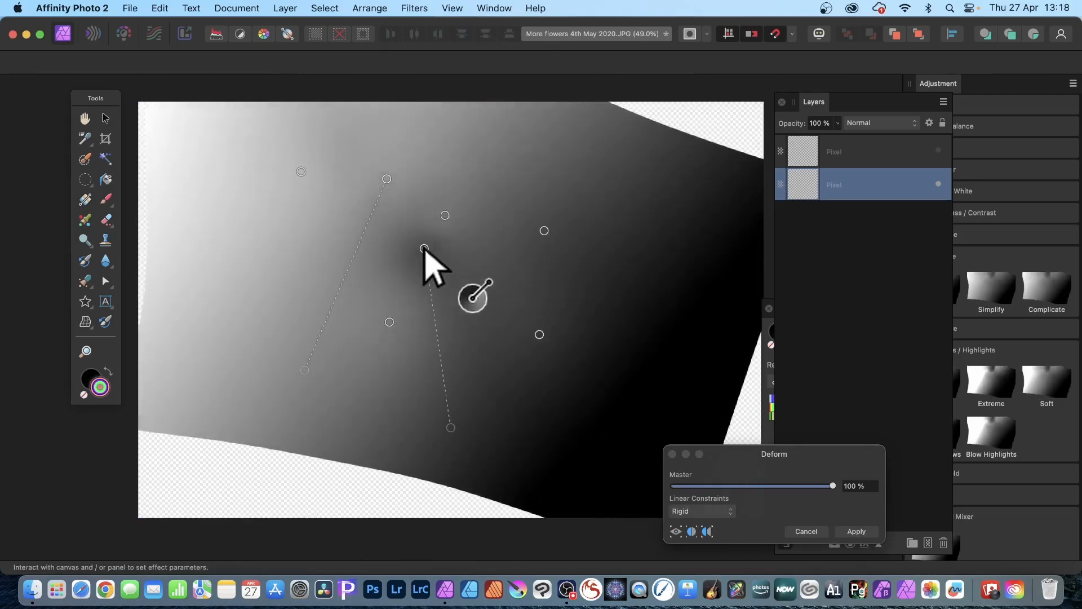
left_click(606, 170)
left_click_drag(606, 171, 449, 271)
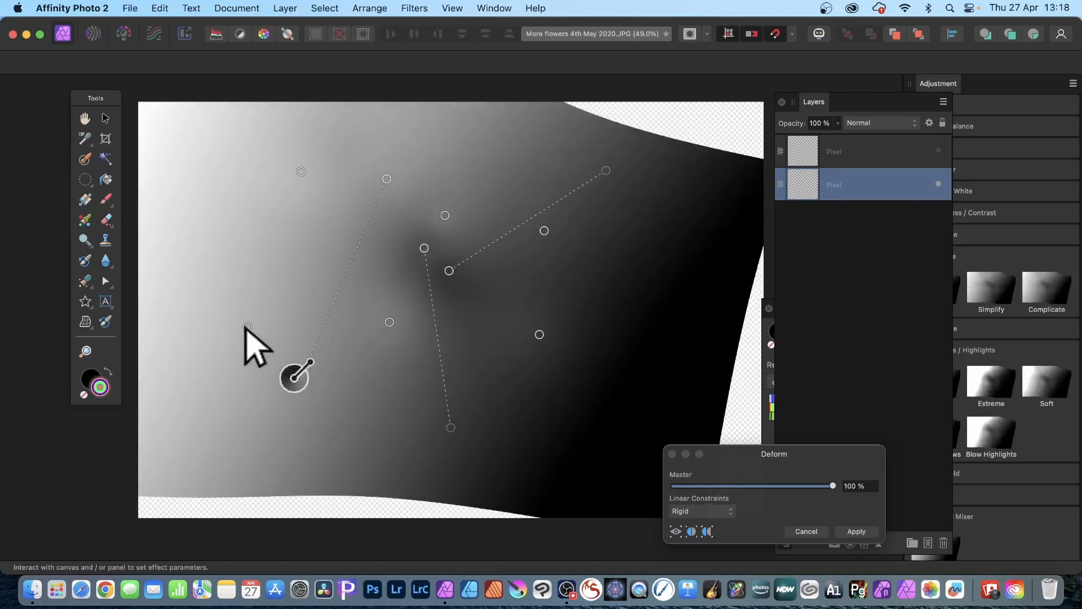
left_click_drag(248, 327, 424, 248)
left_click(535, 402)
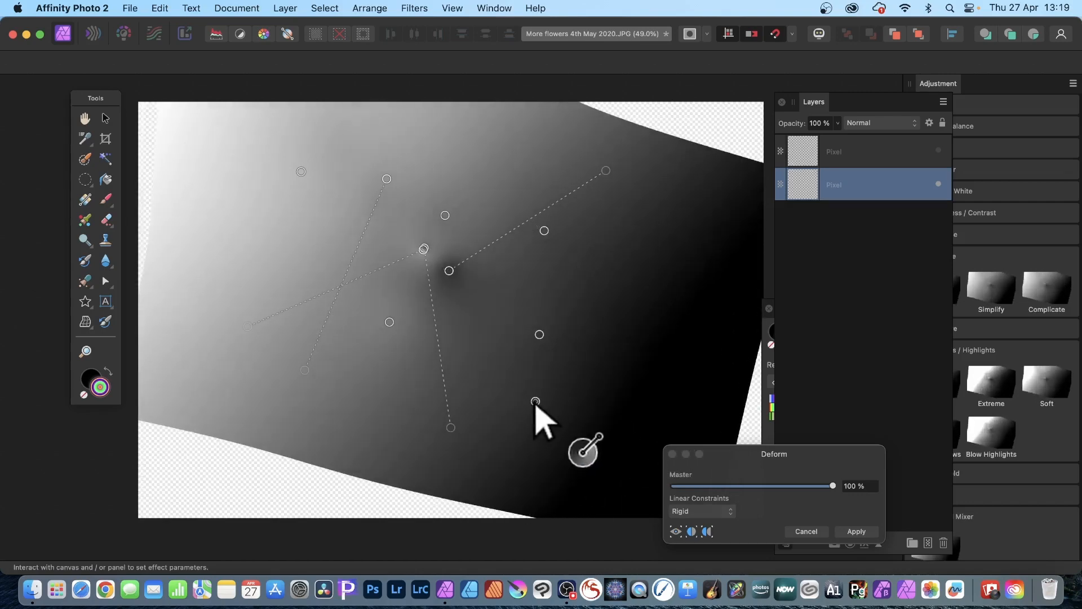
left_click_drag(535, 401, 477, 237)
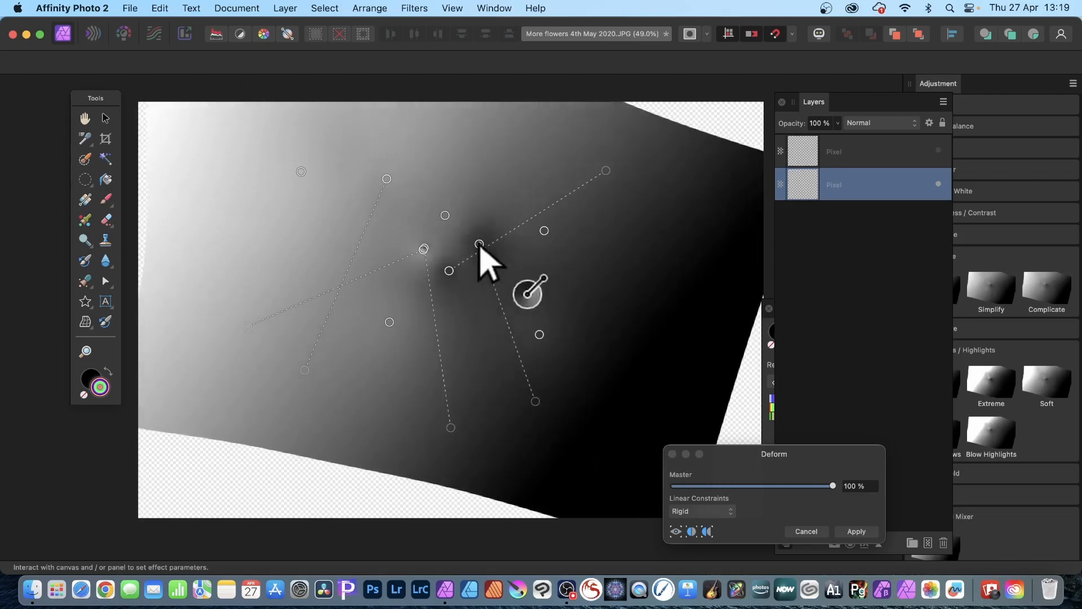
left_click(857, 532)
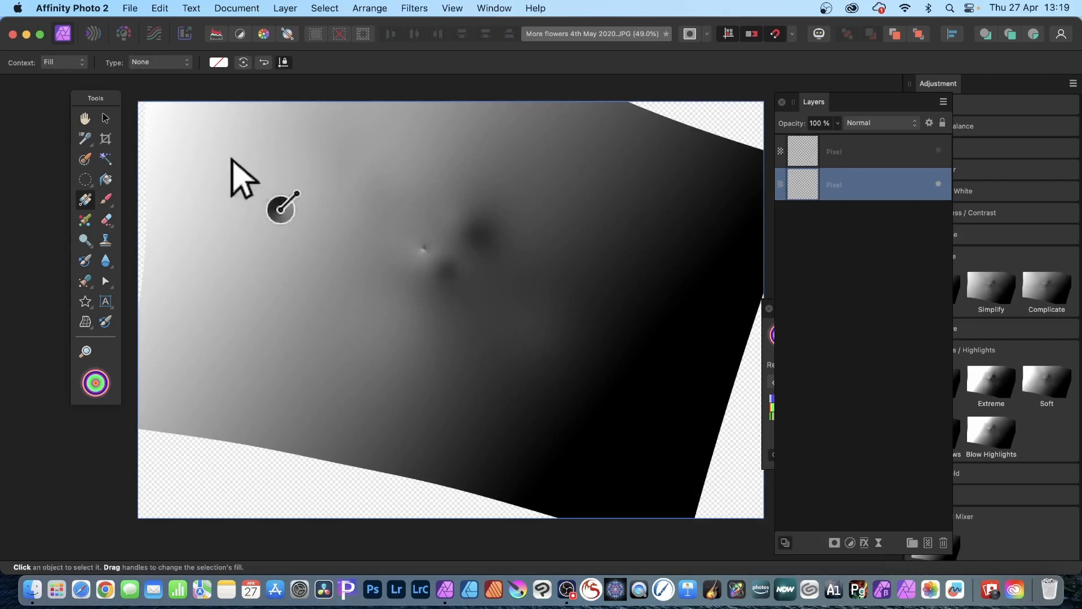
Repeat the Deform filter three times on the lower gradient layer.
left_click(422, 8)
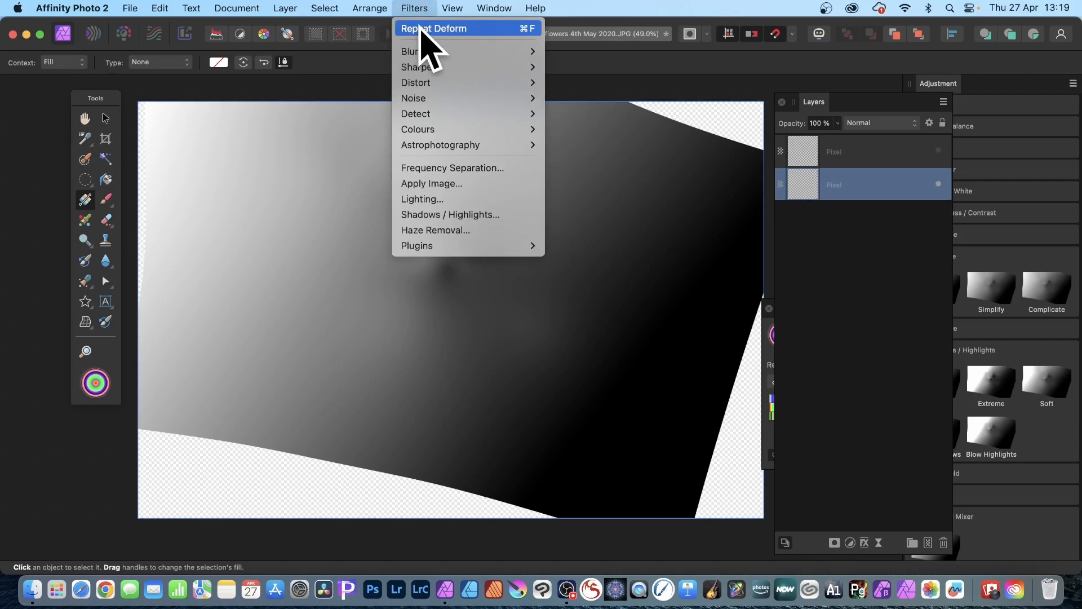
left_click(424, 28)
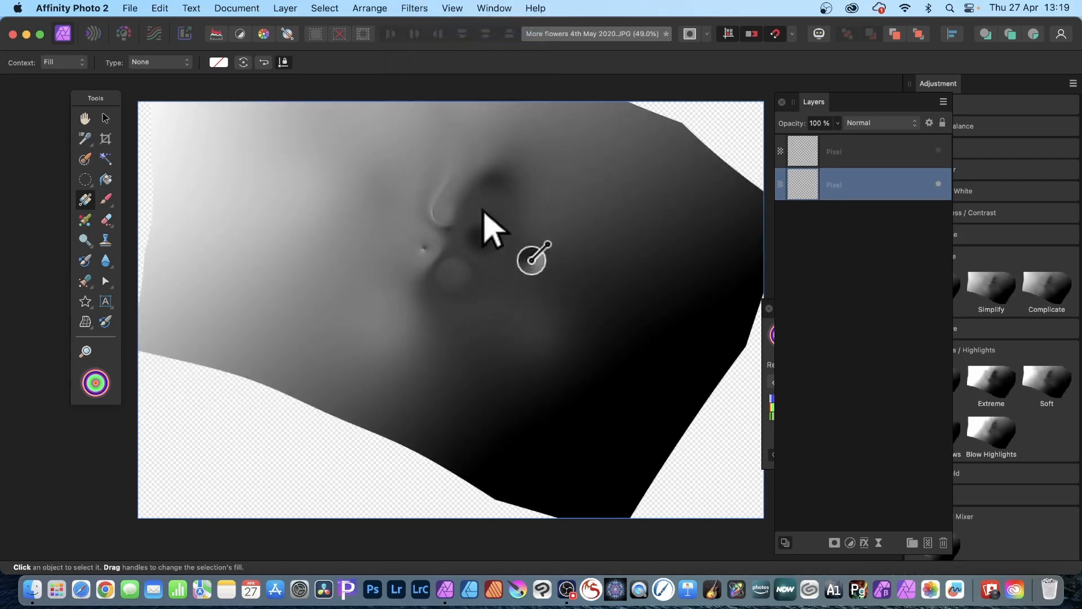
left_click(429, 8)
left_click(424, 28)
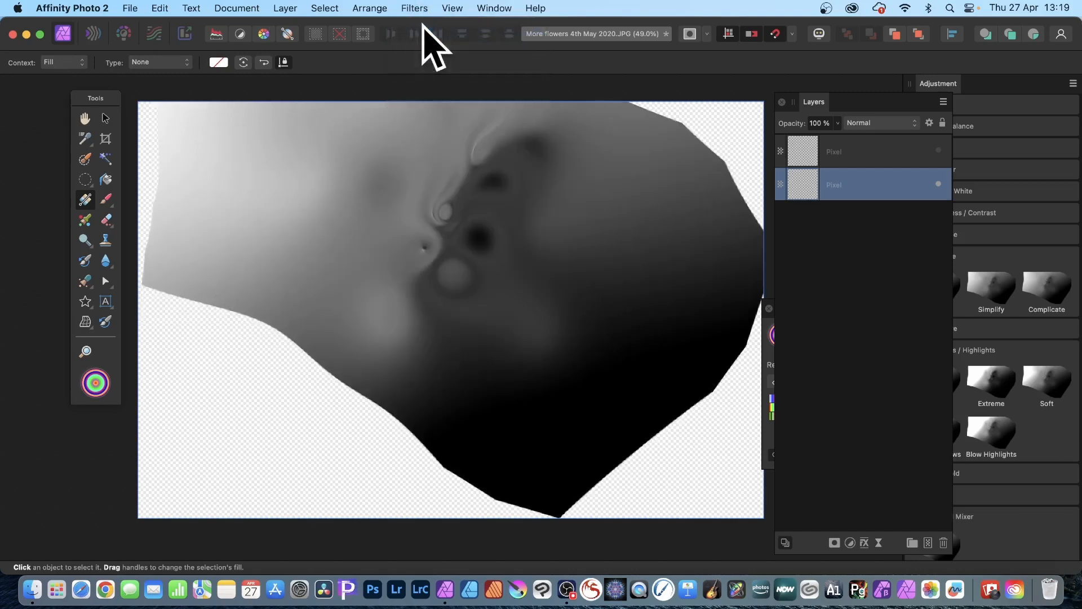
left_click(418, 8)
left_click(424, 28)
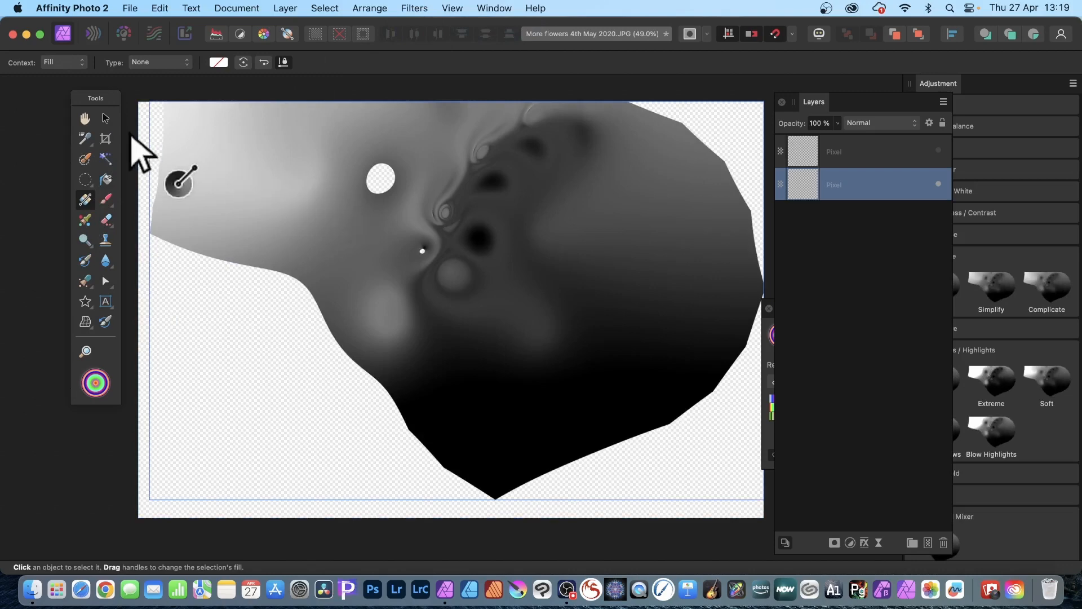
Scale down the deformed gradient layer slightly and move it so the whole shape fits inside the canvas.
left_click(106, 117)
left_click_drag(360, 192, 375, 268)
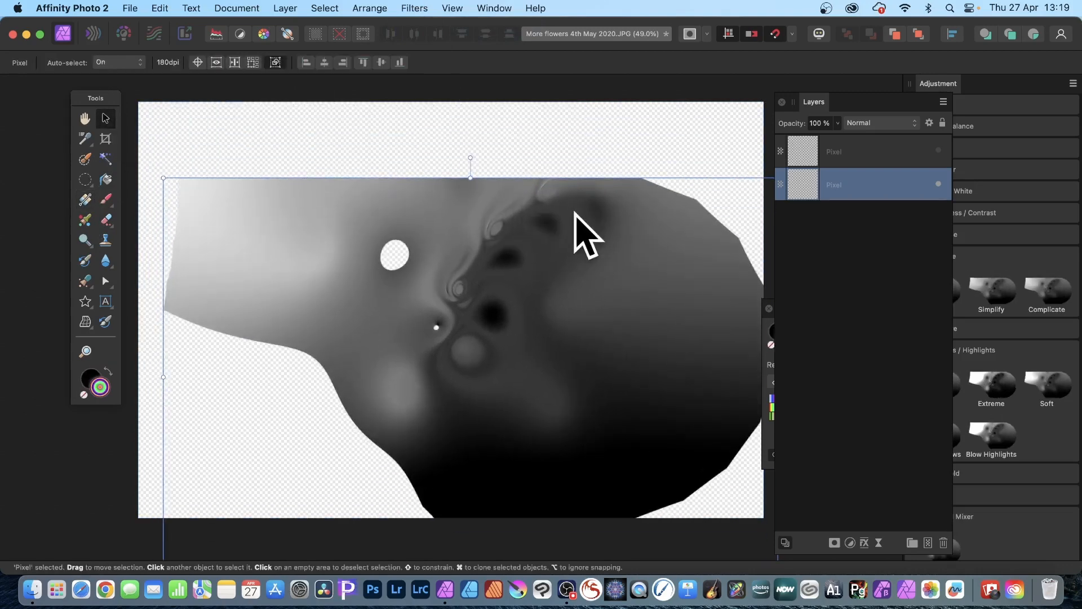
left_click_drag(575, 213, 570, 174)
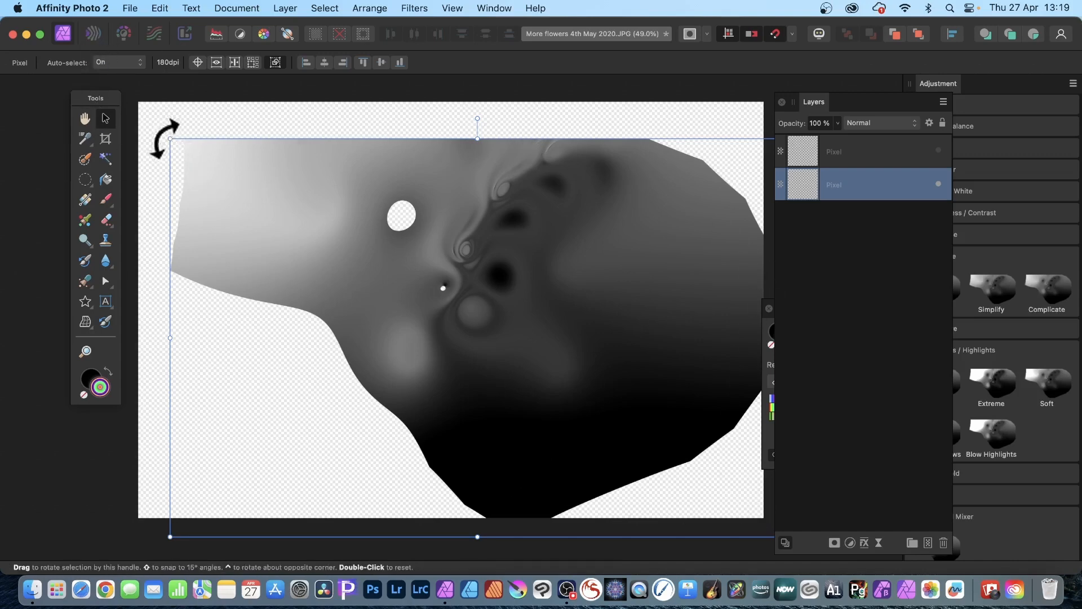
left_click_drag(171, 140, 202, 160)
left_click_drag(466, 342, 412, 305)
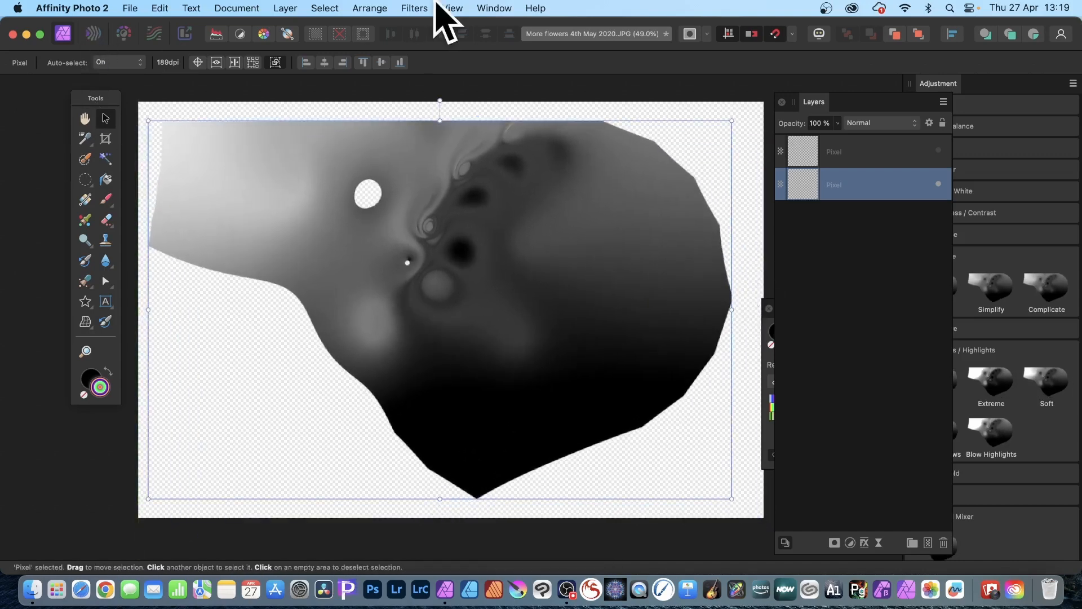
Repeat the Deform filter once more, then shrink the resulting shape and reposition it within the canvas.
left_click(421, 8)
left_click(429, 28)
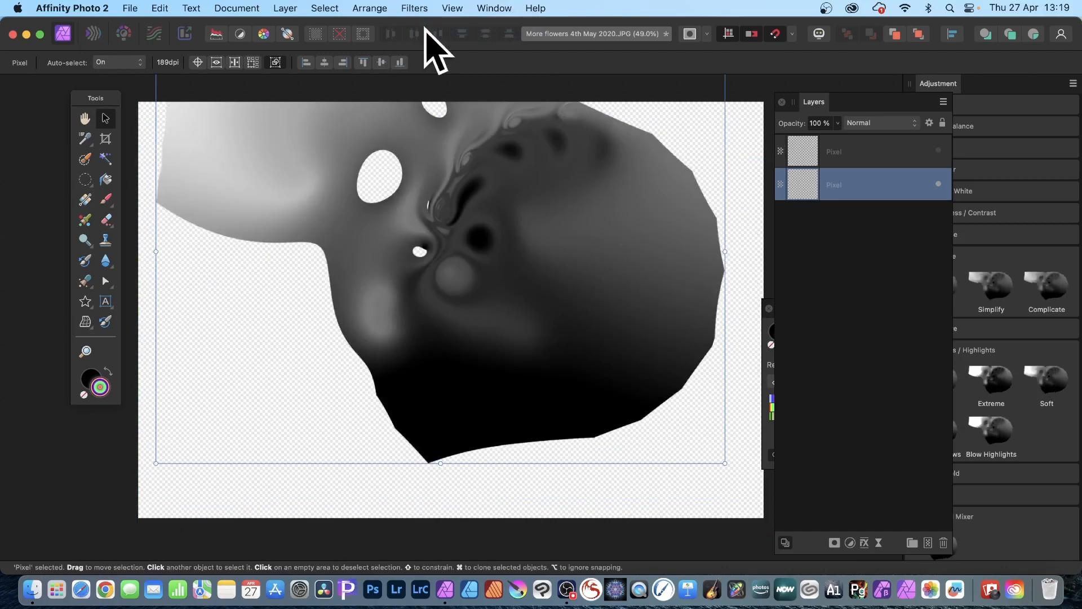
left_click_drag(478, 194, 497, 250)
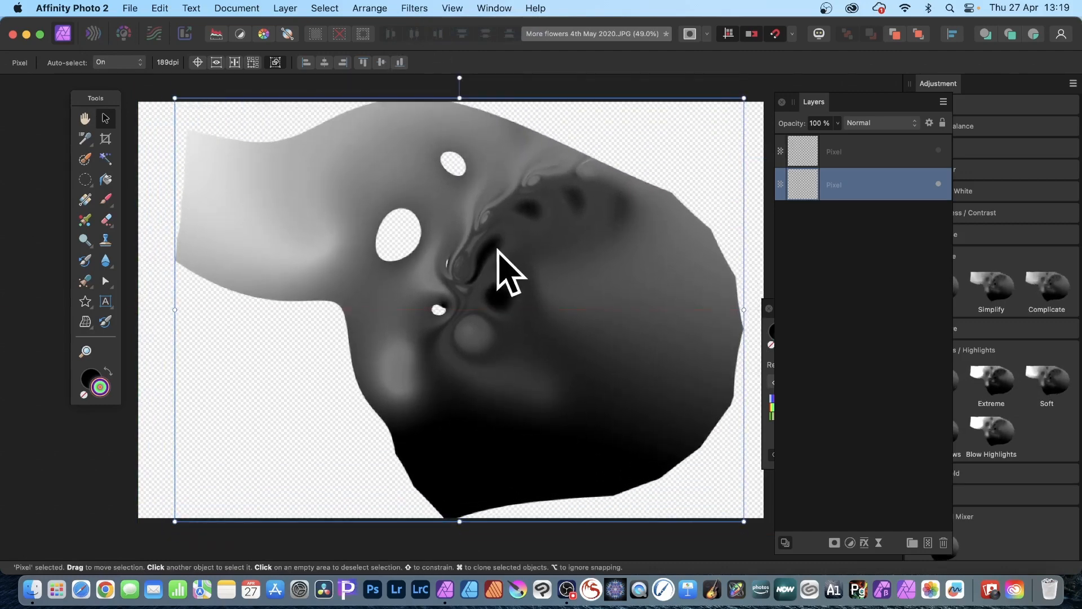
left_click_drag(174, 97, 226, 136)
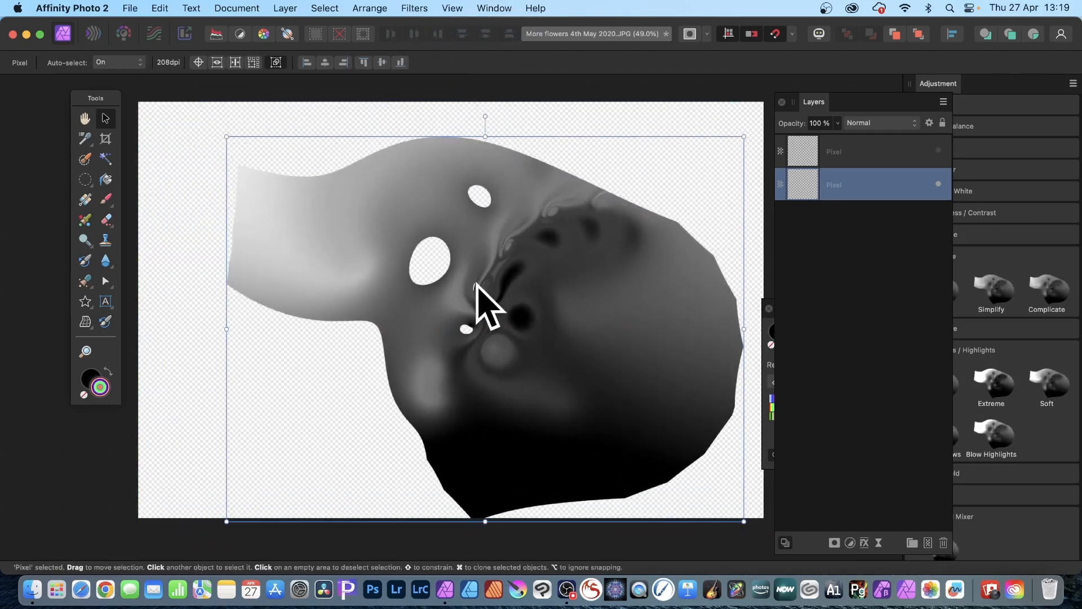
left_click_drag(485, 307, 450, 288)
Select the upper ring gradient layer and make it visible again.
left_click(868, 152)
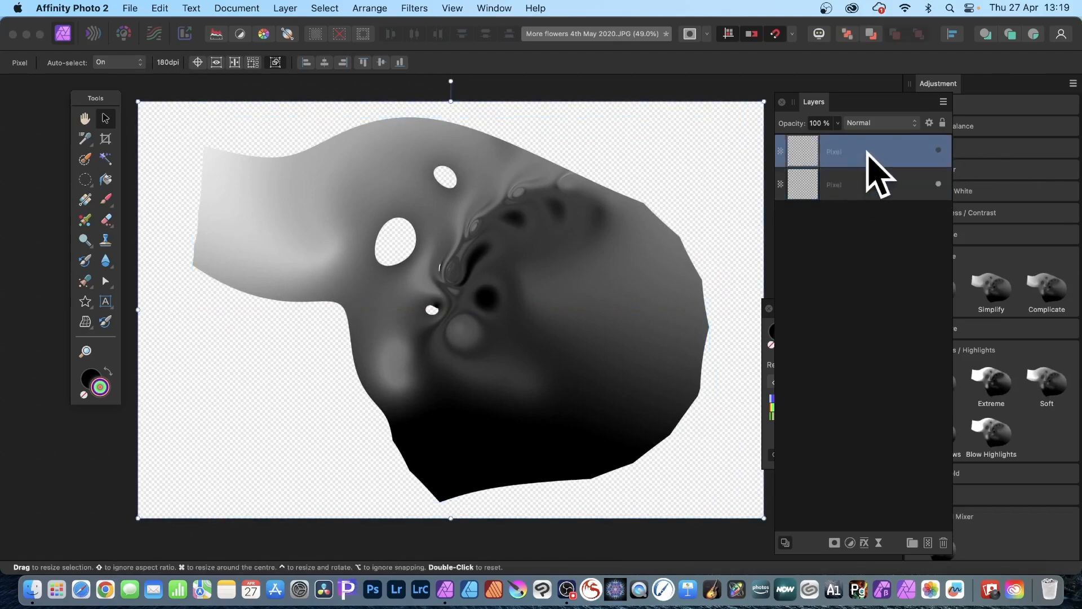
left_click(938, 151)
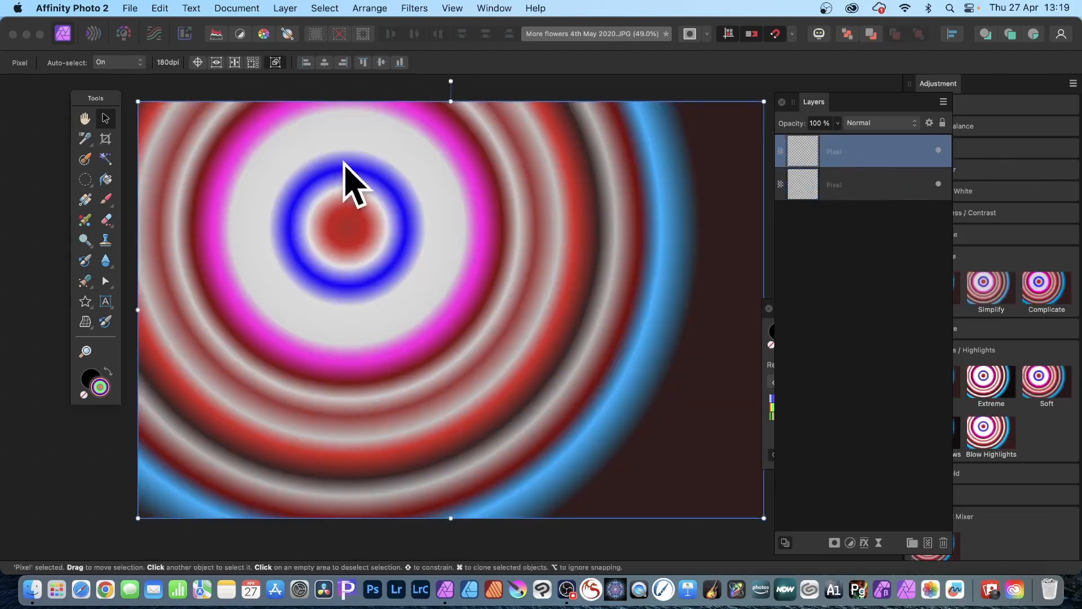
Apply the Displace filter to the upper ring gradient layer, using the layers beneath as the map and a strength of about -361.6 px.
left_click(417, 9)
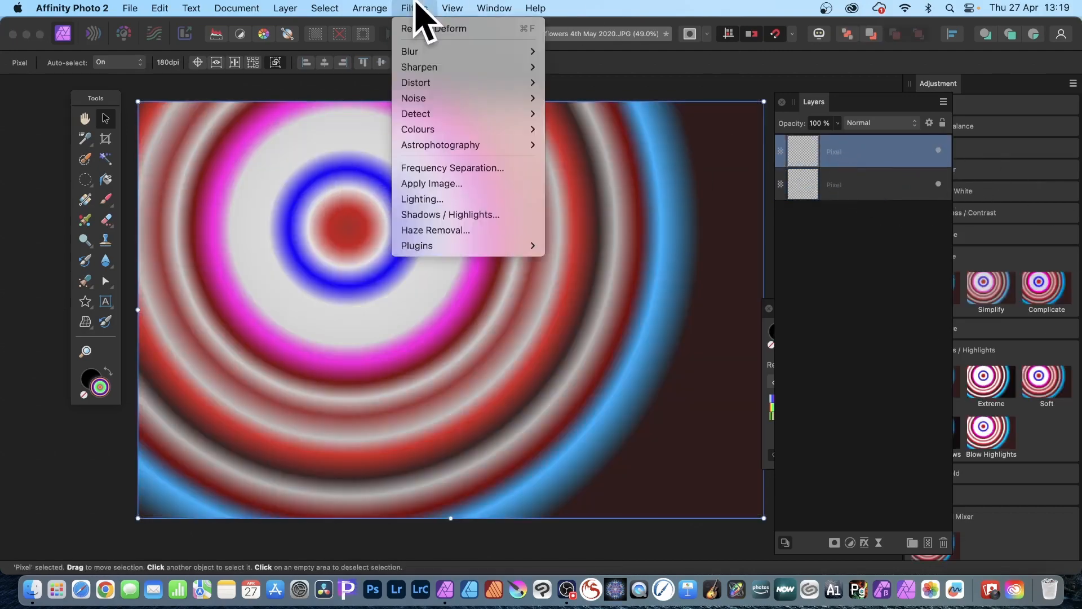
mouse_move(440, 85)
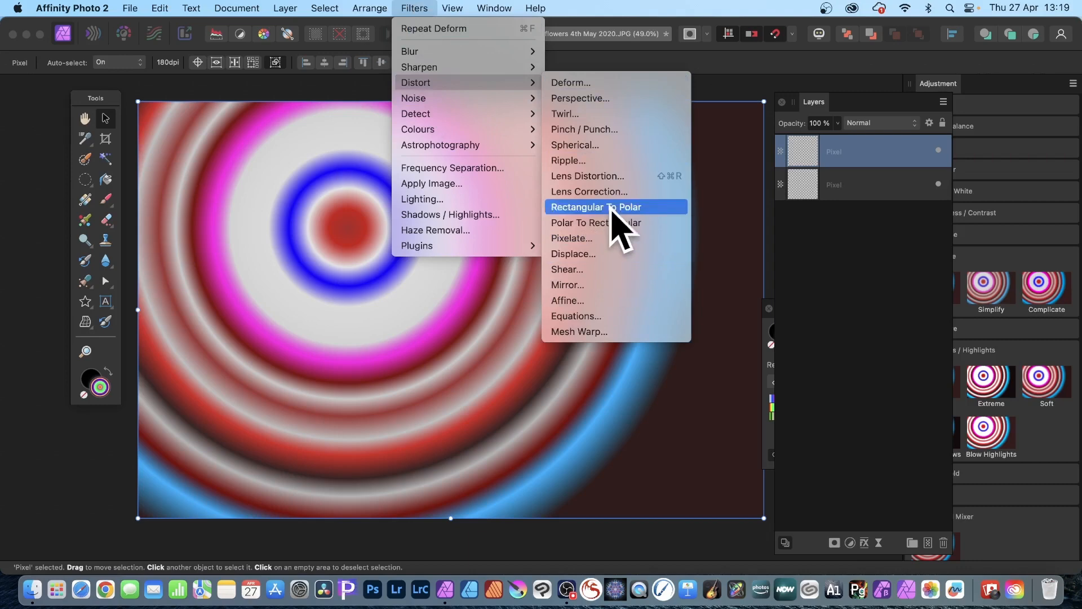
left_click(571, 255)
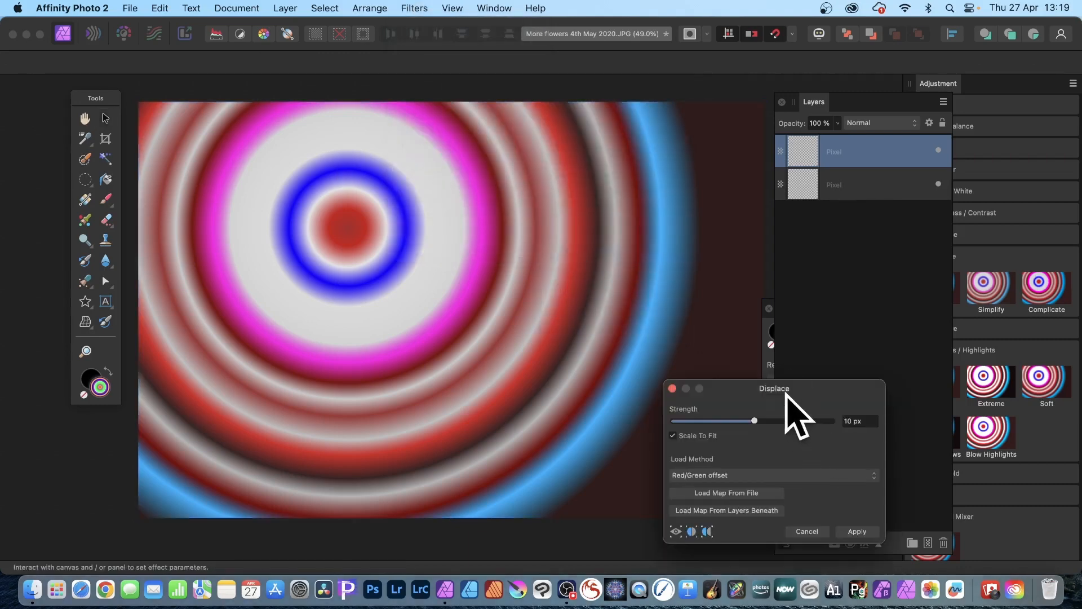
left_click_drag(786, 393, 561, 162)
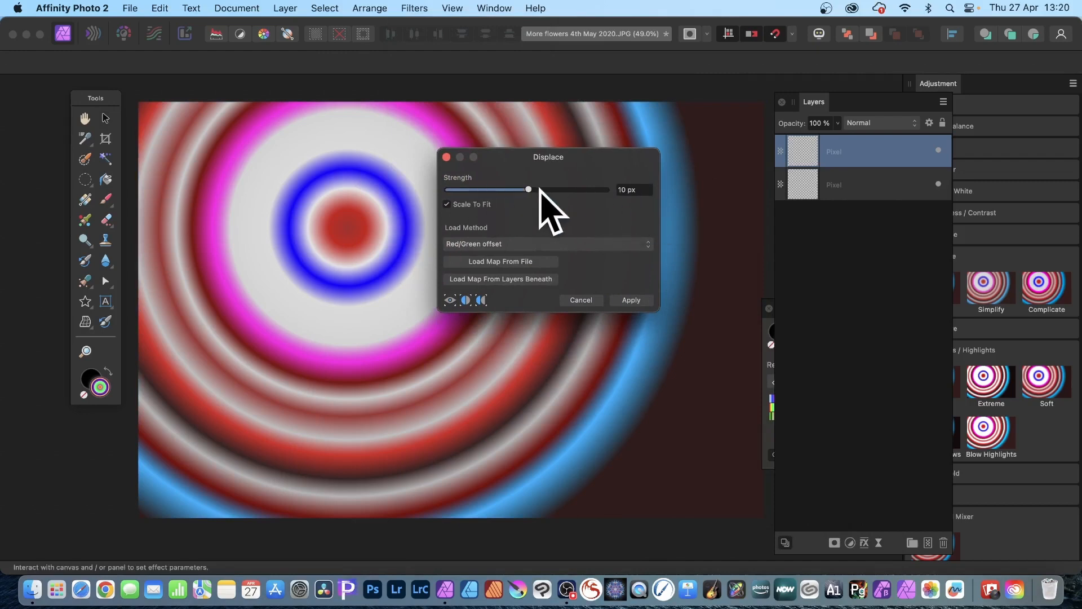
left_click(558, 190)
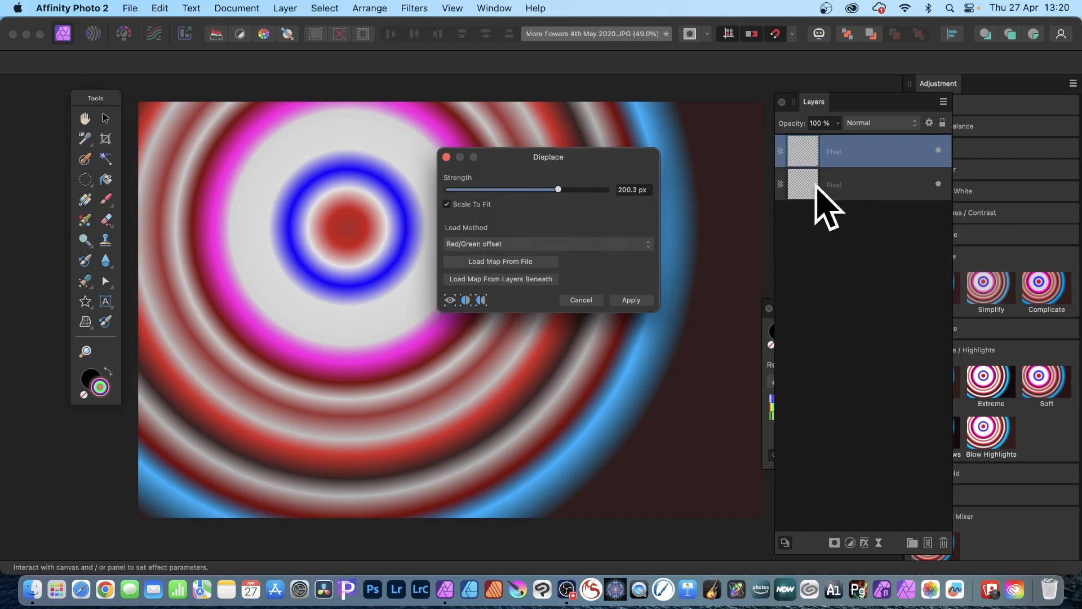
left_click(496, 279)
left_click_drag(558, 158, 600, 184)
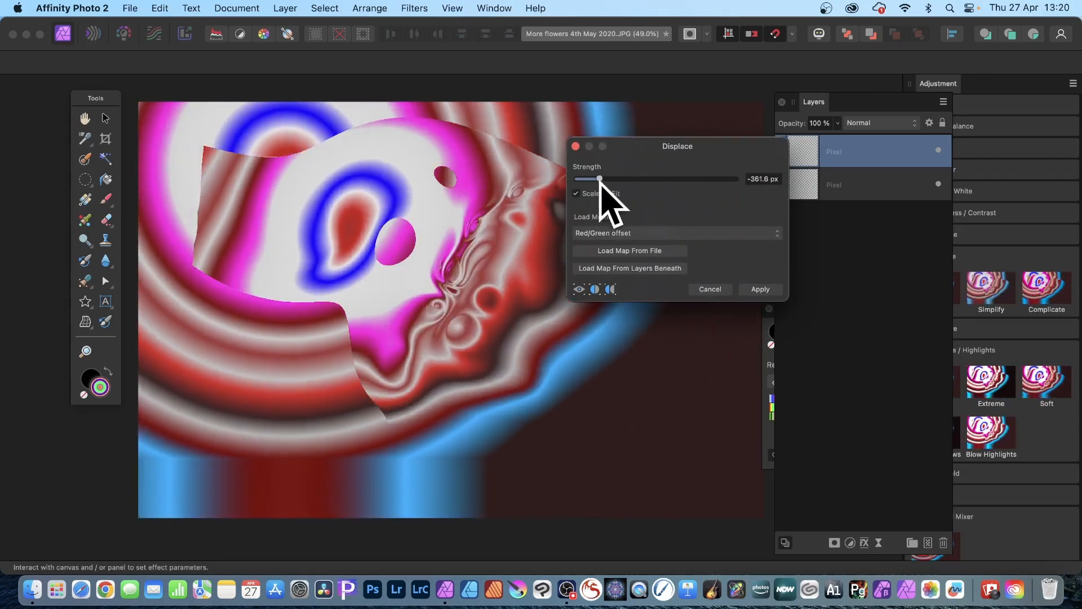
left_click(779, 288)
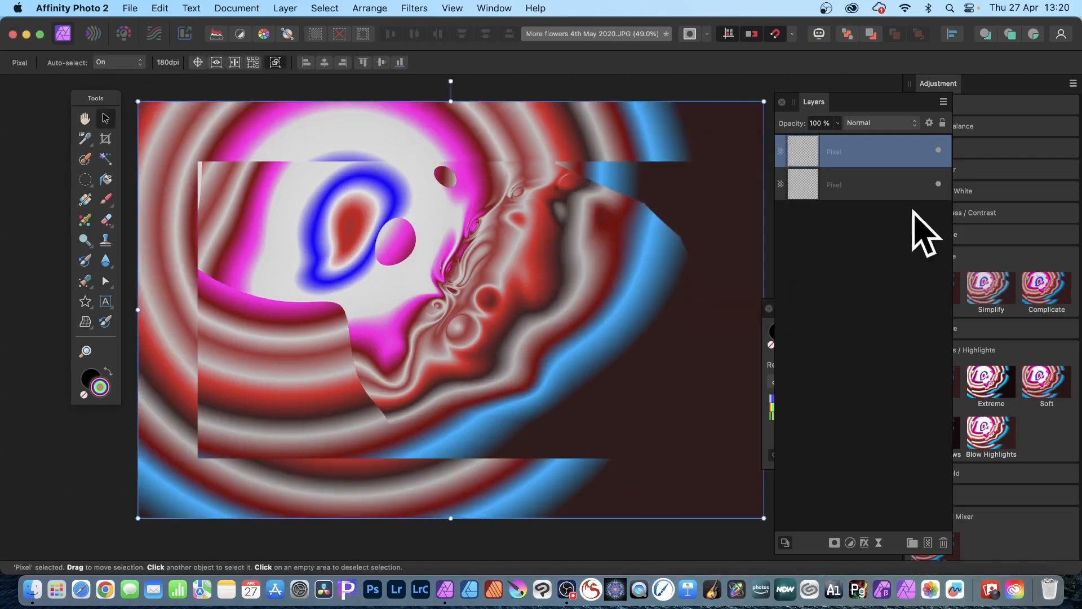
Repeat the Displacement Map filter twice on the upper ring gradient layer.
left_click(424, 8)
left_click(423, 30)
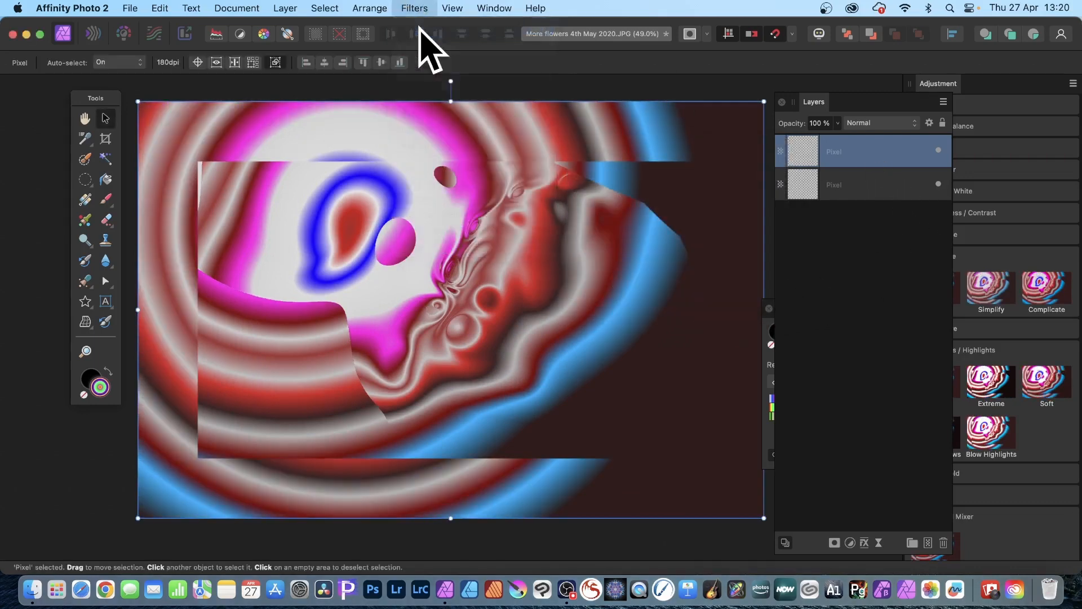
left_click(415, 8)
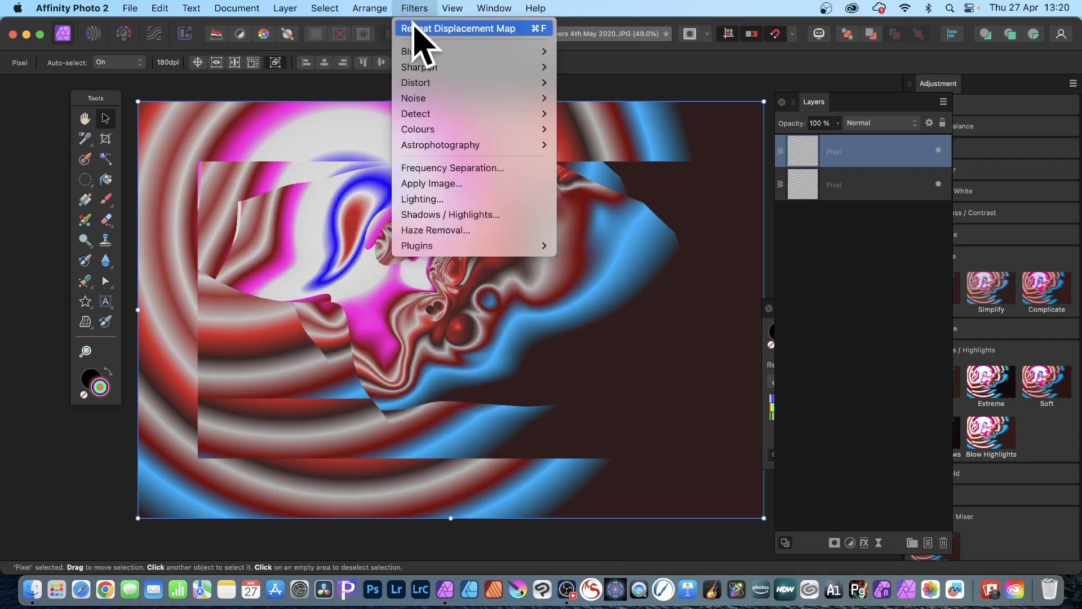
left_click(415, 28)
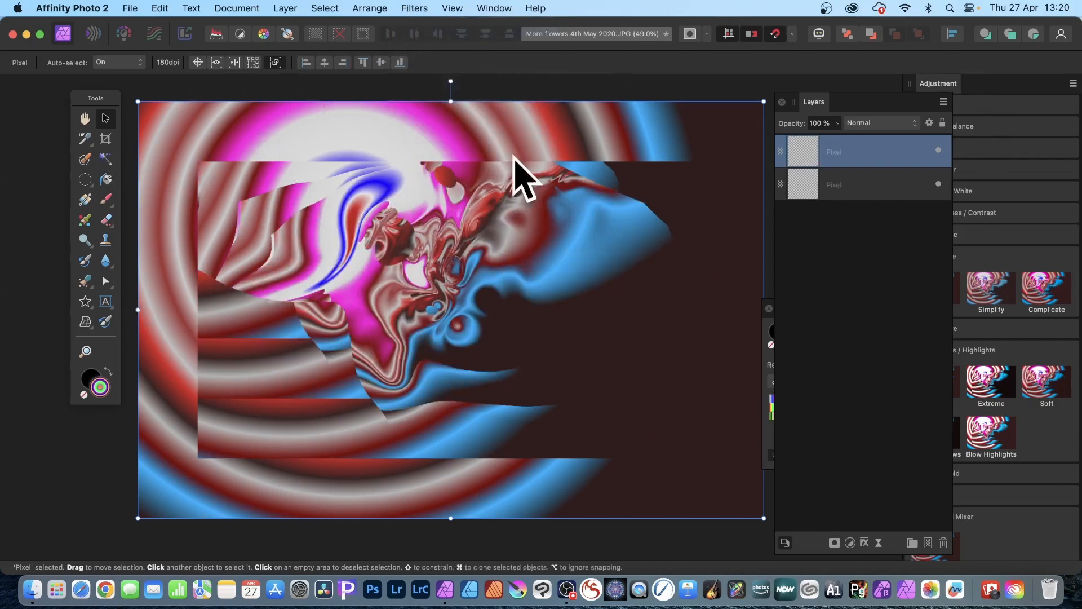
Hide the upper coloured layer and repeat the Displacement Map filter three times on the lower grayscale layer.
left_click(939, 151)
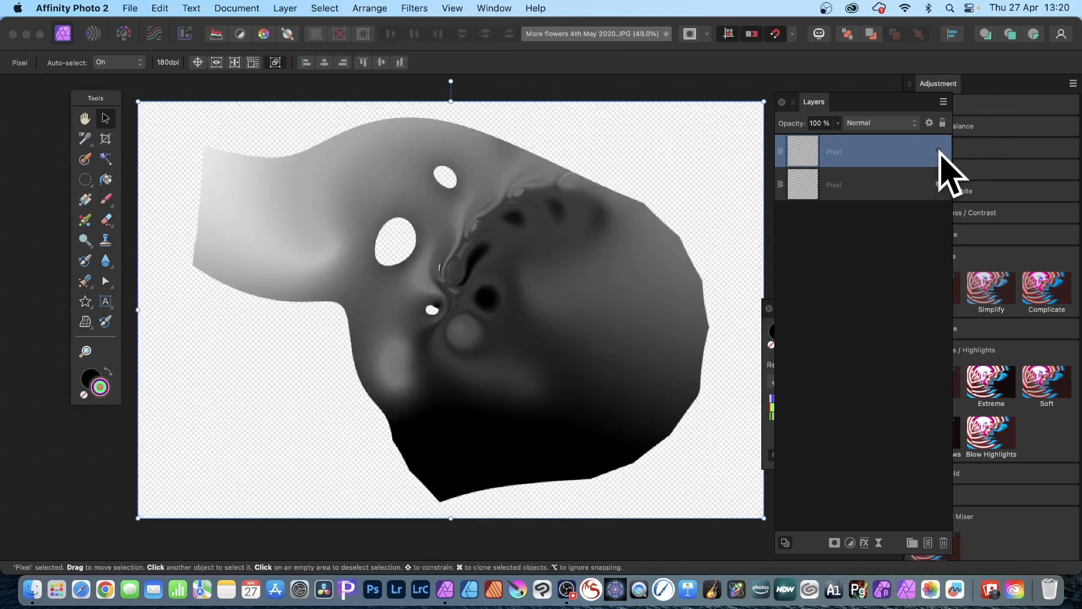
left_click(881, 188)
left_click(415, 8)
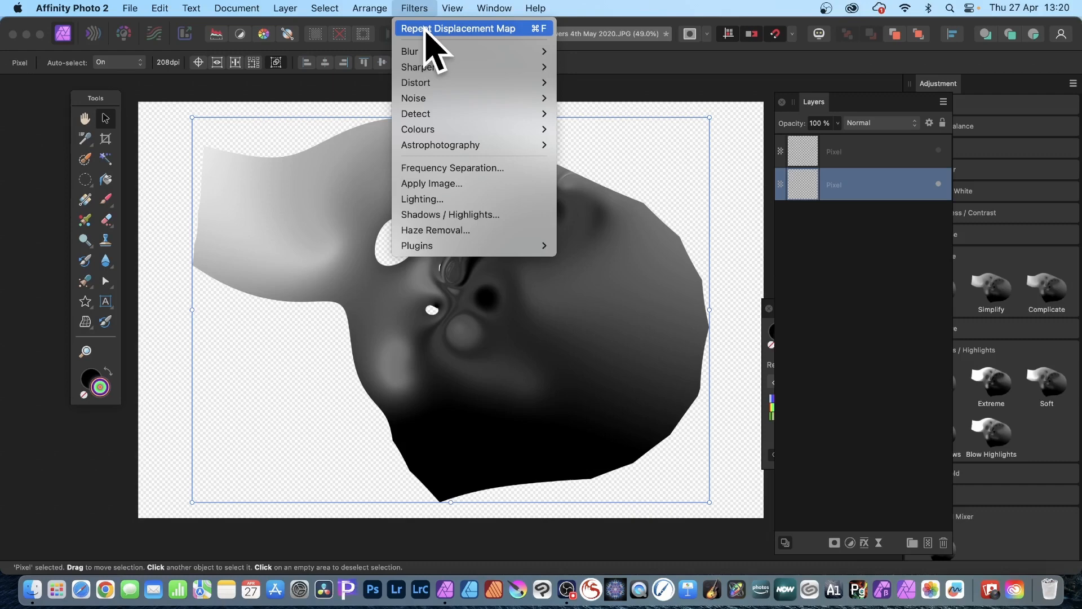
left_click(434, 29)
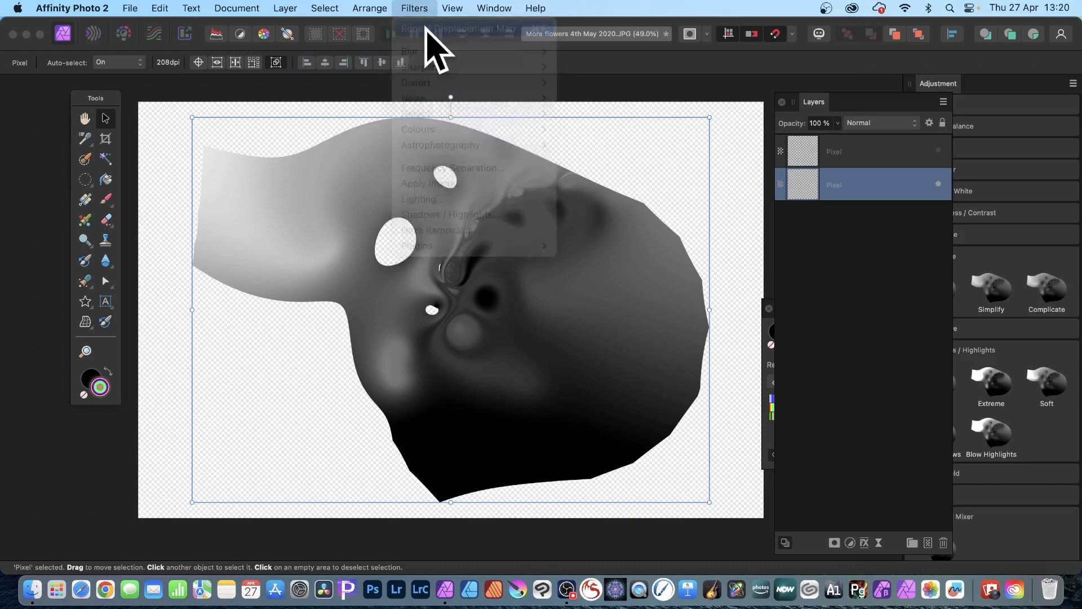
left_click(415, 8)
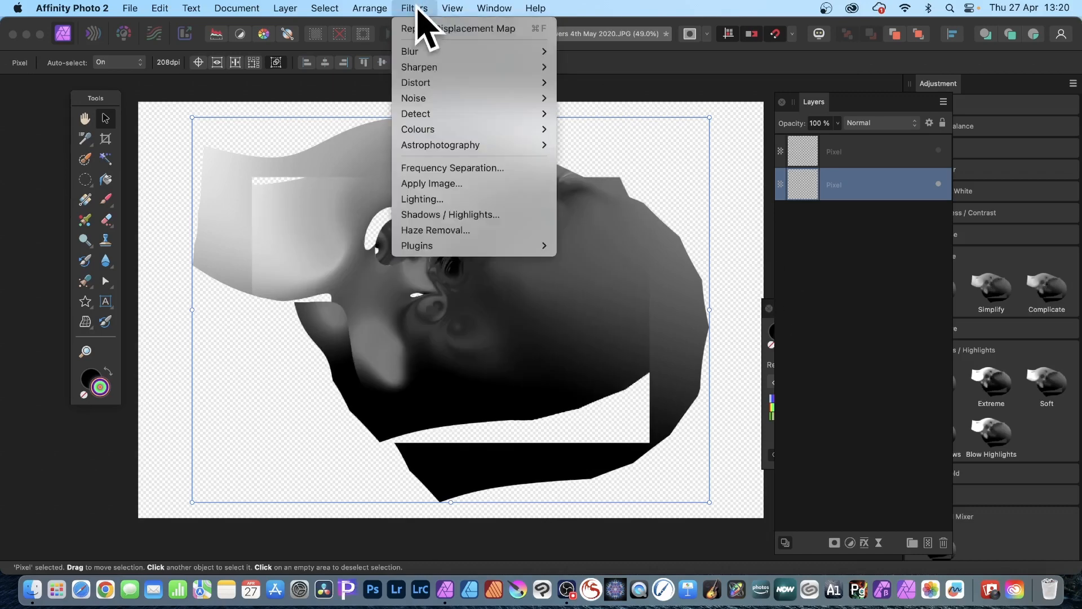
left_click(422, 30)
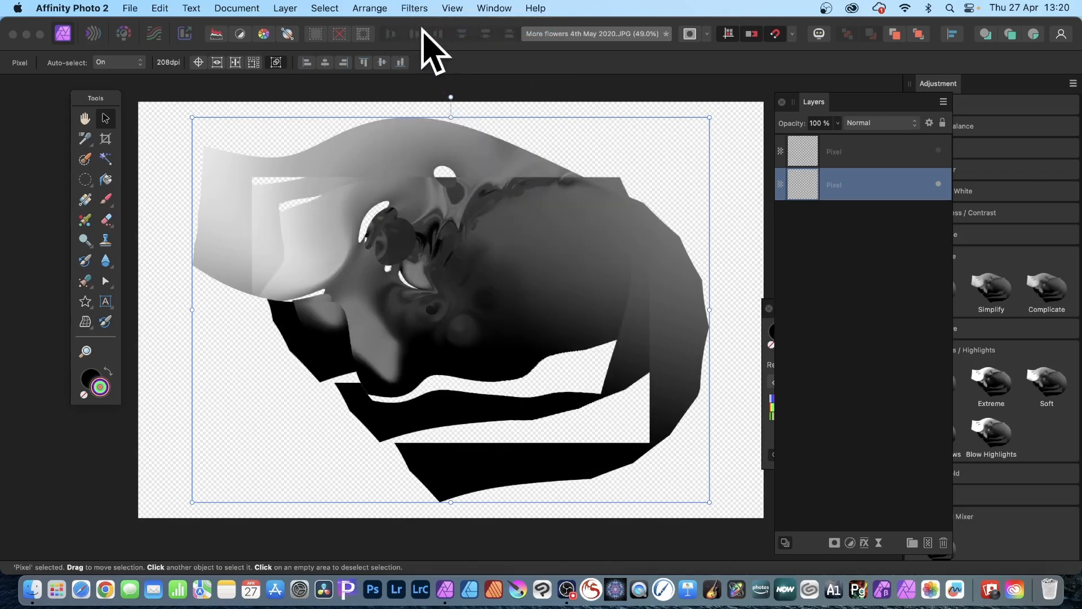
left_click(417, 8)
left_click(423, 26)
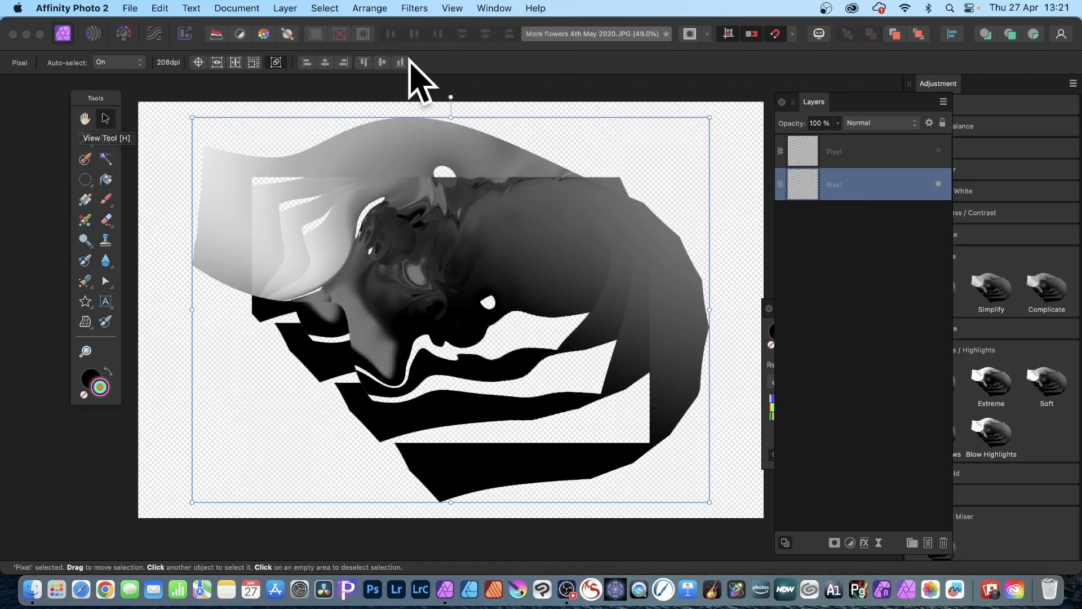
Start the Deform filter on the grayscale layer, pin its upper and lower areas, and pull the lower black stripes outward toward the canvas's left edge.
left_click(409, 8)
mouse_move(427, 83)
left_click(630, 84)
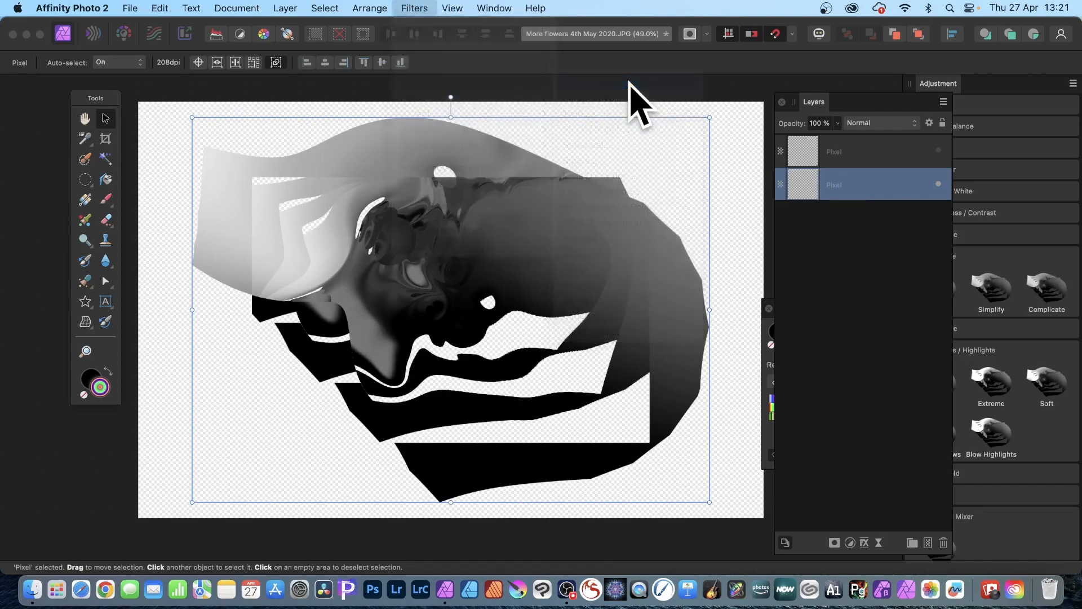
left_click_drag(769, 476, 608, 248)
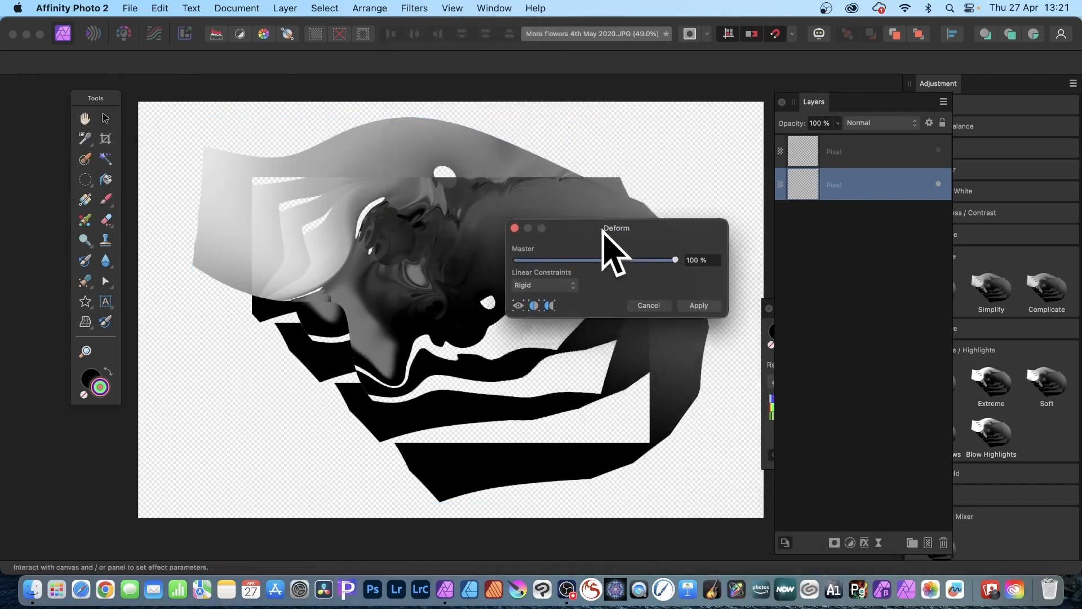
left_click(291, 173)
left_click(500, 151)
left_click(594, 174)
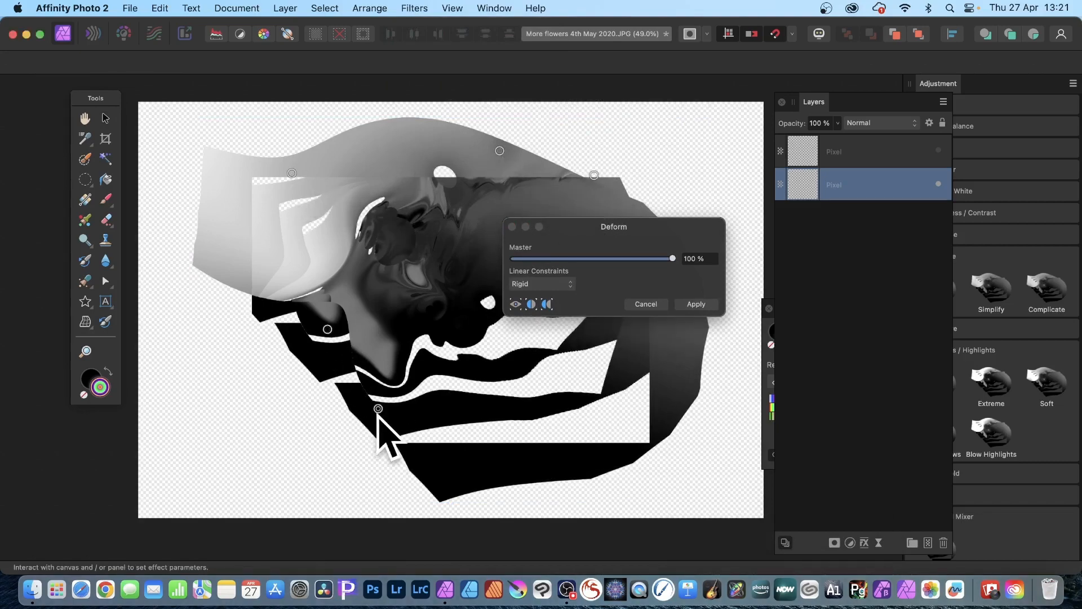
left_click_drag(378, 408, 197, 325)
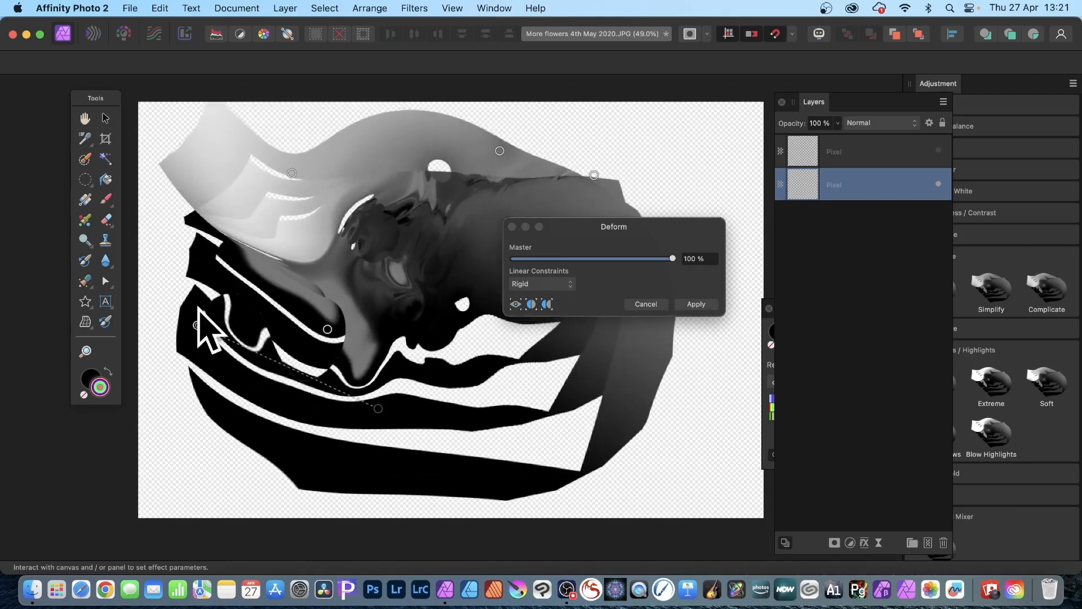
Add three more deform points, pull the pale area across to the right and the two lower areas into the centre, and apply the deformation.
left_click(225, 210)
left_click_drag(225, 211, 628, 202)
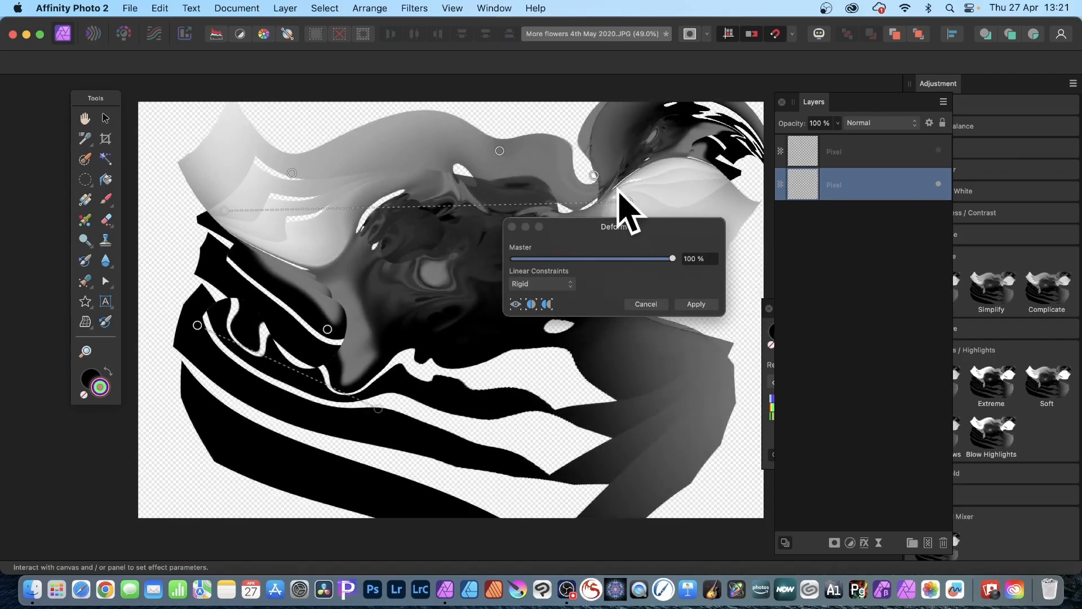
left_click(618, 452)
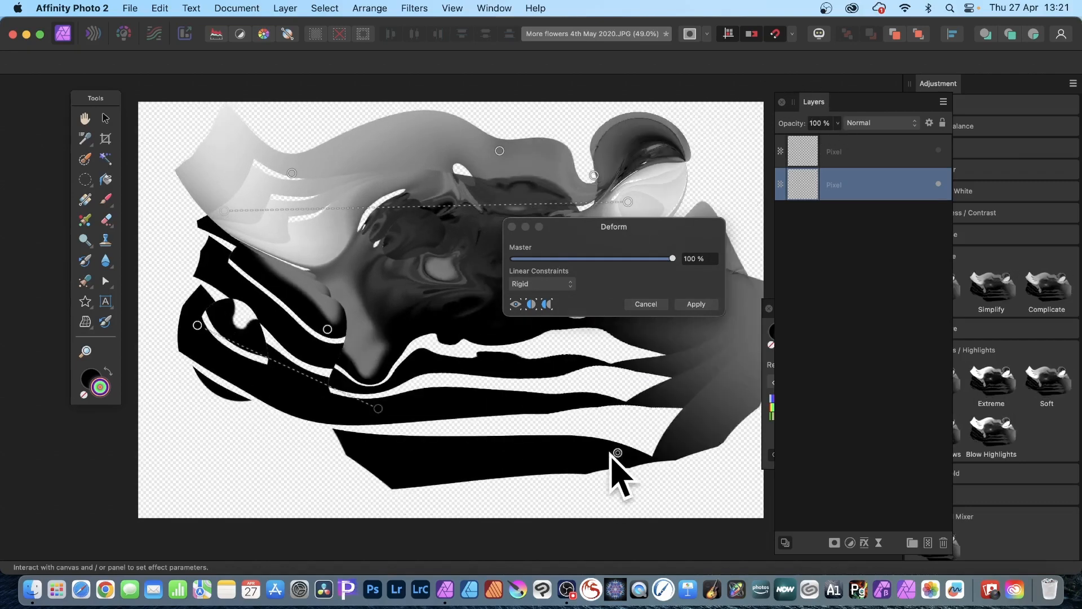
left_click_drag(615, 449, 410, 234)
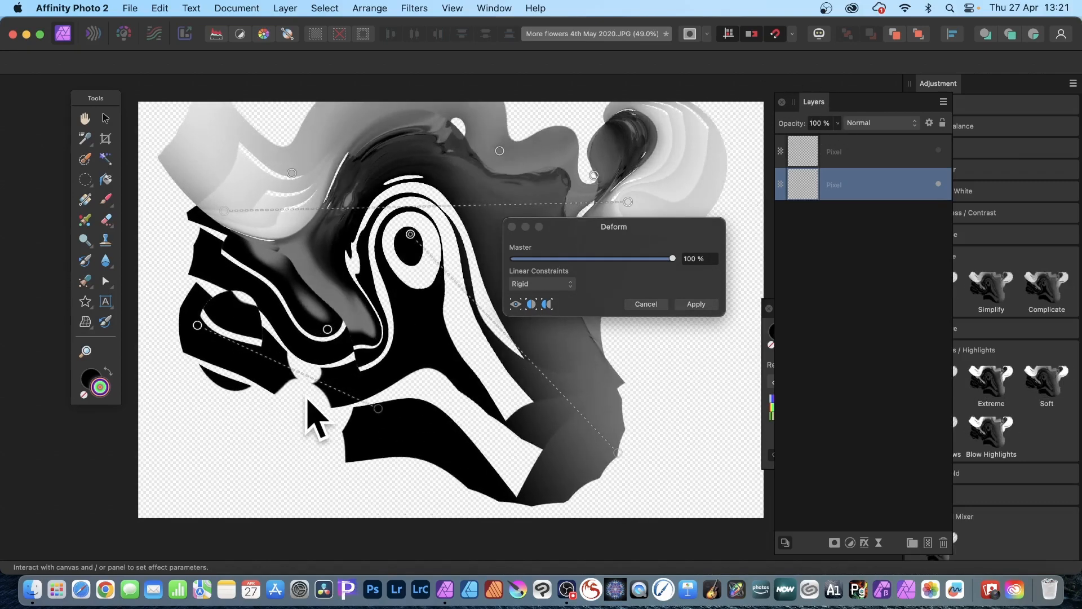
left_click(305, 397)
left_click_drag(309, 396, 415, 262)
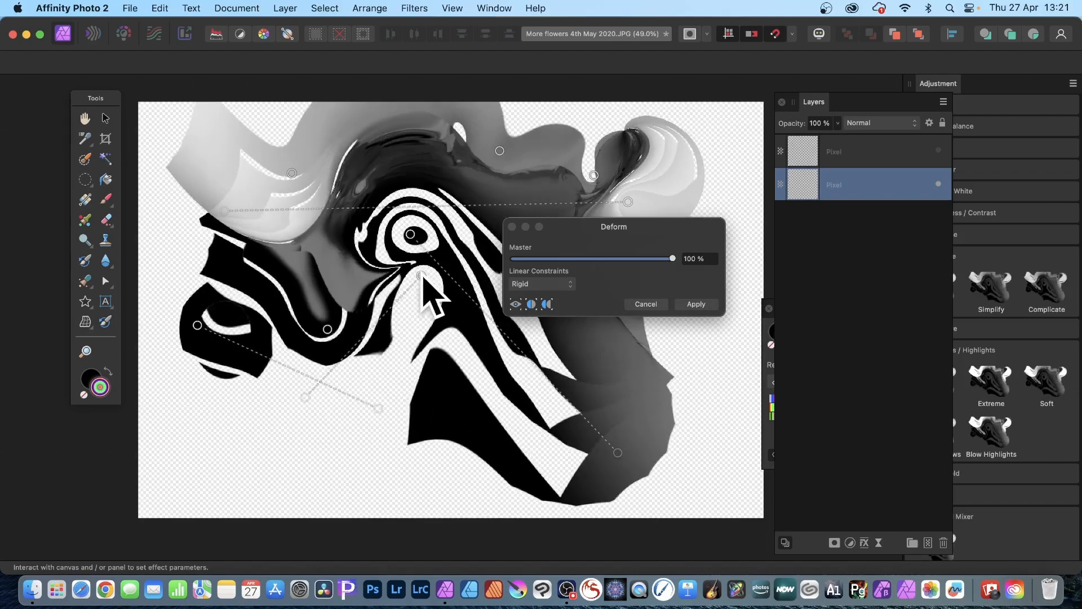
left_click(707, 305)
Repeat the Deform filter twice on the lower grayscale layer.
left_click(415, 8)
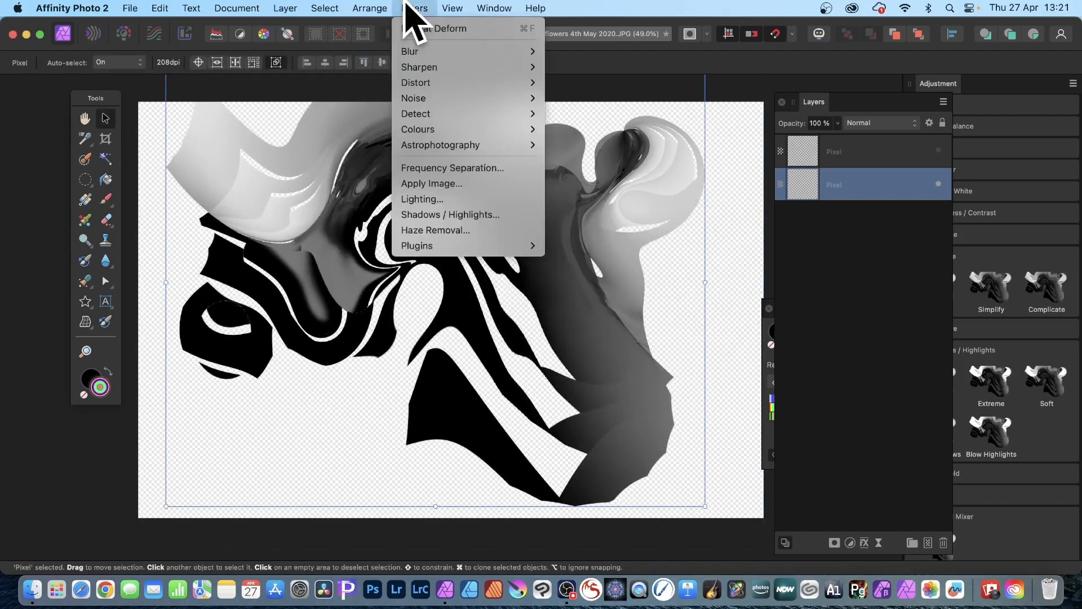
left_click(428, 28)
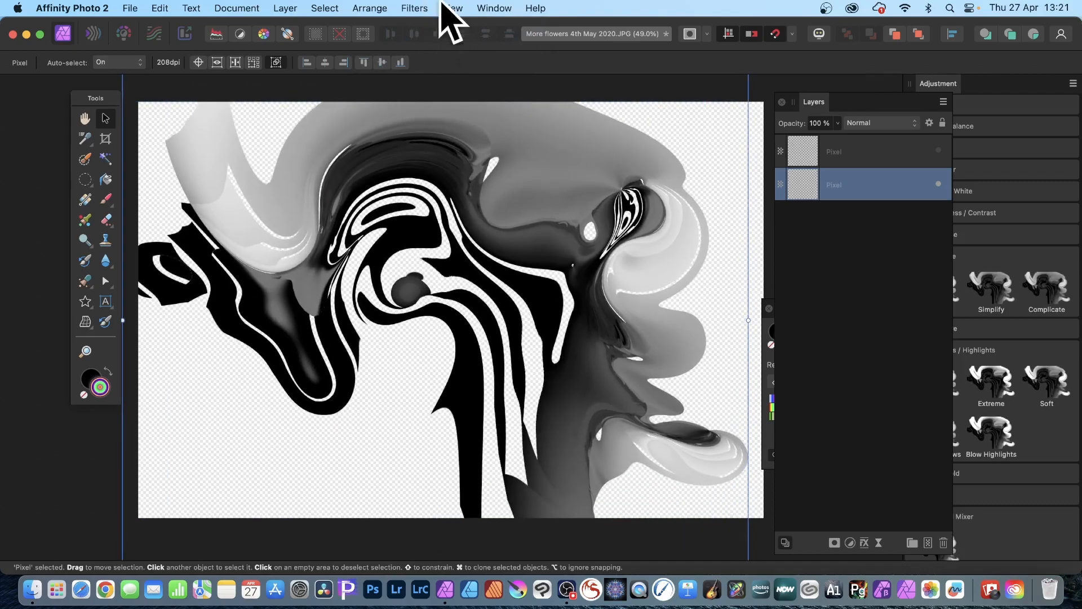
left_click(414, 8)
left_click(415, 28)
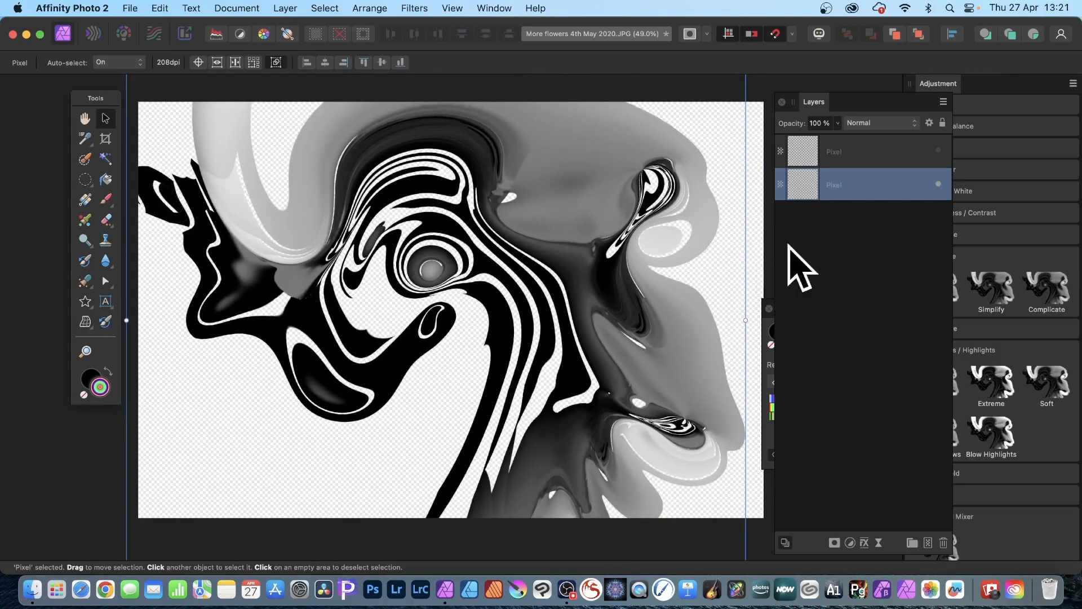
Show the upper coloured layer again and apply Displace to it with the layers beneath as the map and a strength of about 478.3 px.
left_click(850, 152)
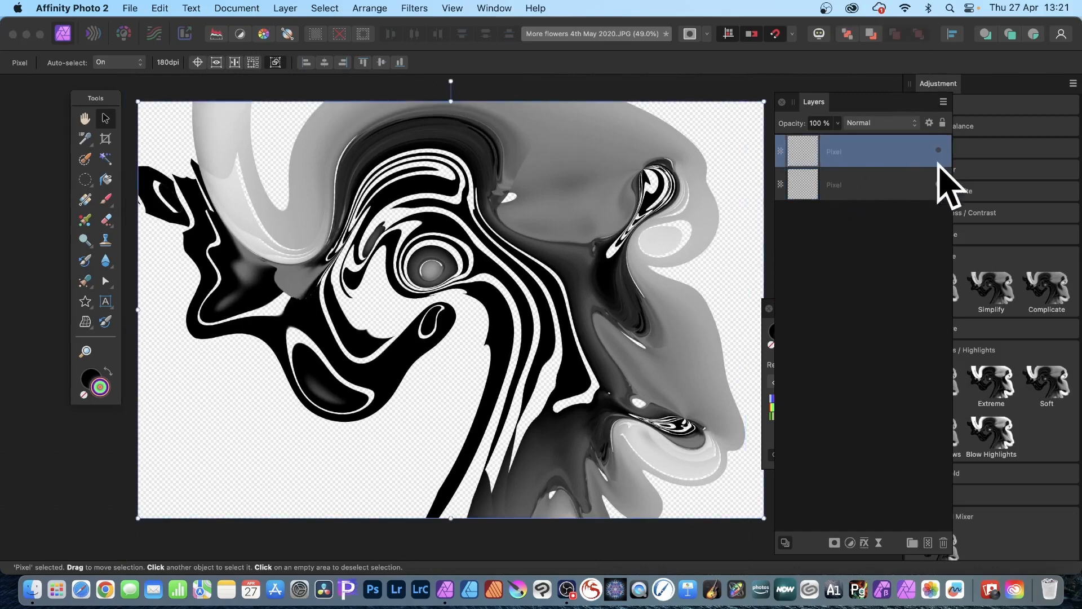
left_click(939, 150)
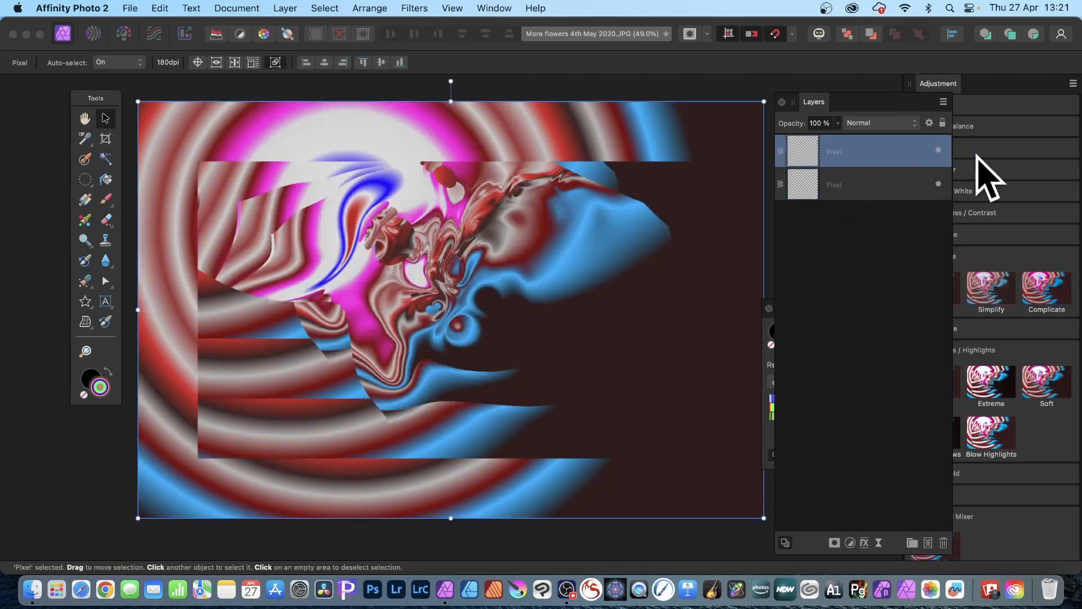
left_click(415, 8)
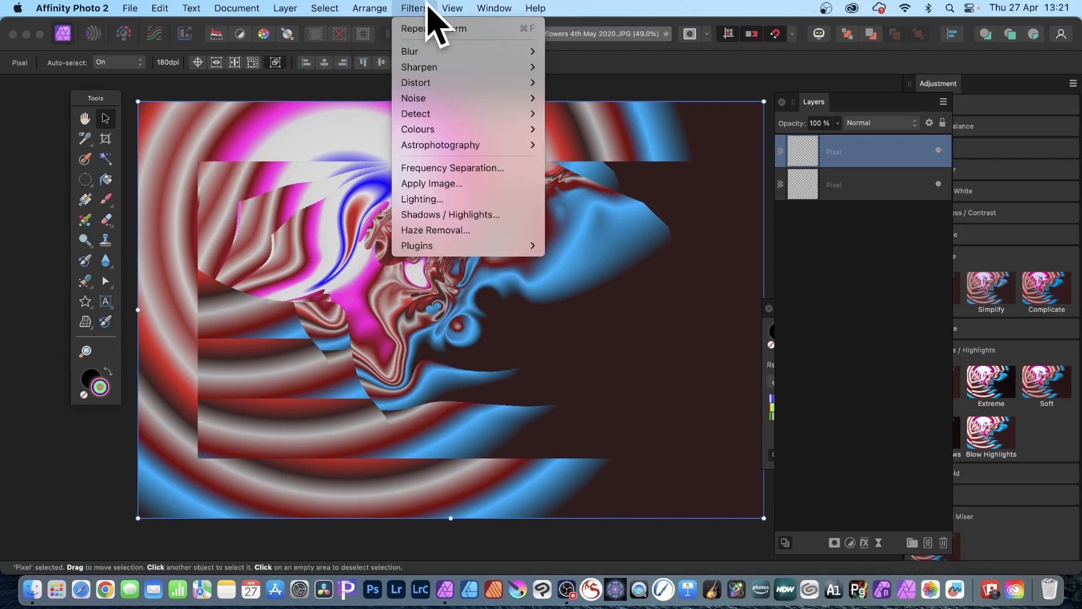
mouse_move(427, 83)
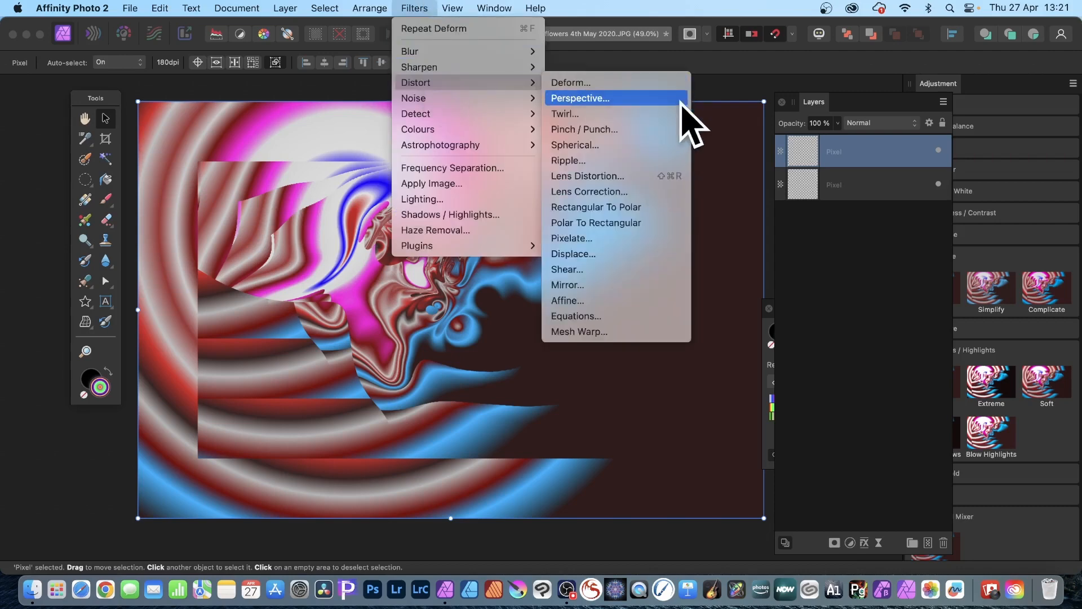
left_click(576, 255)
left_click_drag(789, 386, 479, 178)
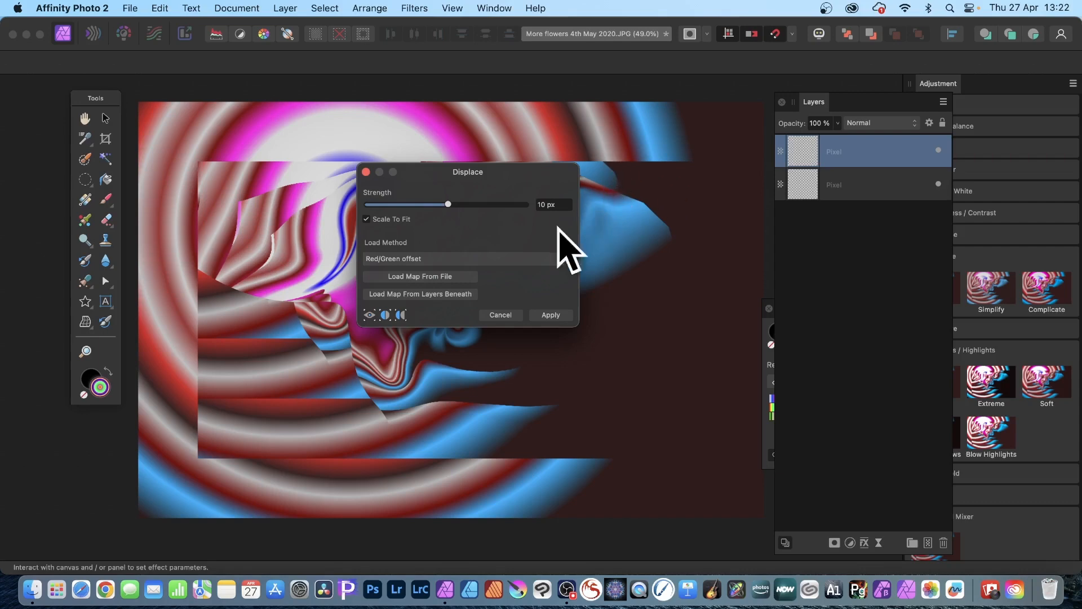
left_click(412, 294)
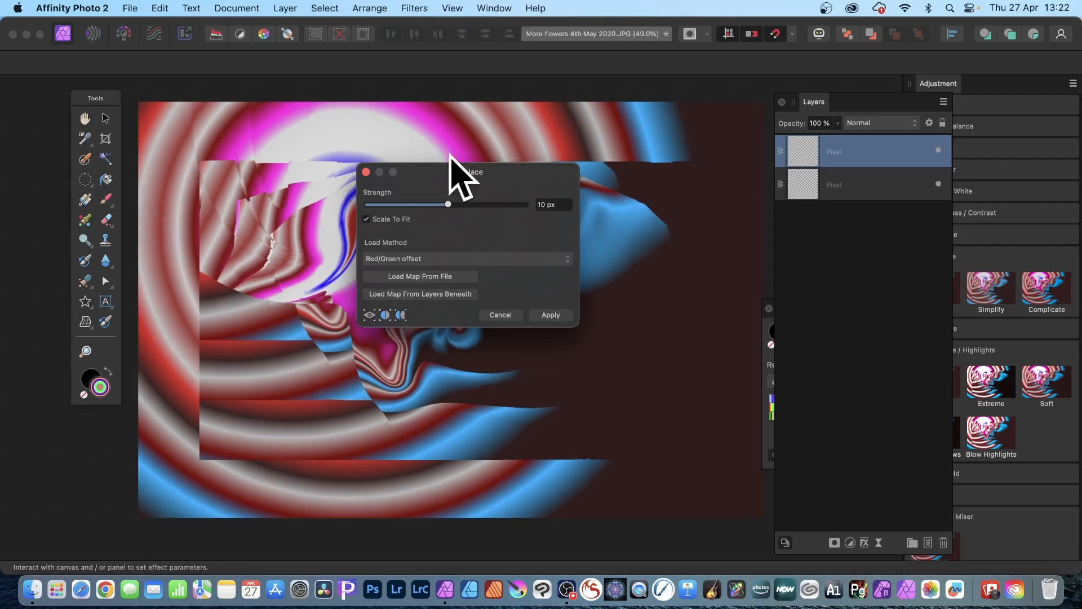
left_click_drag(449, 204, 517, 216)
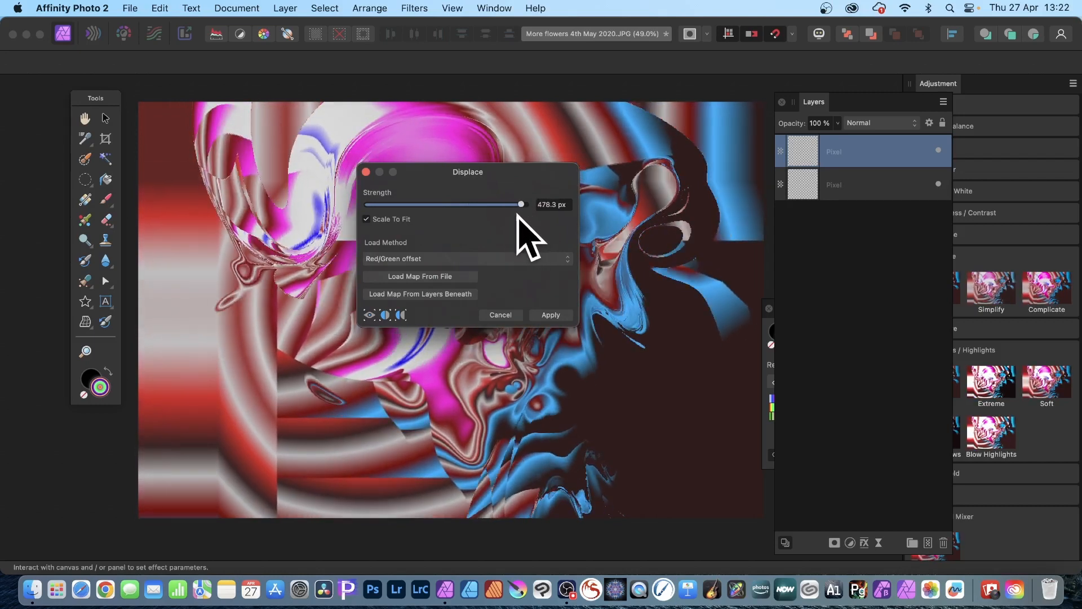
left_click(556, 315)
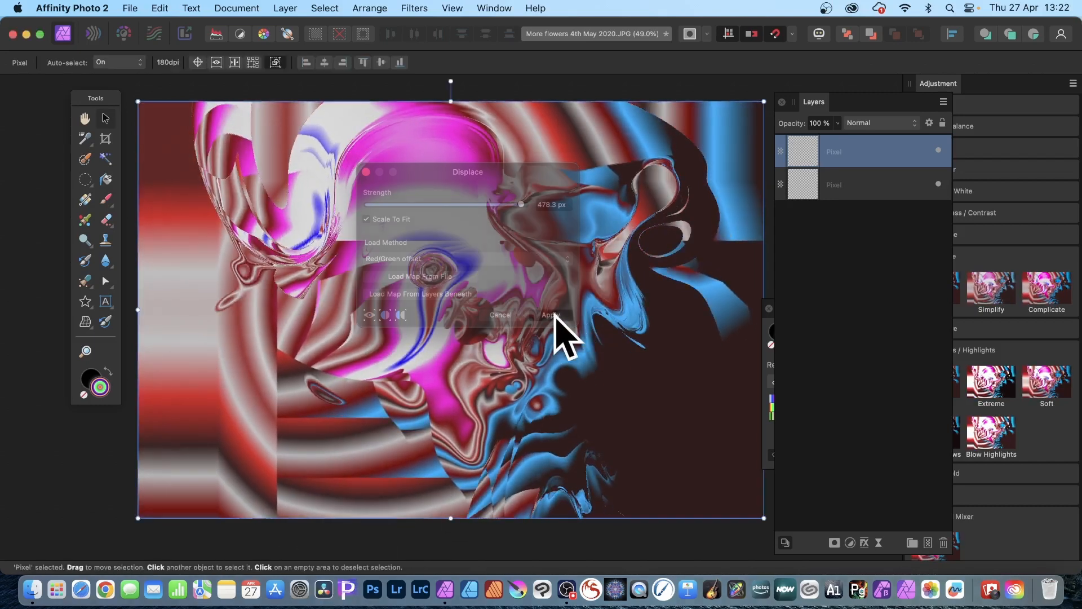
Repeat the displacement filter on the upper coloured layer and flip the layer horizontally.
left_click(420, 8)
left_click(420, 28)
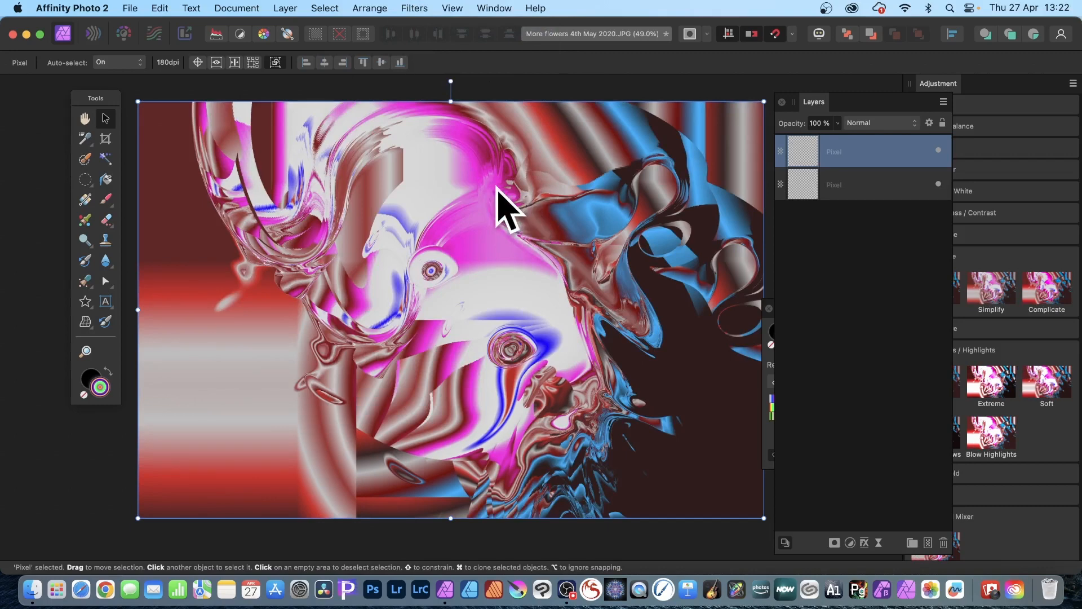
right_click(456, 162)
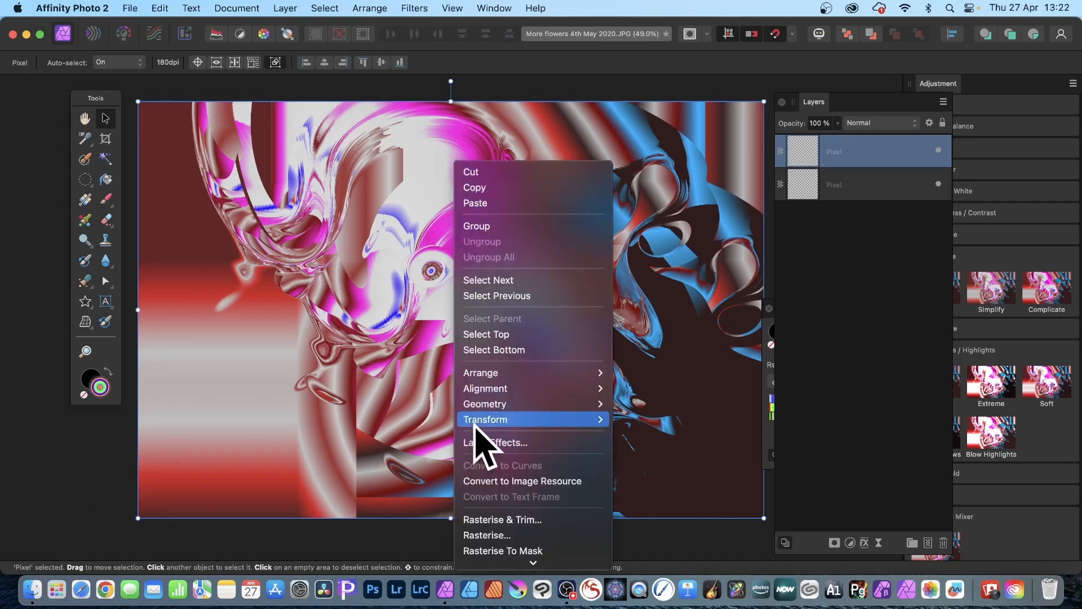
mouse_move(477, 421)
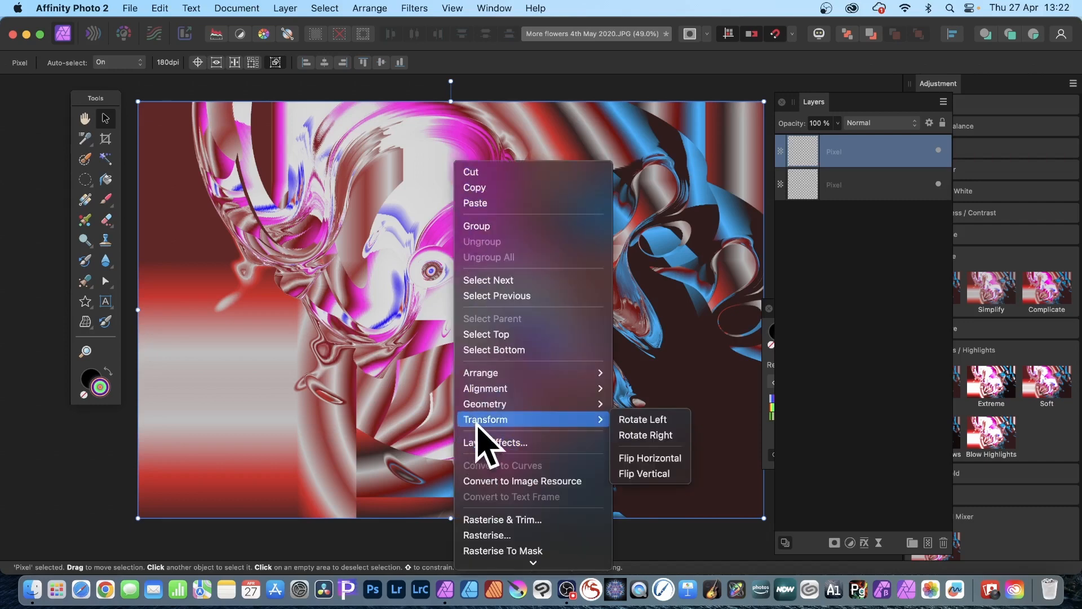
left_click(646, 458)
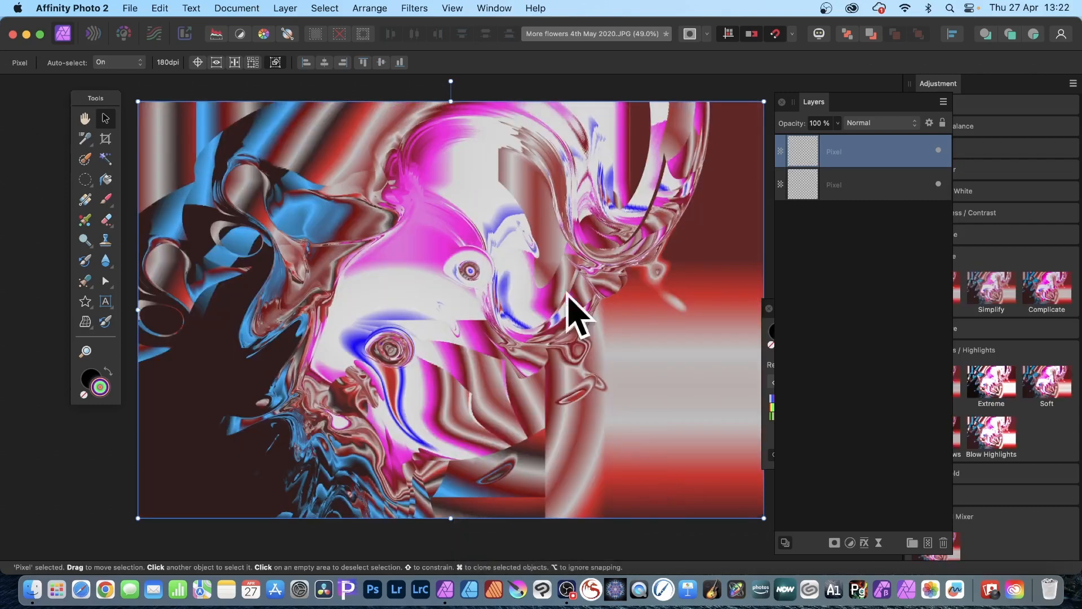
Repeat the displacement filter twice on the flipped coloured layer.
left_click(414, 6)
left_click(418, 24)
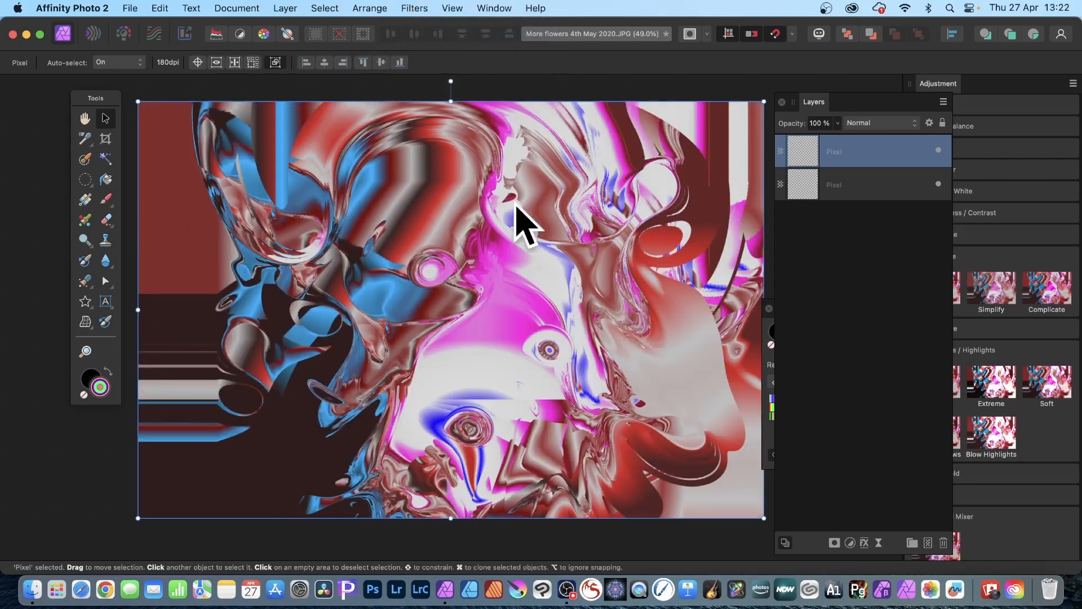
left_click(417, 8)
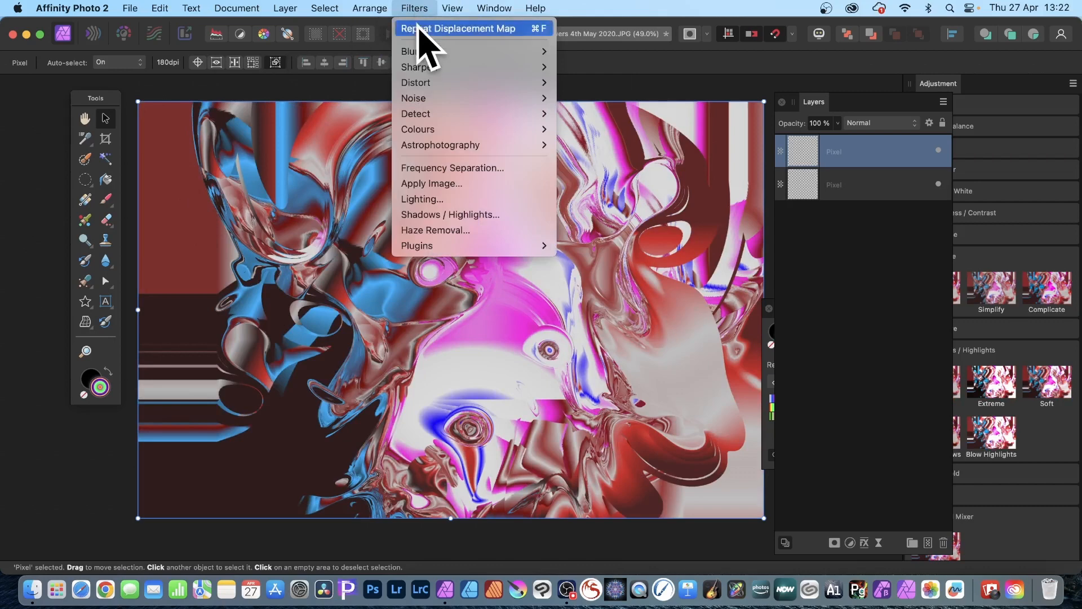
left_click(418, 26)
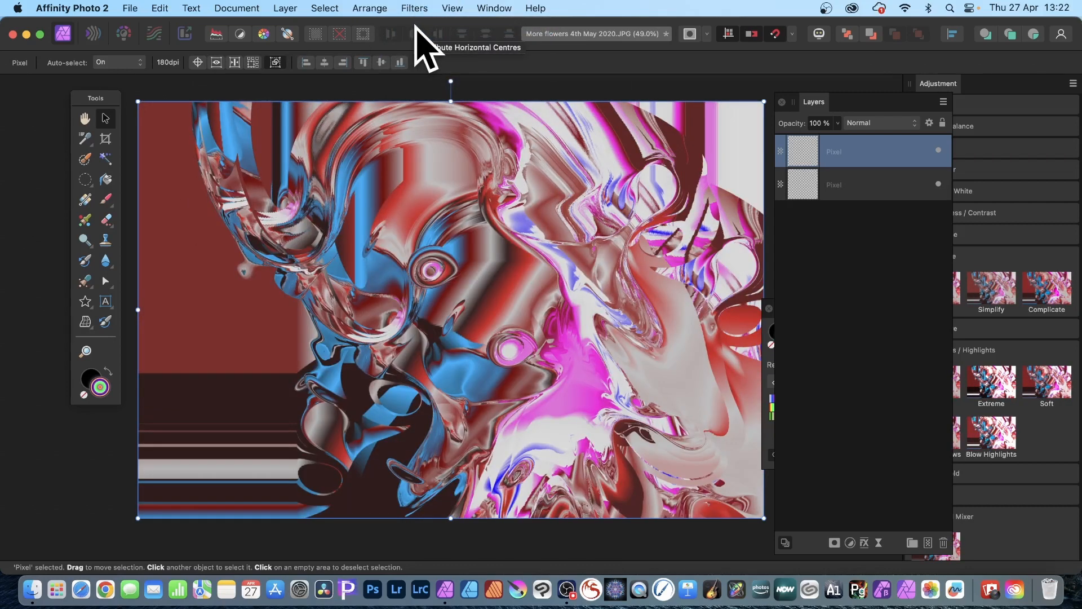
Start the Deform filter on the coloured layer, pin three points in its left part, and pull the lower centre toward the lower-right corner.
left_click(415, 8)
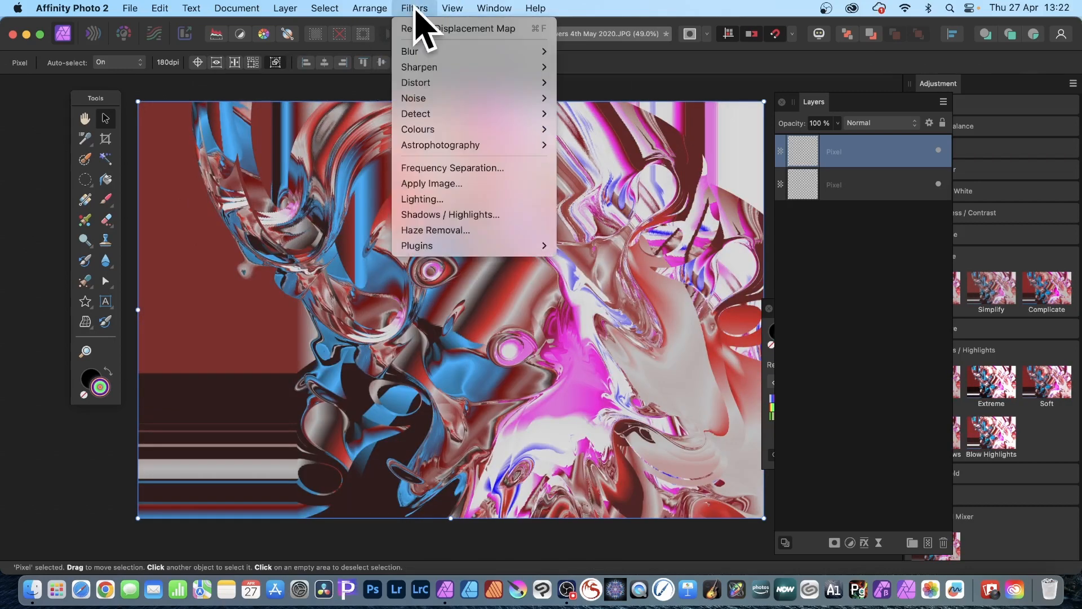
mouse_move(434, 83)
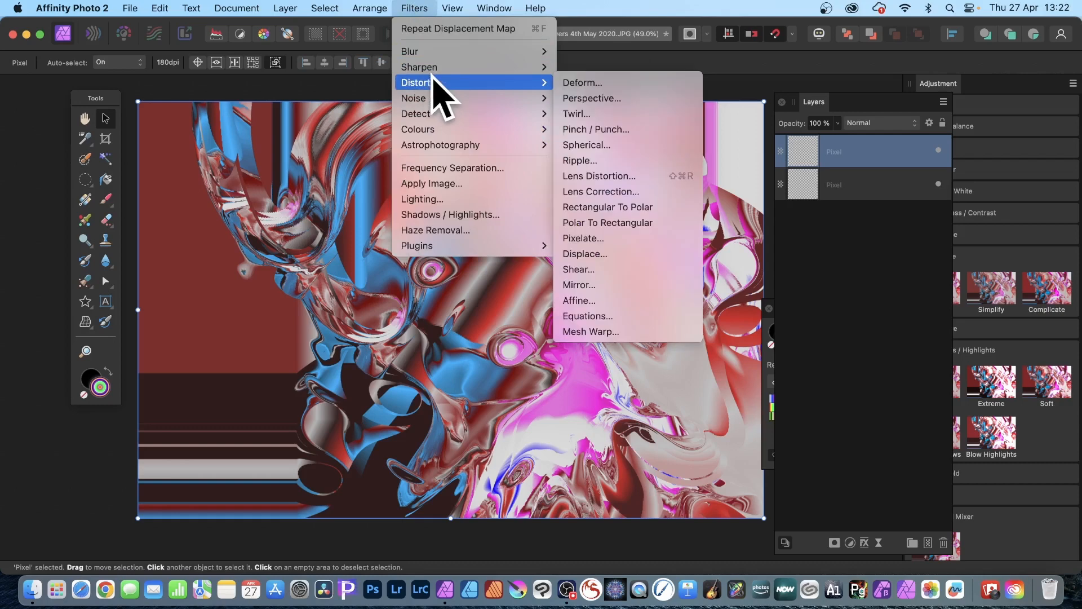
left_click(592, 83)
left_click_drag(770, 454, 495, 240)
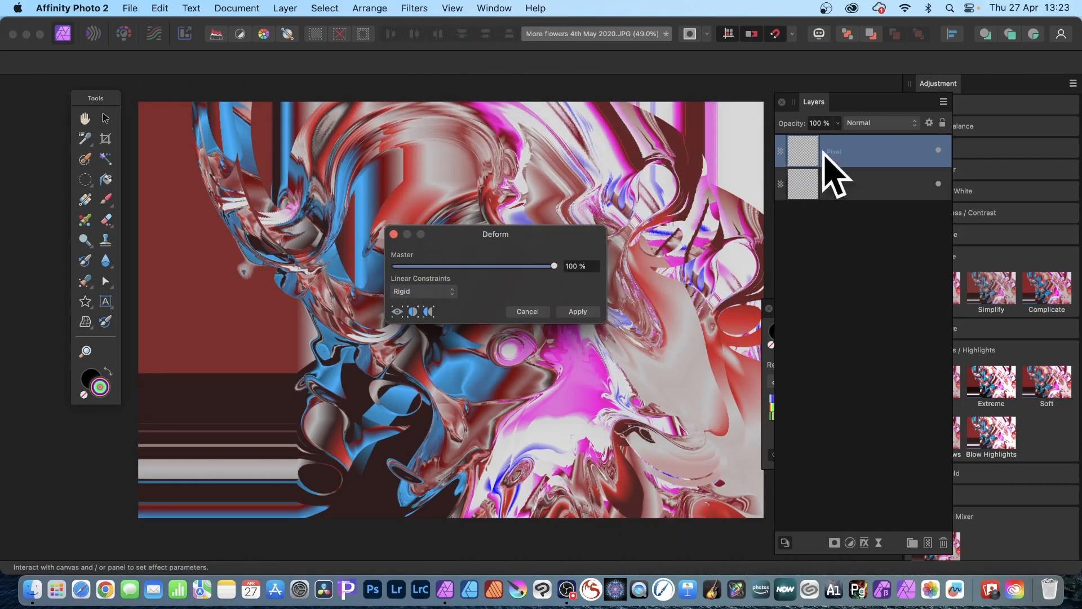
left_click(318, 204)
left_click(302, 347)
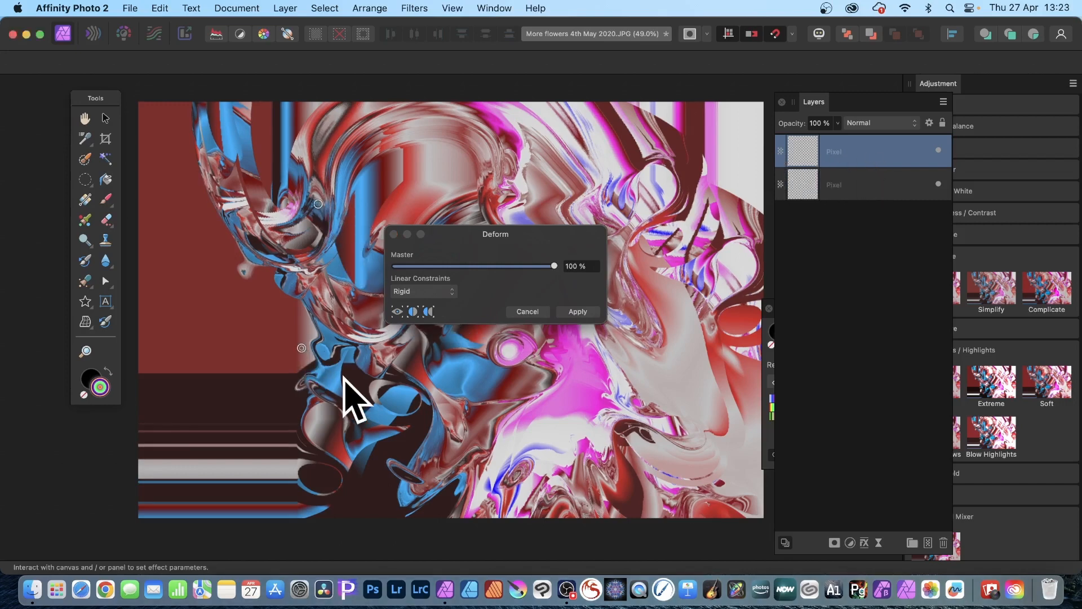
left_click(343, 380)
left_click_drag(523, 401, 680, 486)
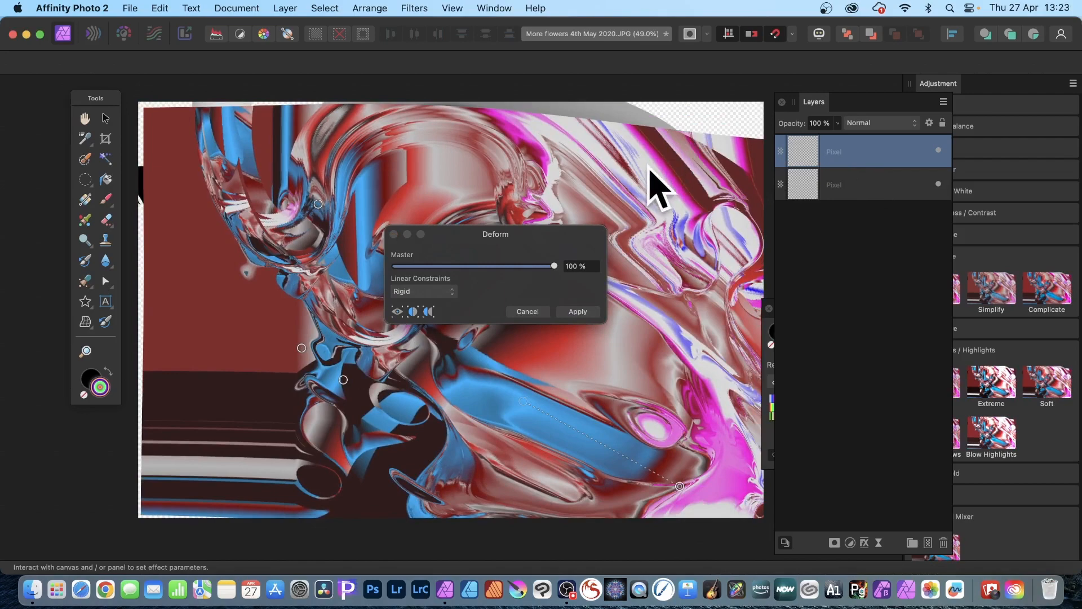
Pull the right area into the centre, the left-centre area to the upper-right corner and two left areas outward to the canvas edge, and apply.
left_click(664, 263)
left_click_drag(665, 263, 469, 385)
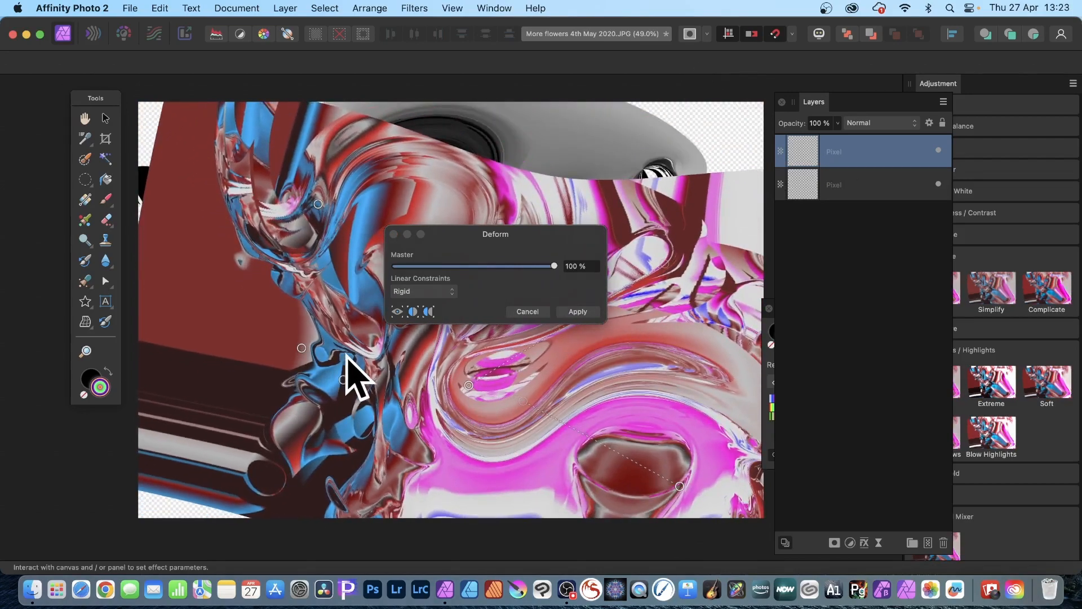
left_click(347, 357)
left_click_drag(347, 357, 718, 109)
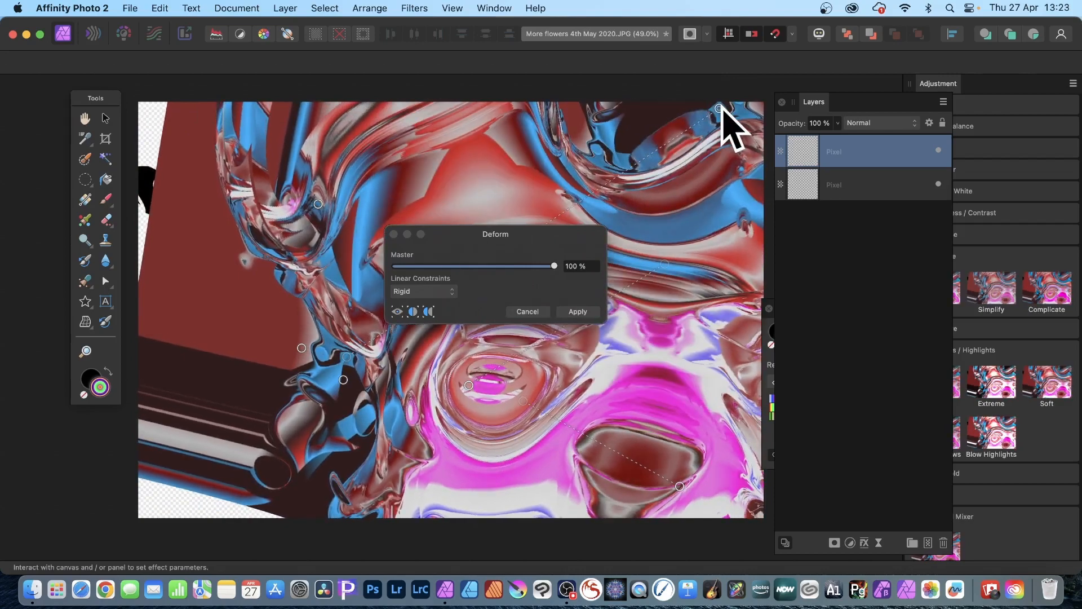
left_click_drag(286, 236, 143, 172)
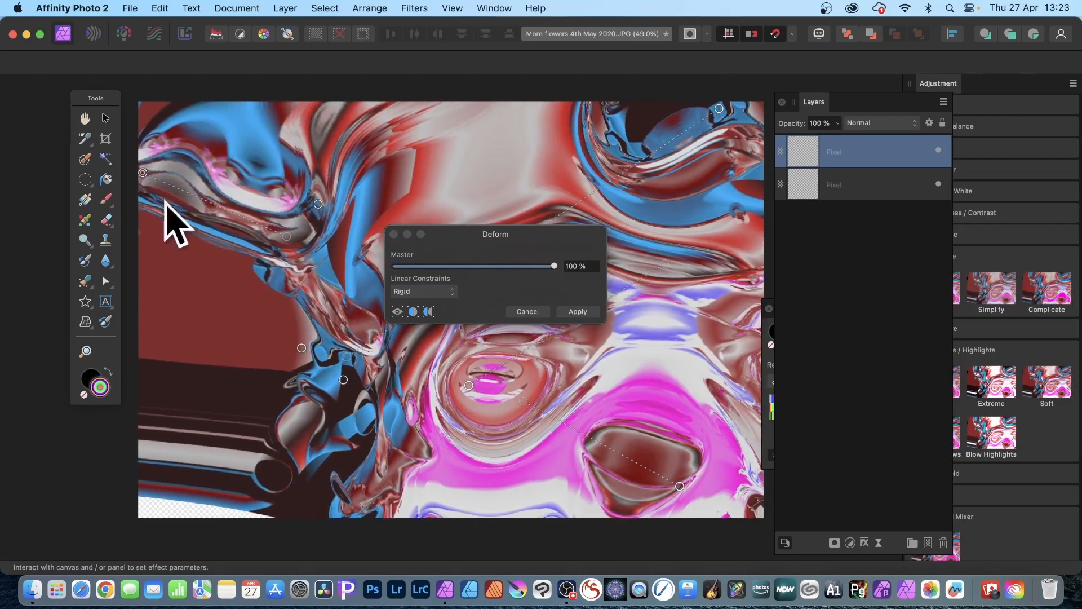
left_click_drag(326, 372, 156, 458)
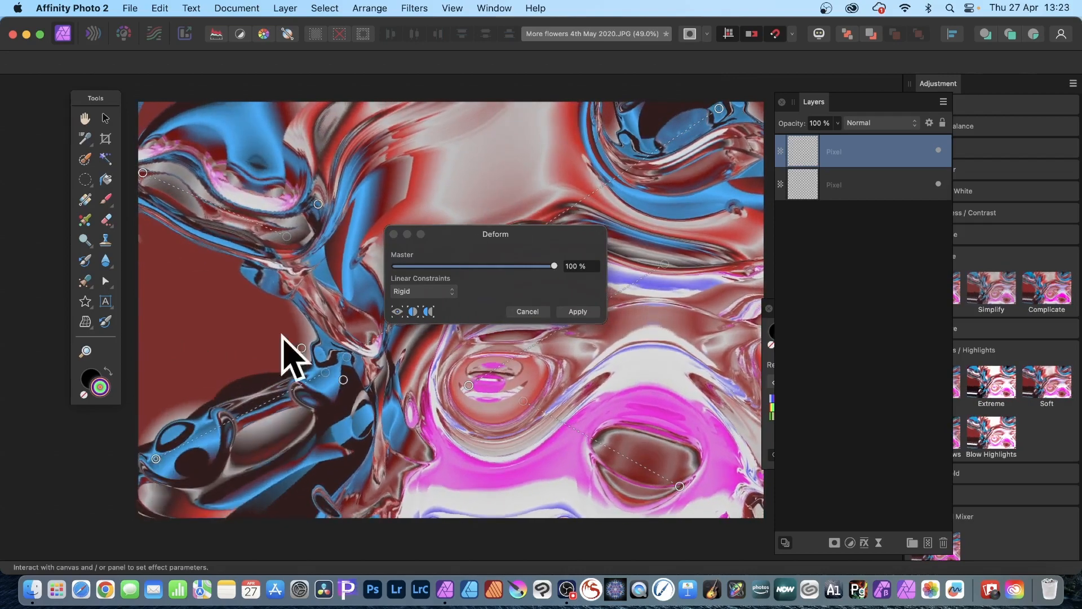
left_click(590, 307)
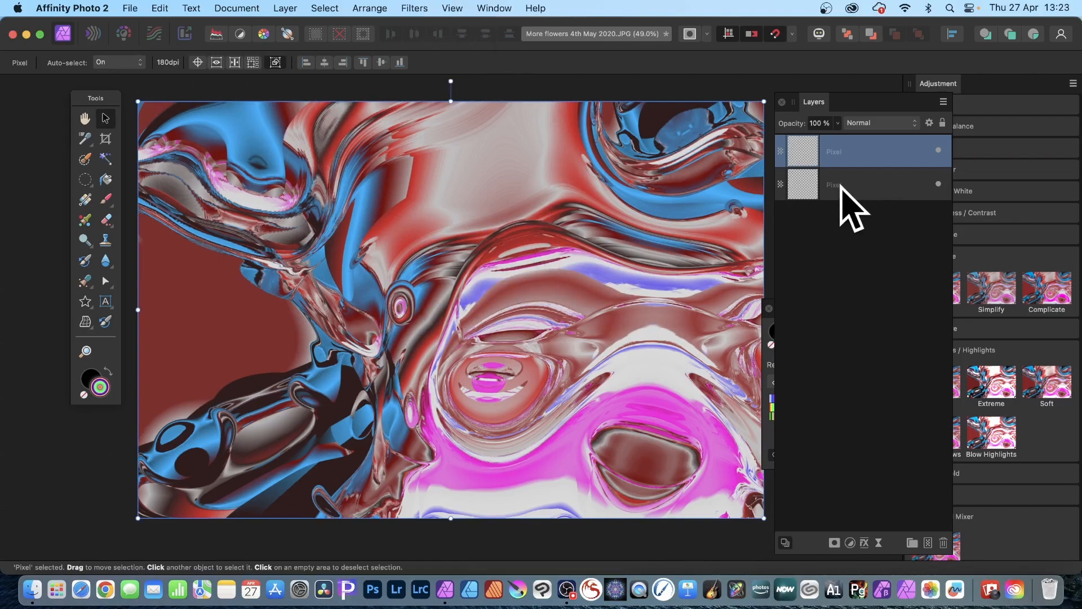
Hide the upper coloured layer and repeat the Deform filter on the lower grayscale layer.
left_click(938, 151)
left_click(872, 183)
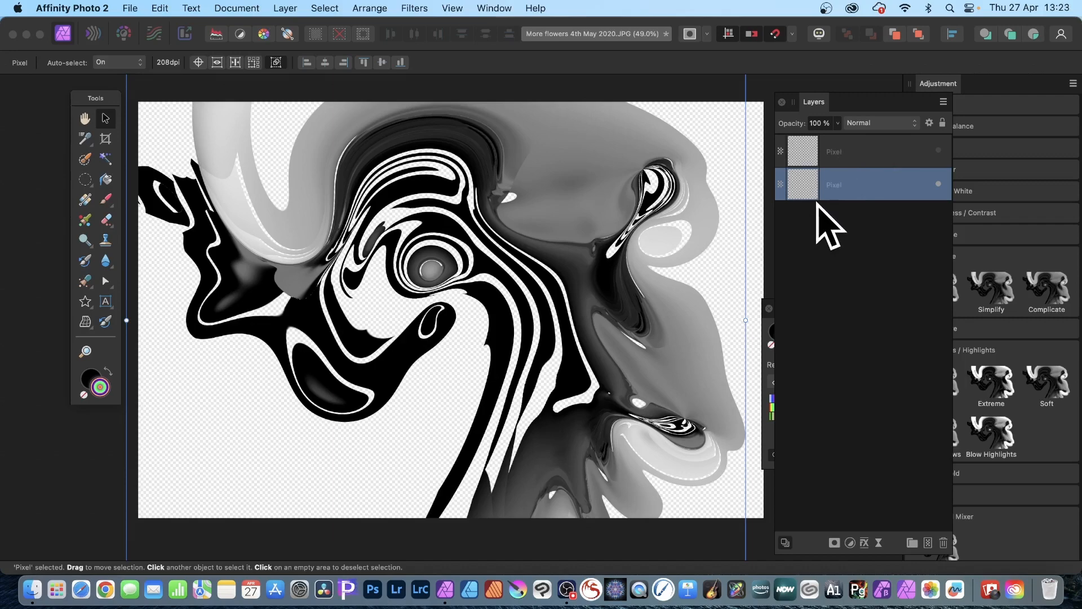
left_click(413, 8)
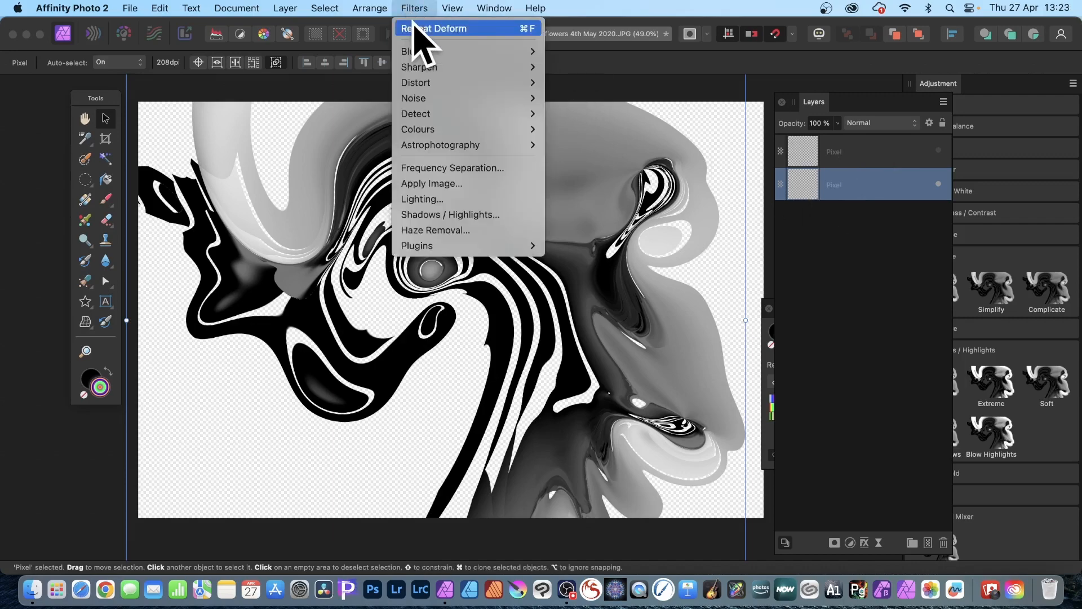
left_click(414, 25)
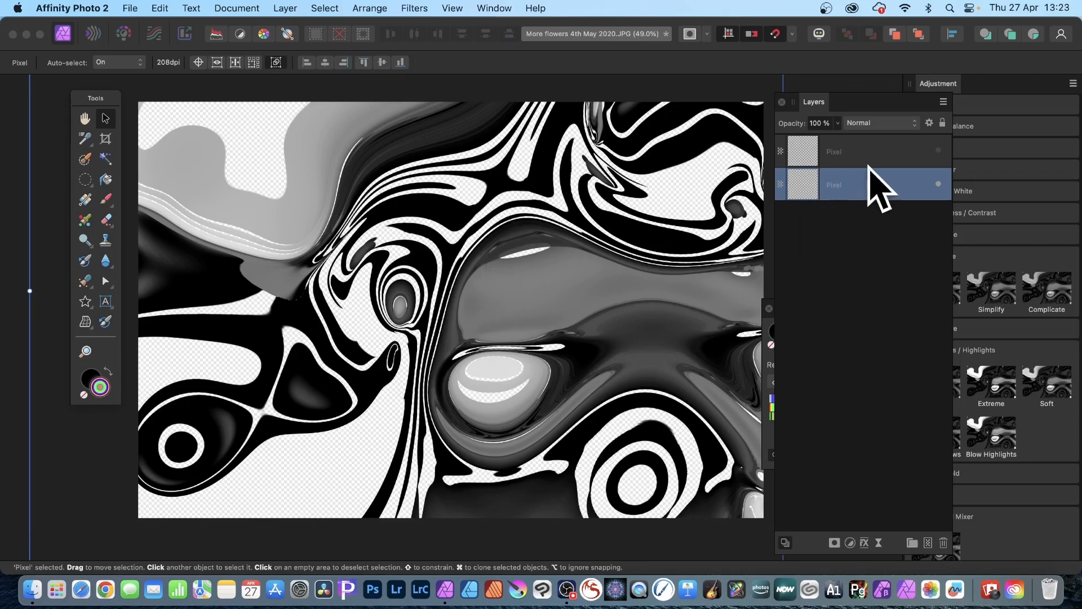
Show the coloured layer again, start the Displace filter on it, and load the map from the layers beneath.
left_click(902, 151)
left_click(938, 150)
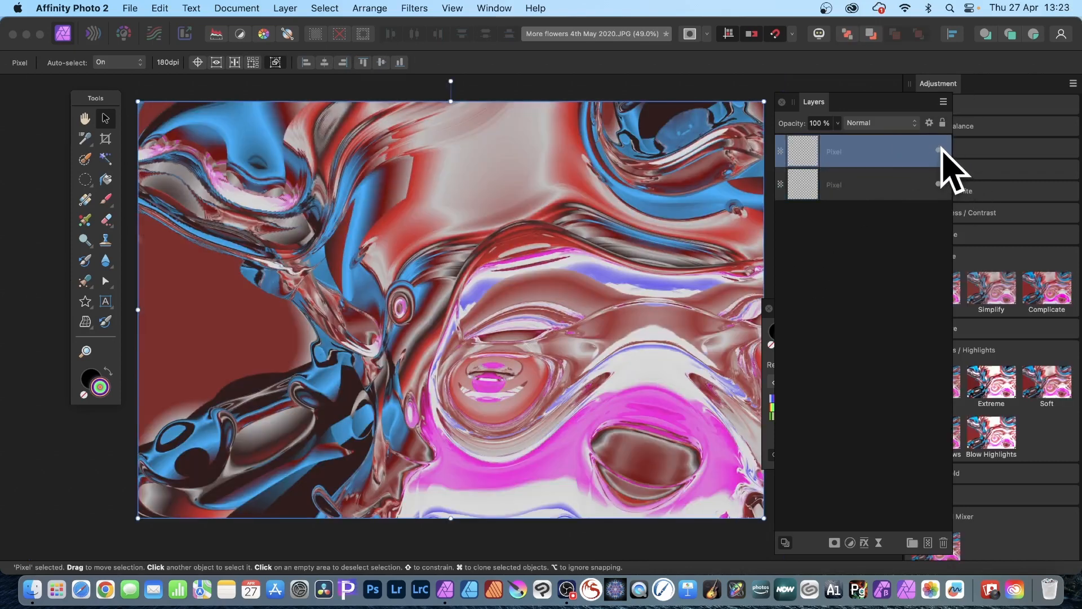
left_click(414, 8)
mouse_move(419, 84)
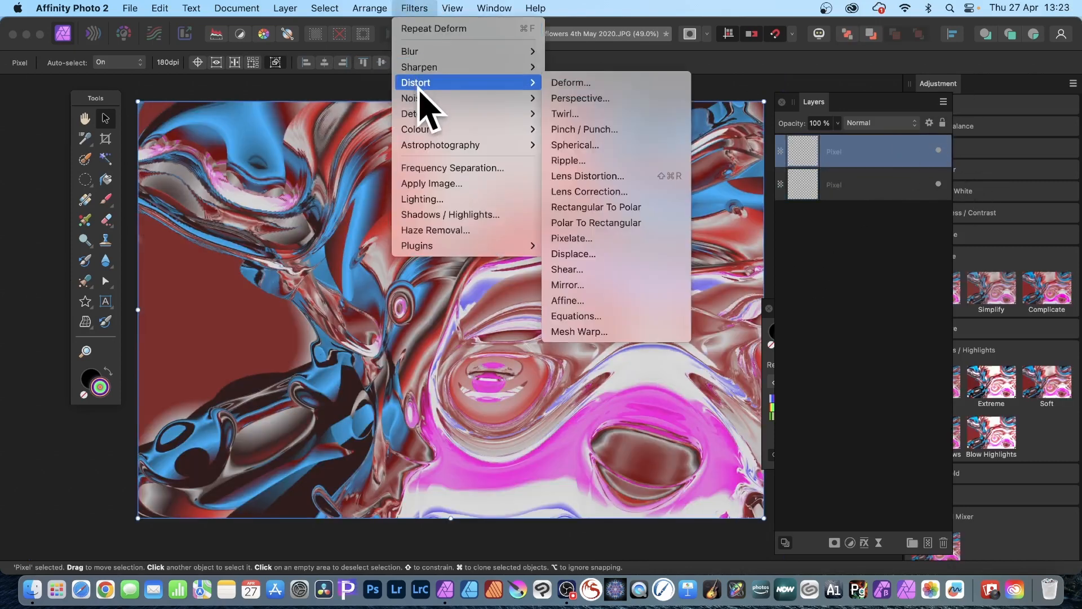
left_click(585, 253)
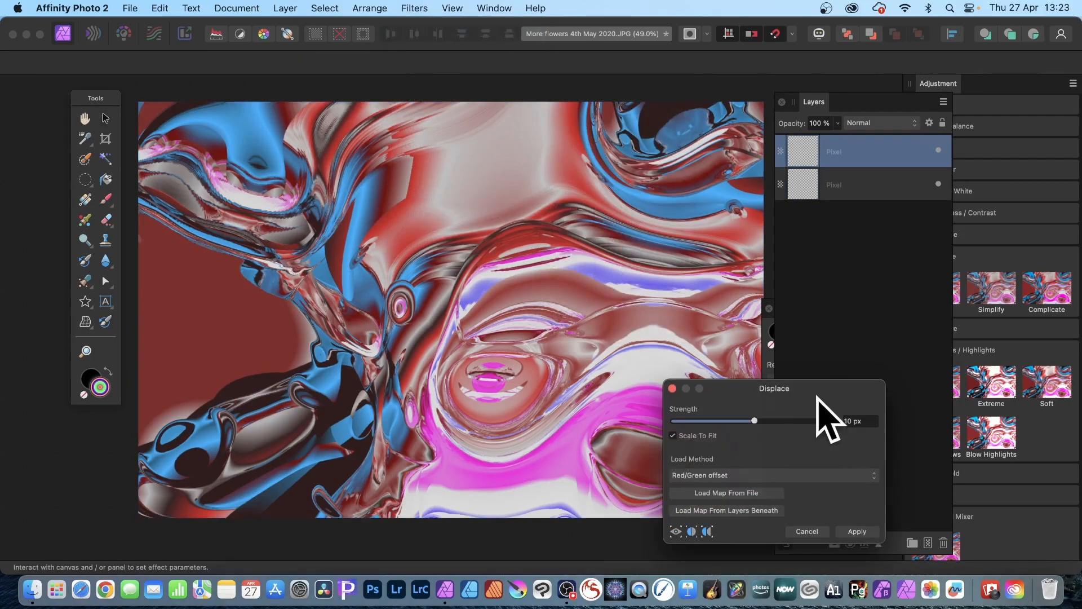
left_click_drag(818, 398, 488, 220)
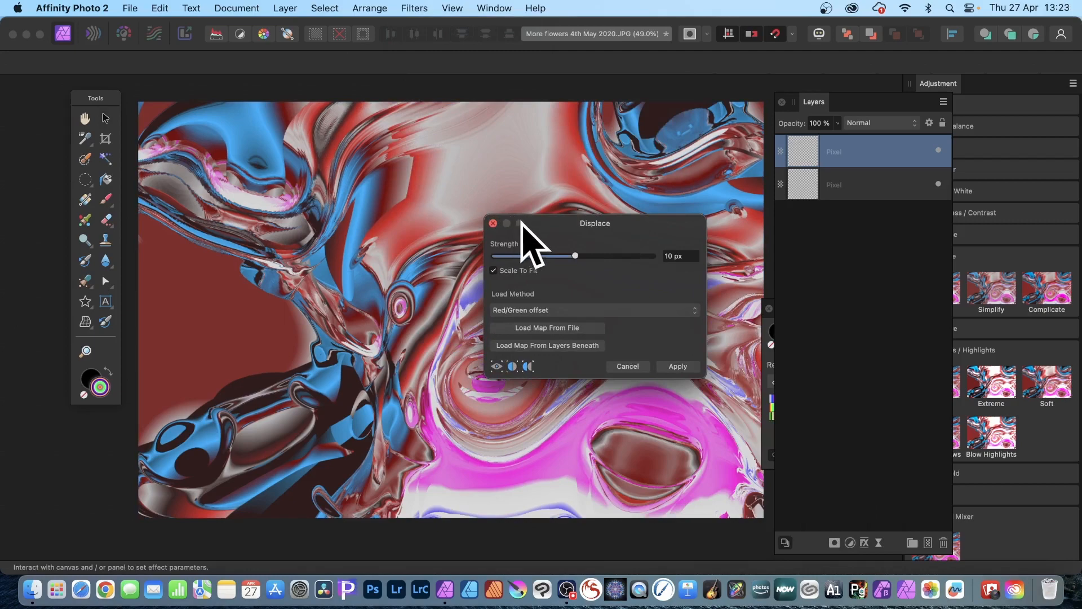
left_click(544, 346)
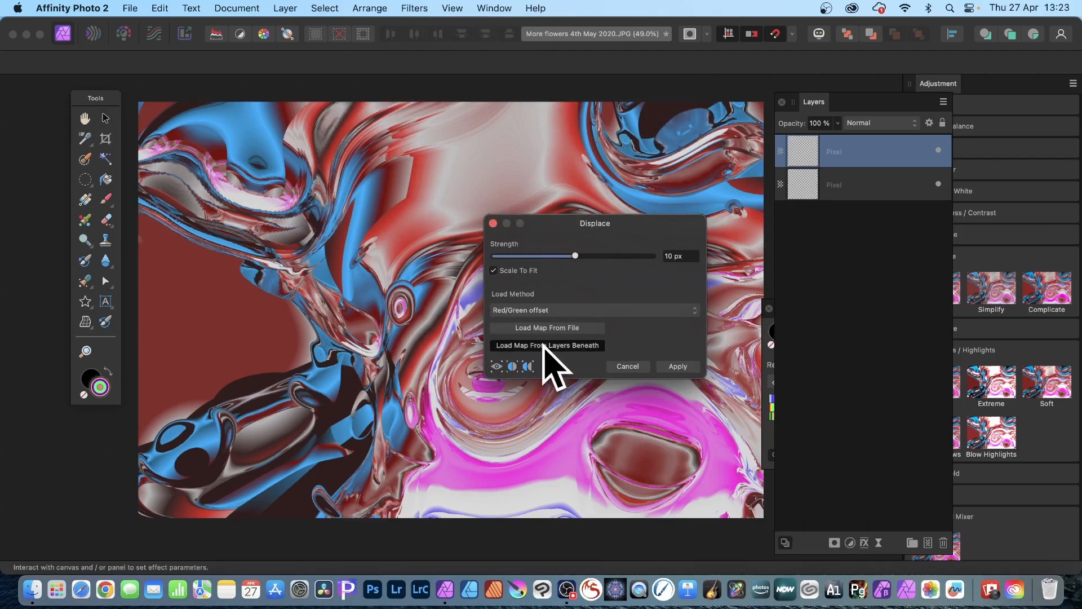
Set the Displace strength to about 286.9 px, apply it, and repeat the displacement once on the coloured layer.
left_click_drag(574, 255, 619, 255)
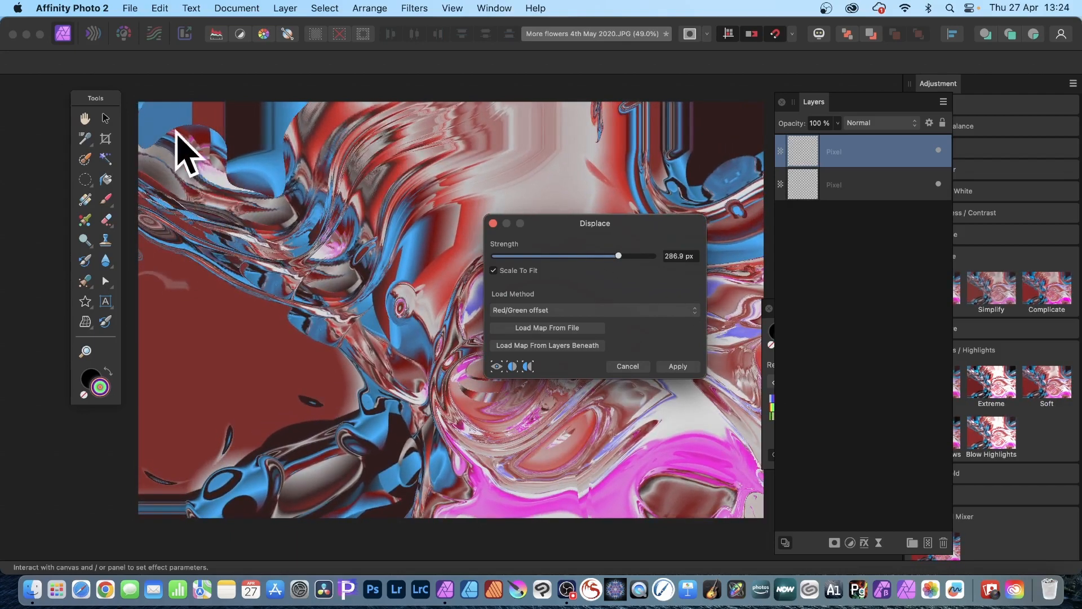
left_click(679, 366)
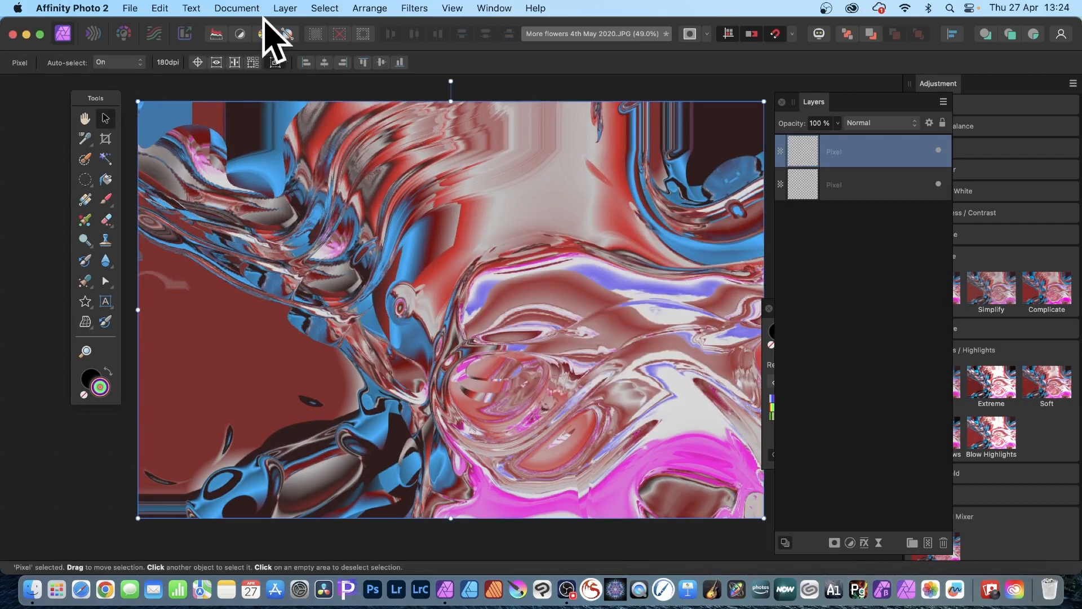
left_click(414, 8)
left_click(403, 26)
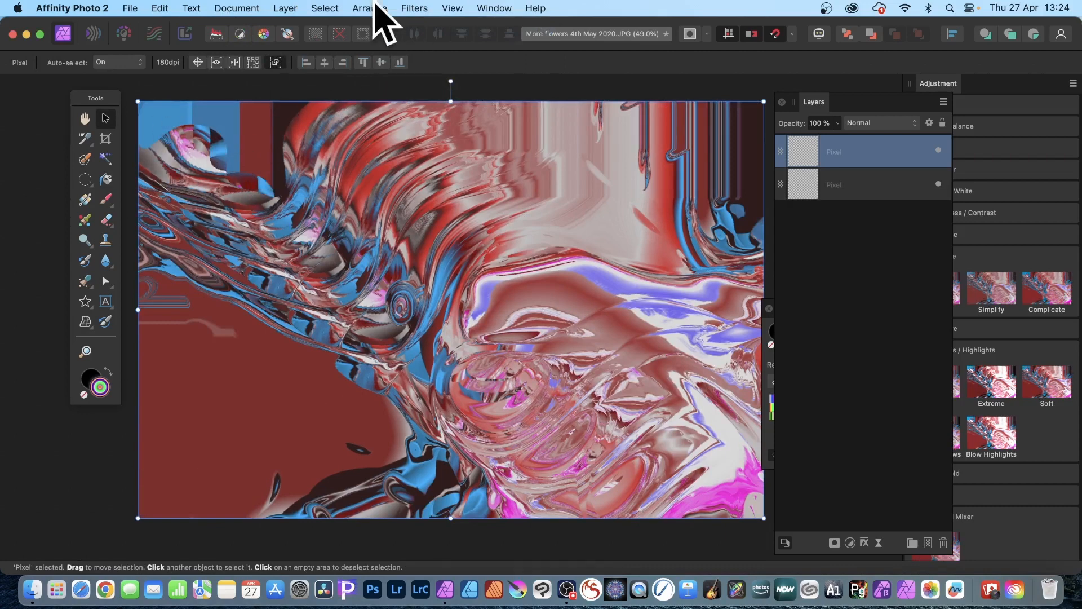
Apply a Gaussian Blur with a 1 px radius to the upper coloured layer.
left_click(404, 7)
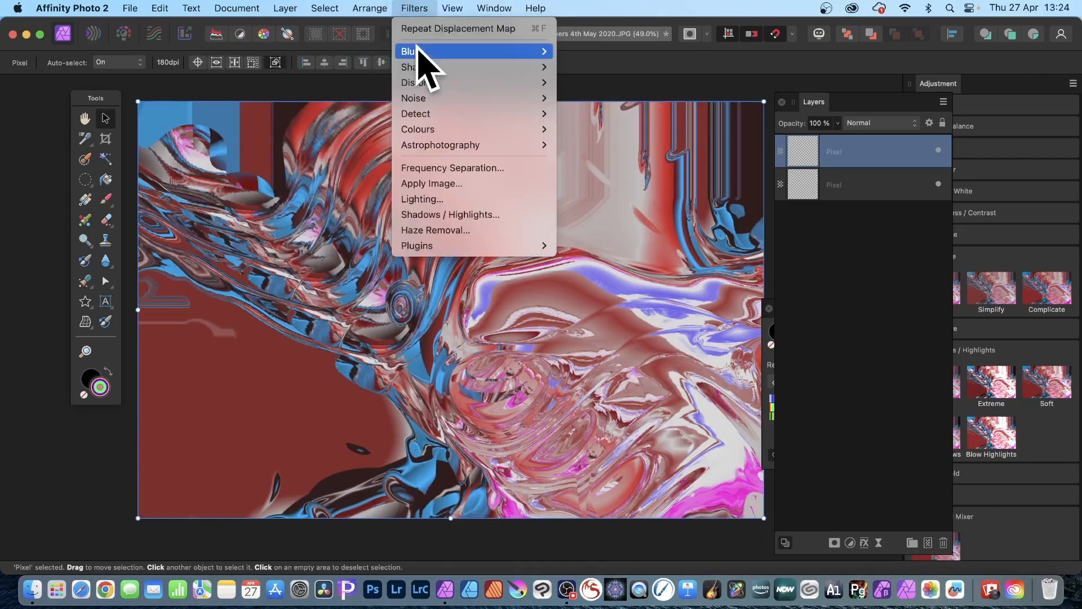
mouse_move(420, 52)
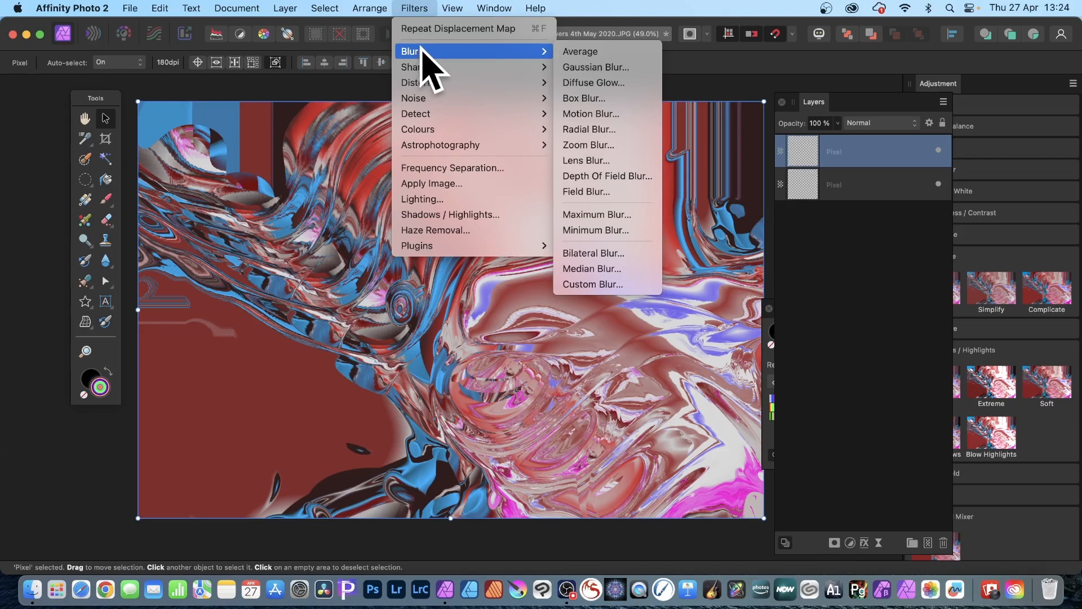
left_click(609, 69)
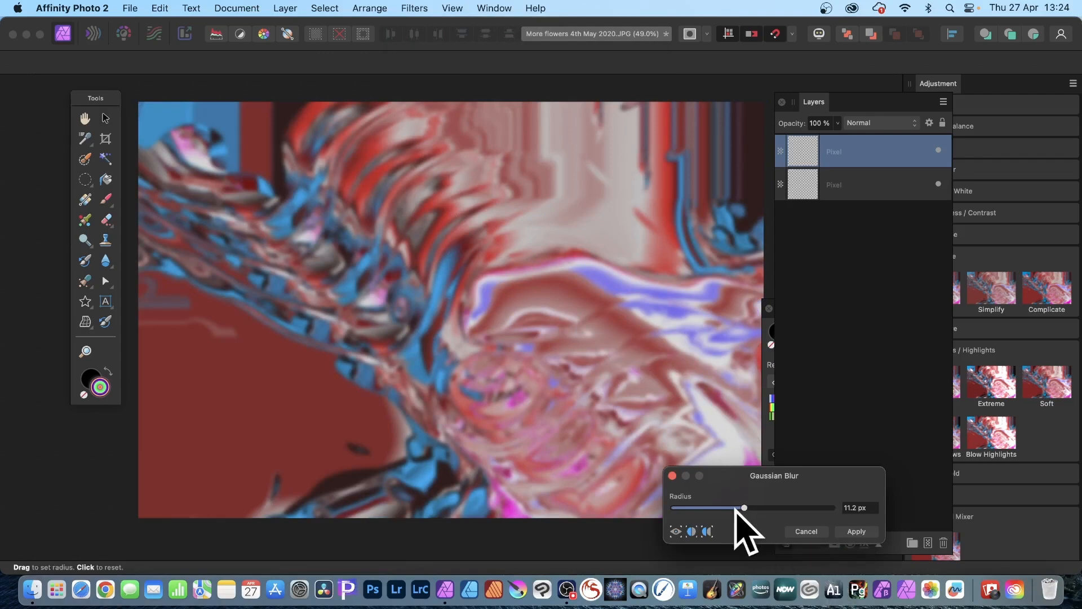
left_click_drag(733, 493, 529, 276)
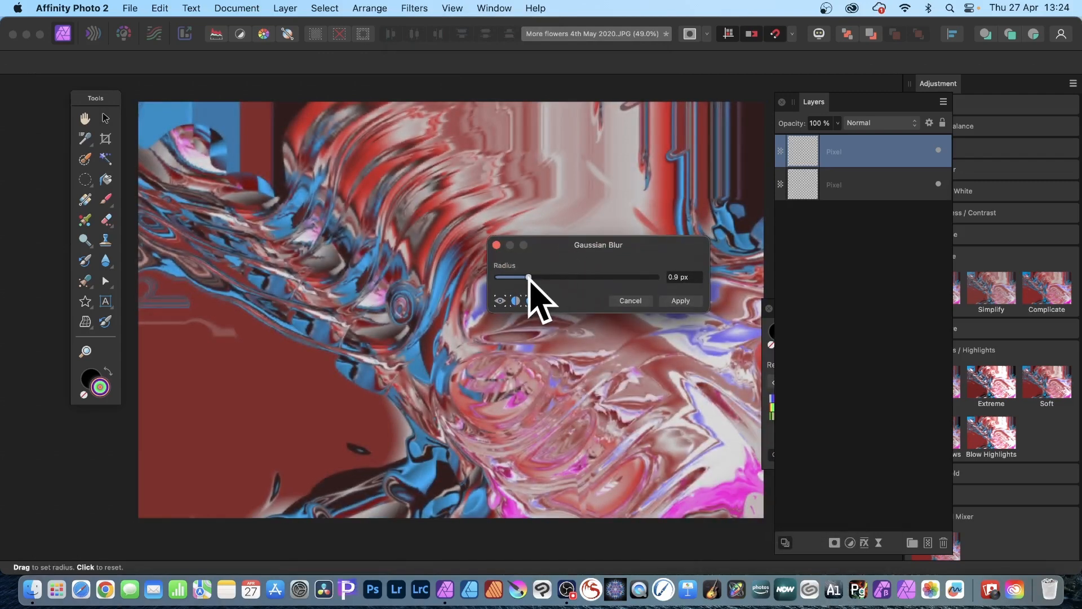
left_click(674, 300)
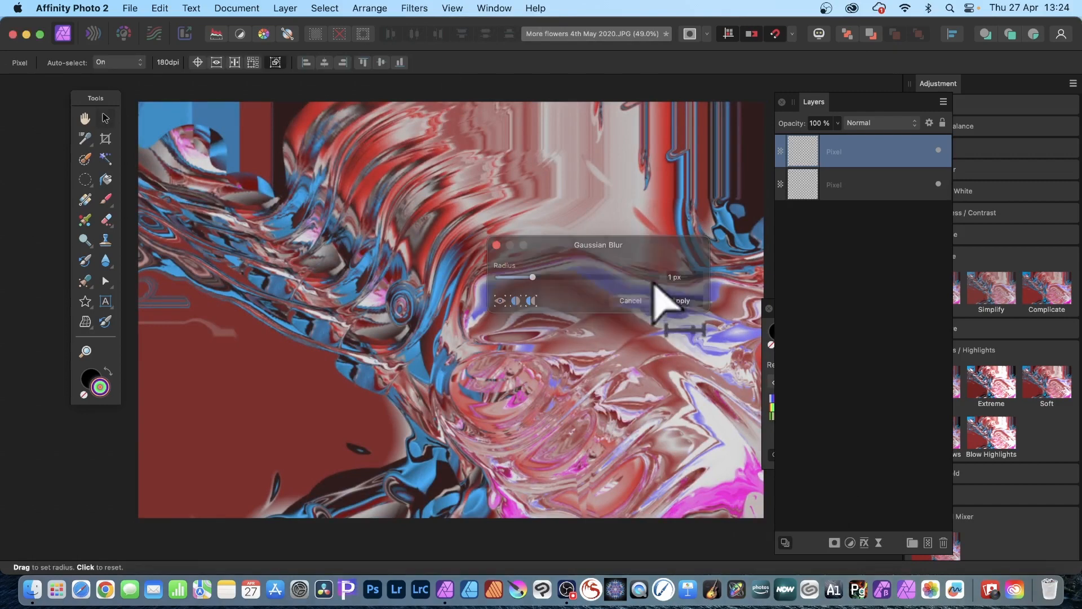
Apply a Radial Blur with an angle of about 1.8° to the upper coloured layer.
left_click(414, 8)
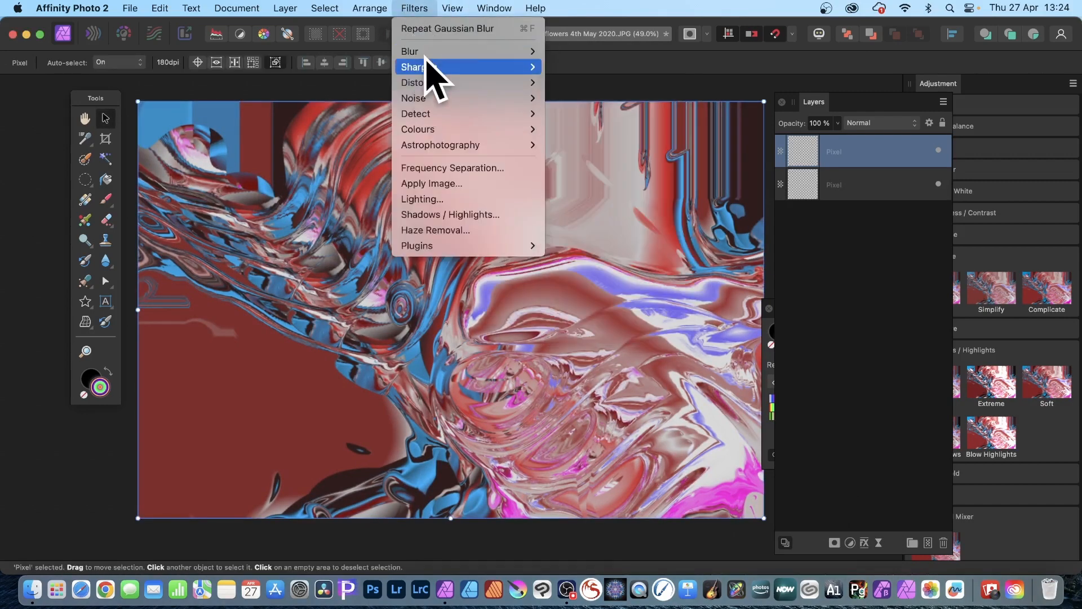
mouse_move(432, 52)
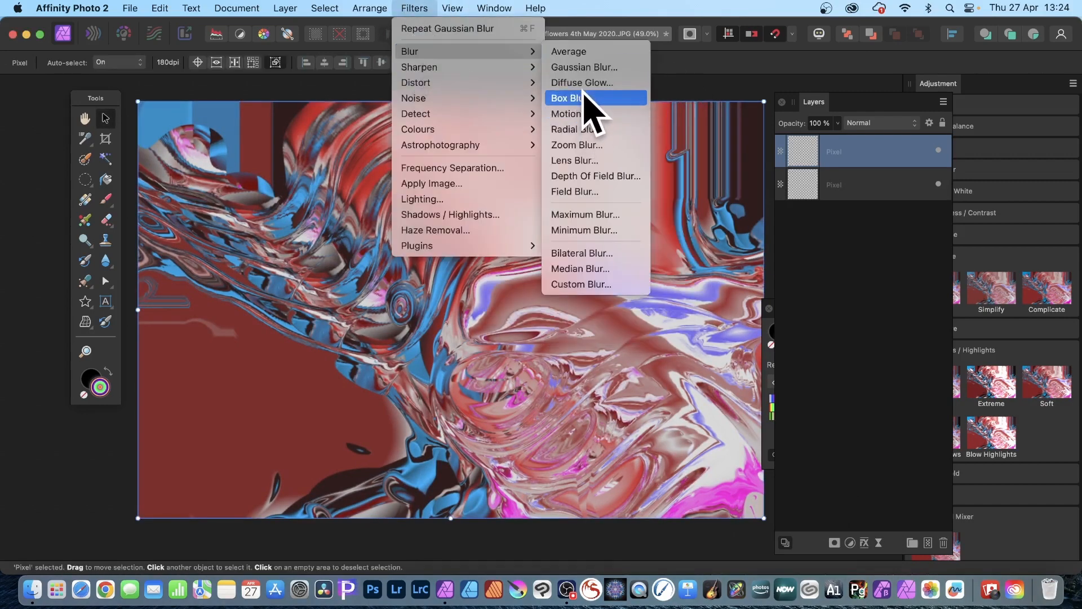
left_click(577, 130)
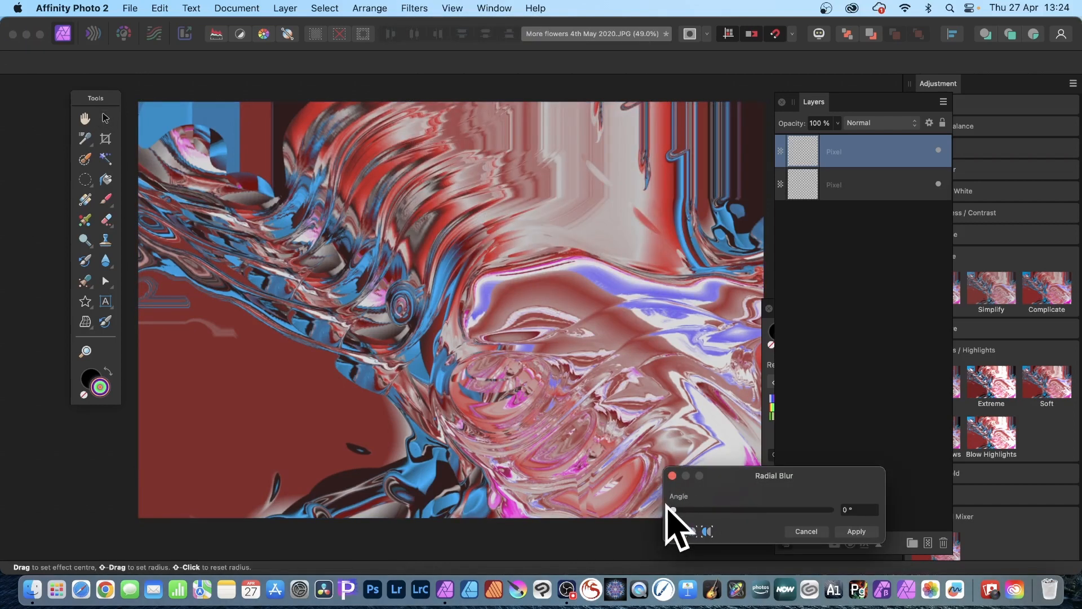
left_click_drag(674, 509, 679, 509)
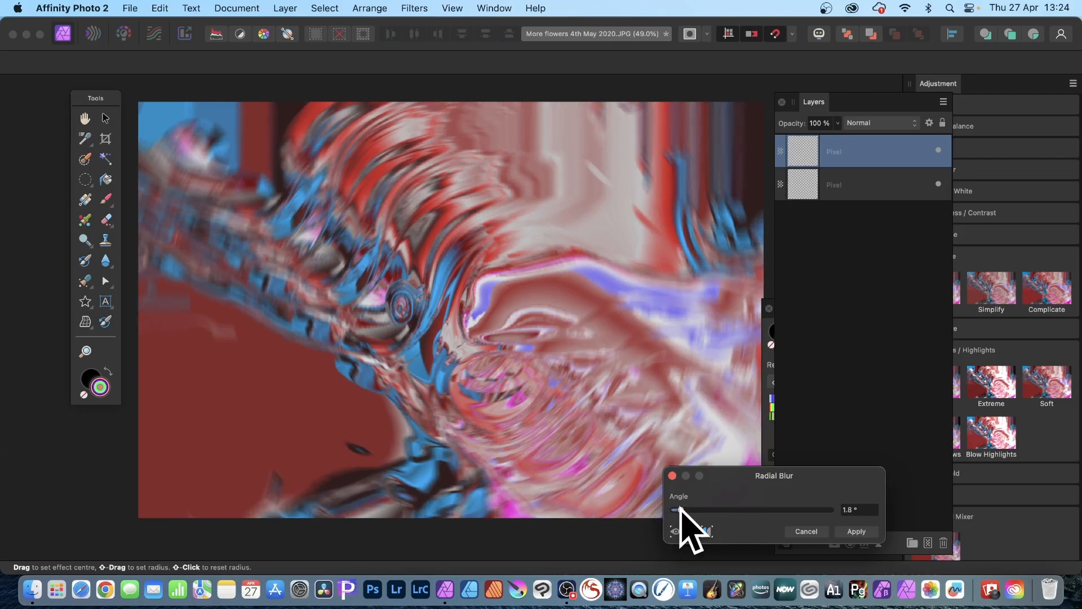
left_click(858, 533)
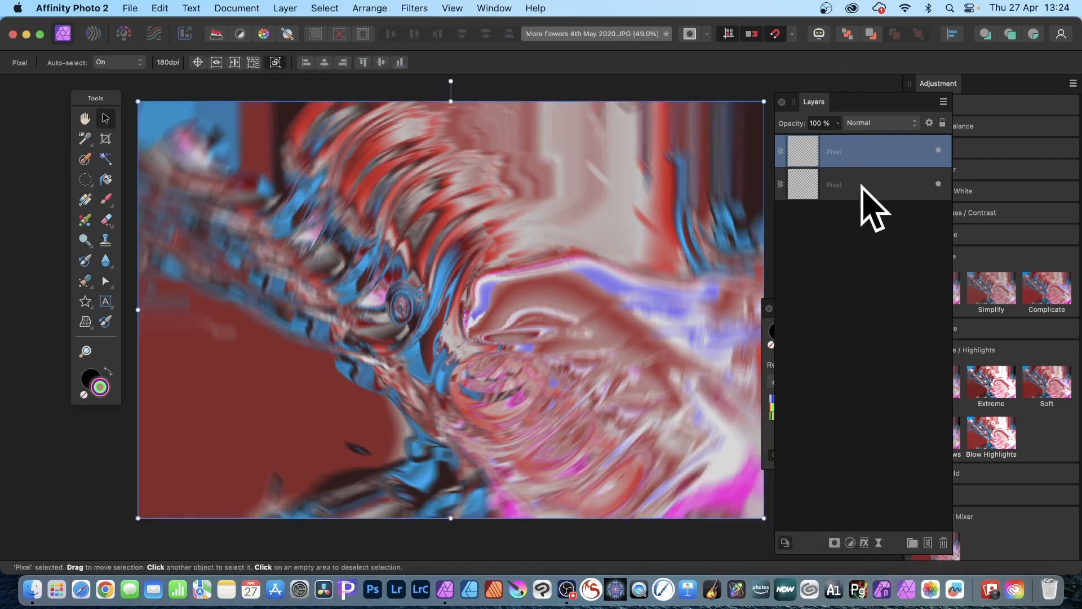
Displace the coloured layer using a map loaded from the layers beneath, at a strength of about 277.3 px.
left_click(414, 8)
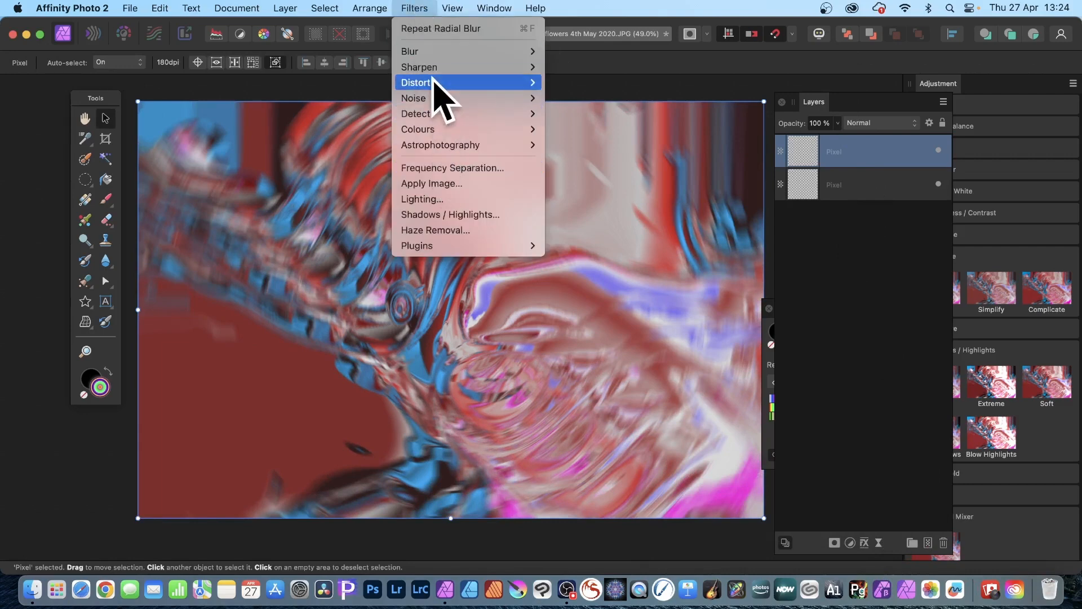
mouse_move(435, 82)
left_click(589, 255)
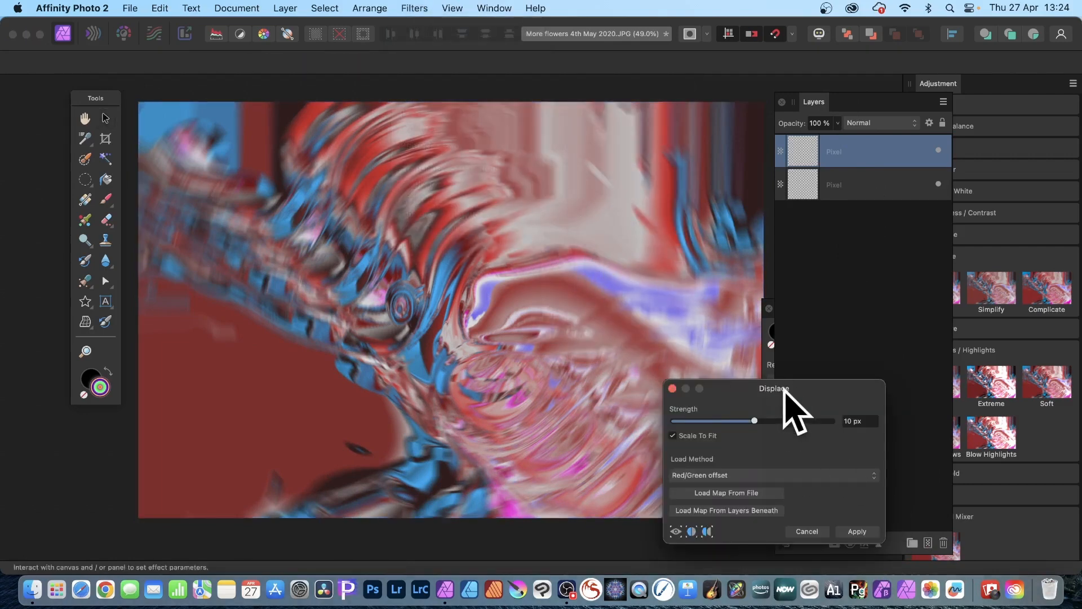
left_click_drag(785, 391, 533, 185)
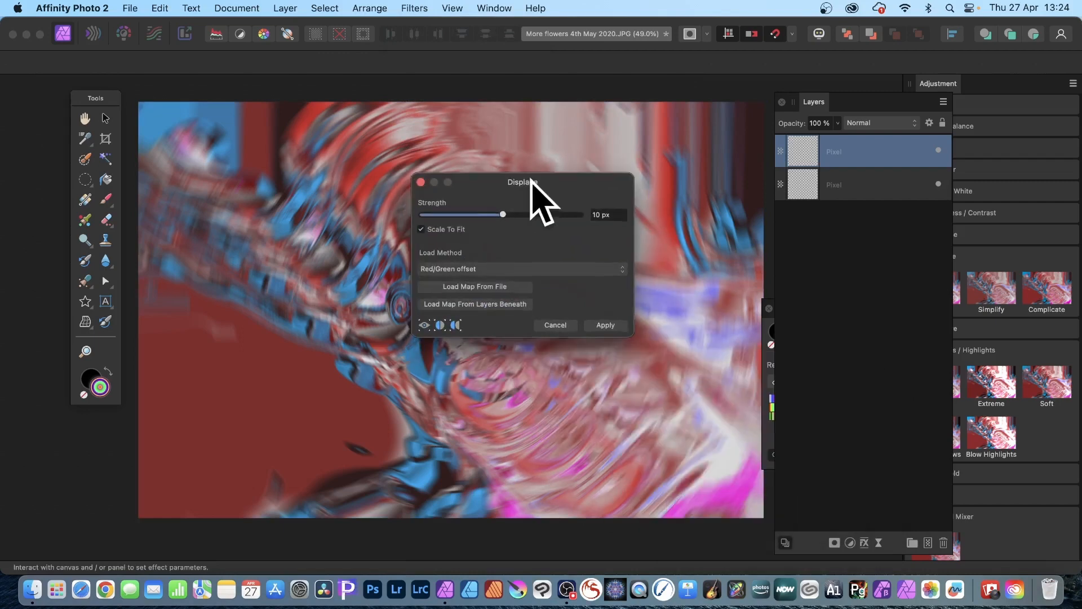
left_click(477, 303)
left_click_drag(506, 213, 550, 227)
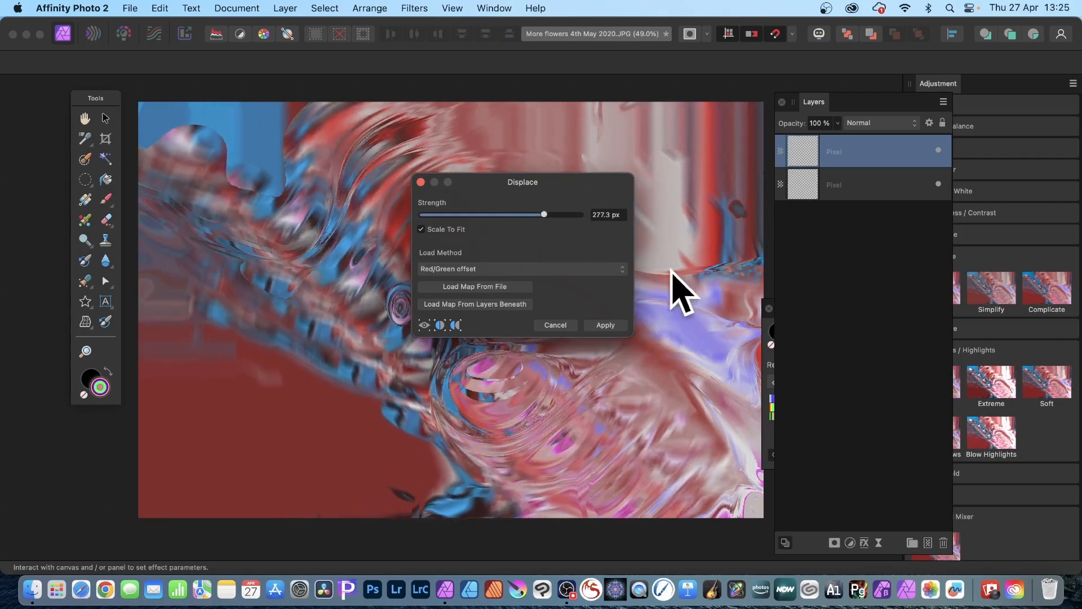
left_click(606, 325)
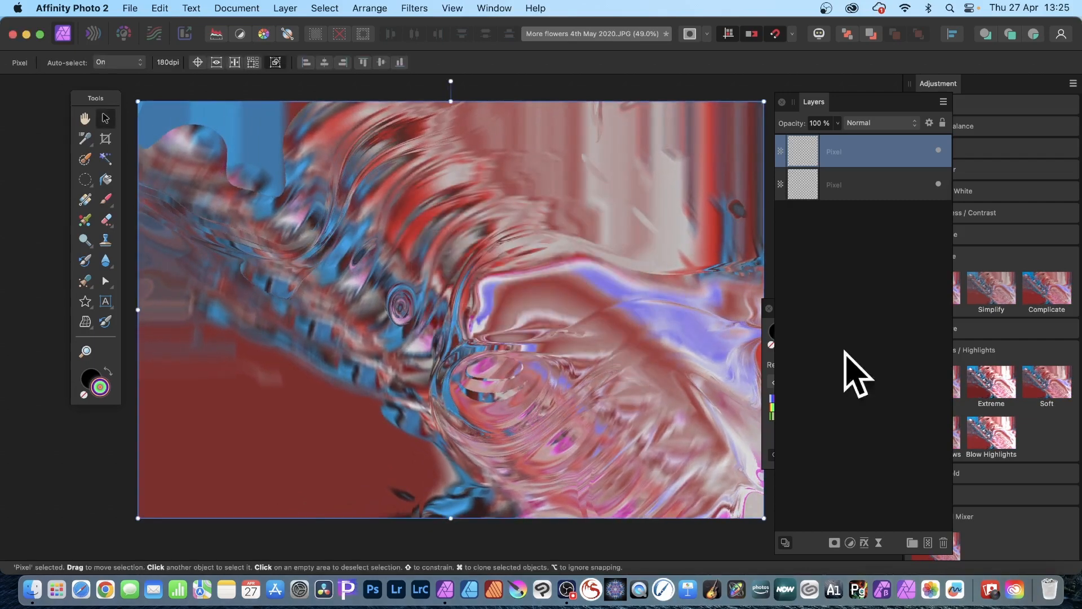
Close the floating Swatches panel and move the Layers panel clear of the adjustments list.
left_click_drag(815, 104, 860, 99)
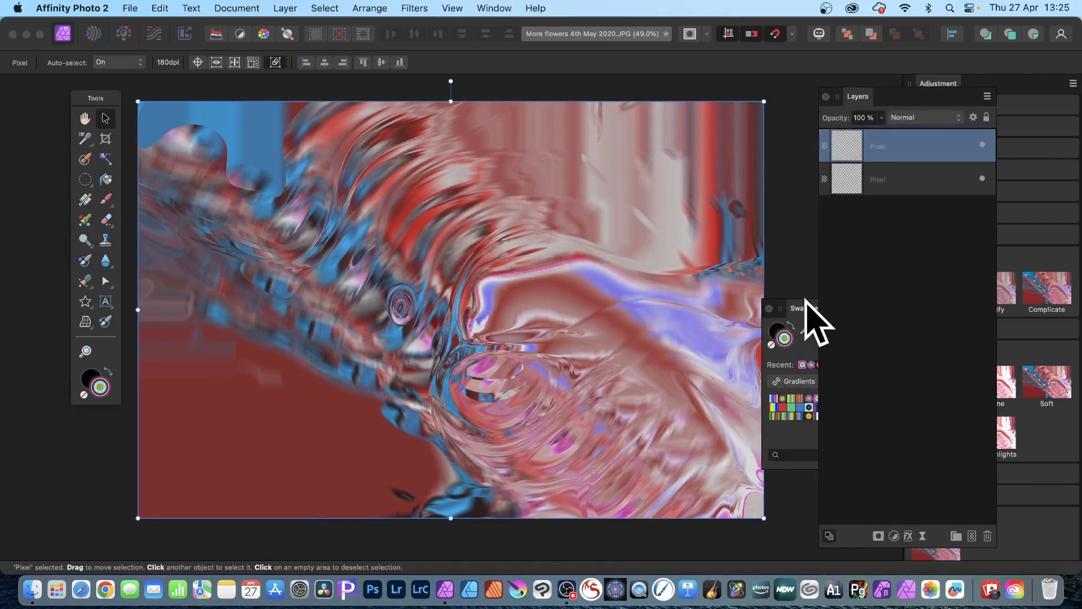
left_click(769, 309)
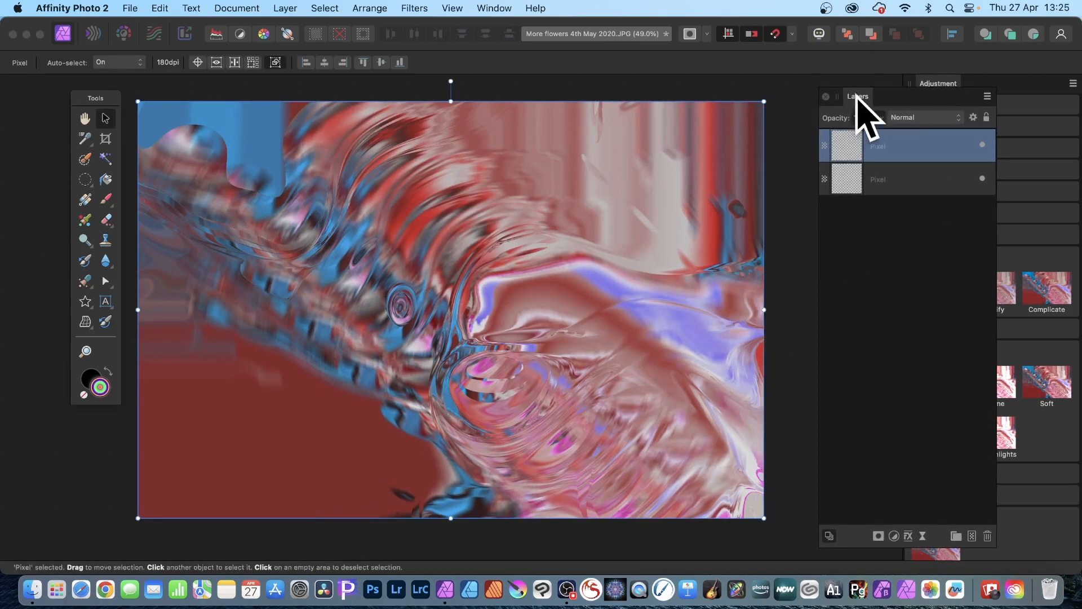
left_click_drag(858, 97, 721, 119)
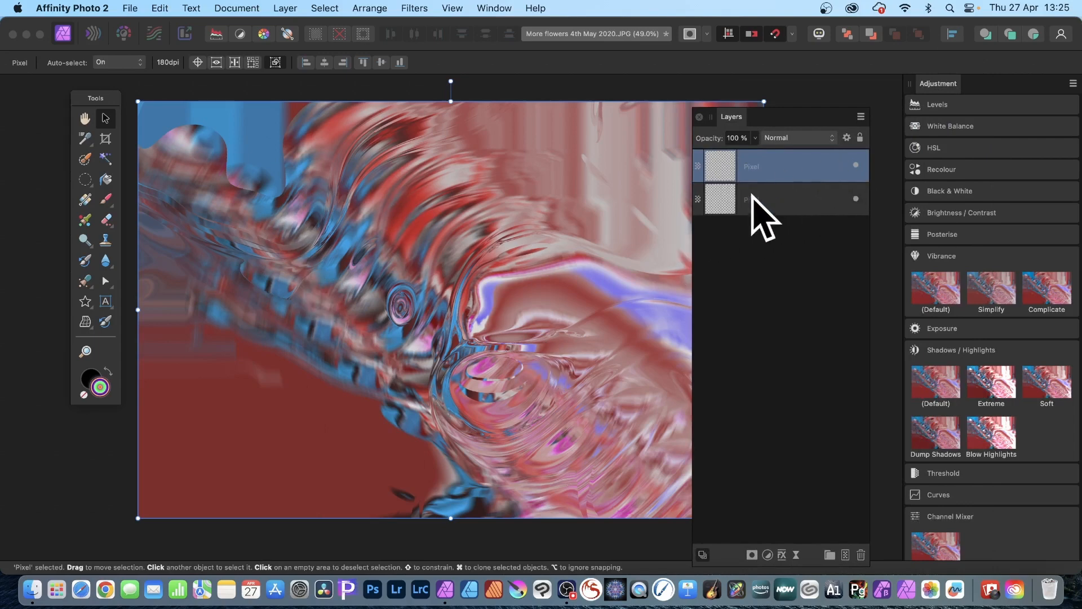
Hide the upper coloured layer and flip the lower grayscale layer horizontally.
left_click(857, 164)
left_click(792, 207)
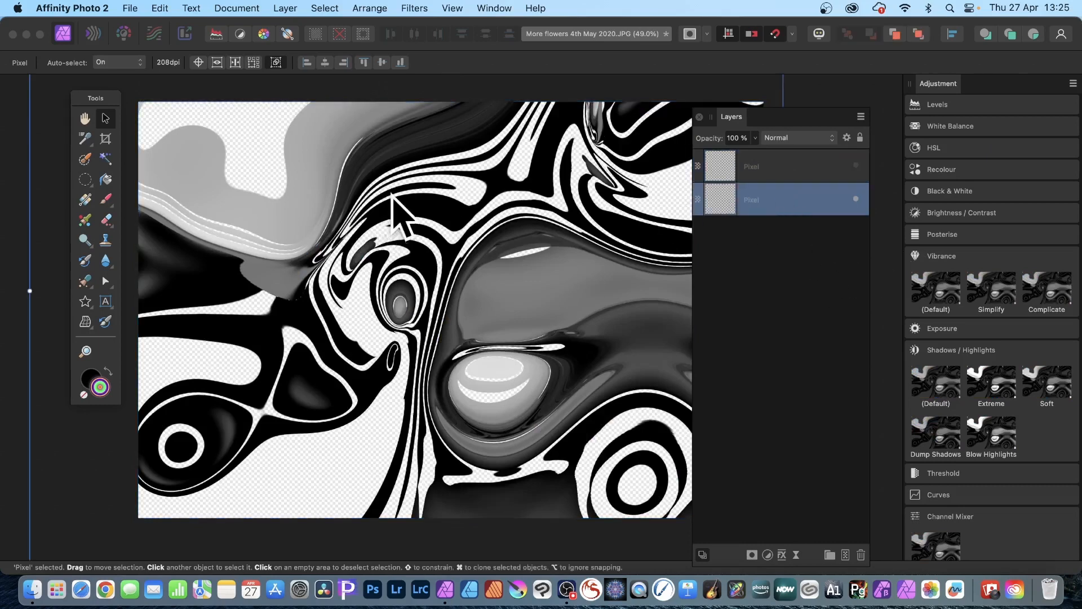
right_click(420, 198)
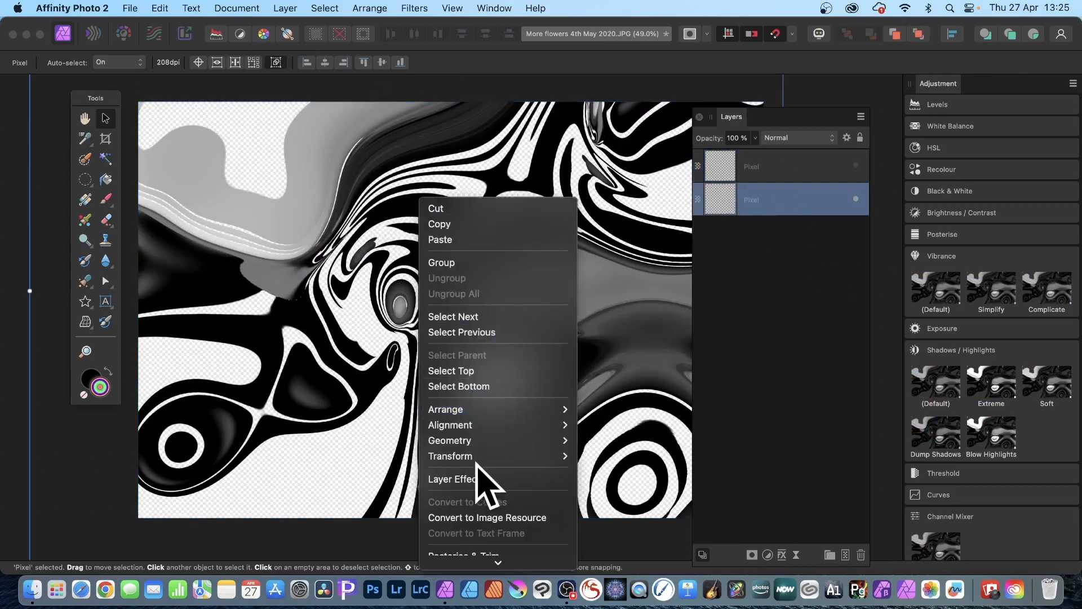
mouse_move(483, 458)
left_click(617, 495)
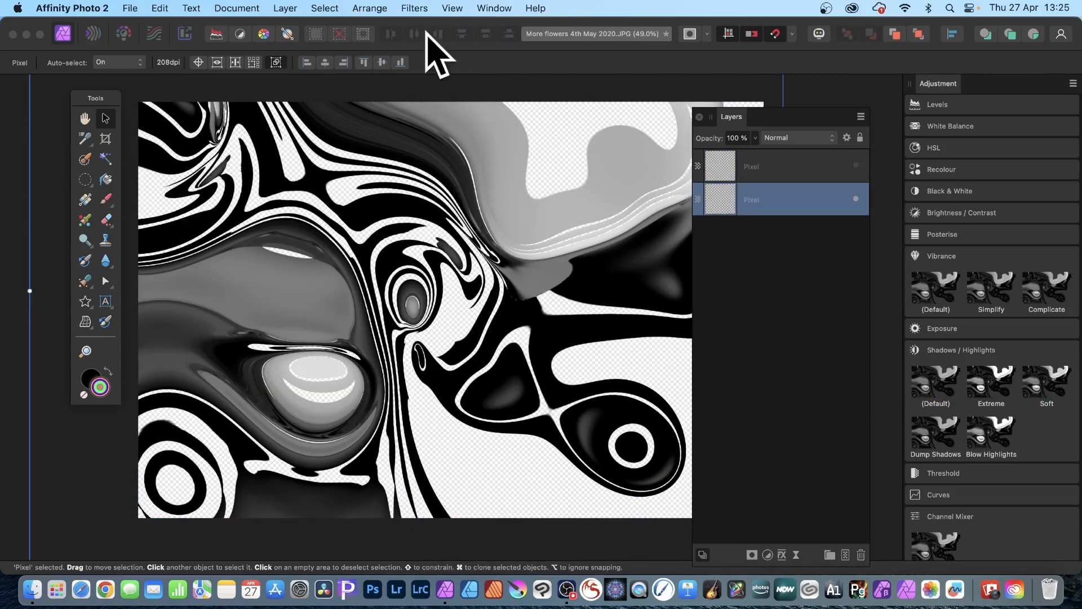
Apply a Gaussian Blur with a radius of about 8.2 px to the flipped grayscale layer.
left_click(416, 8)
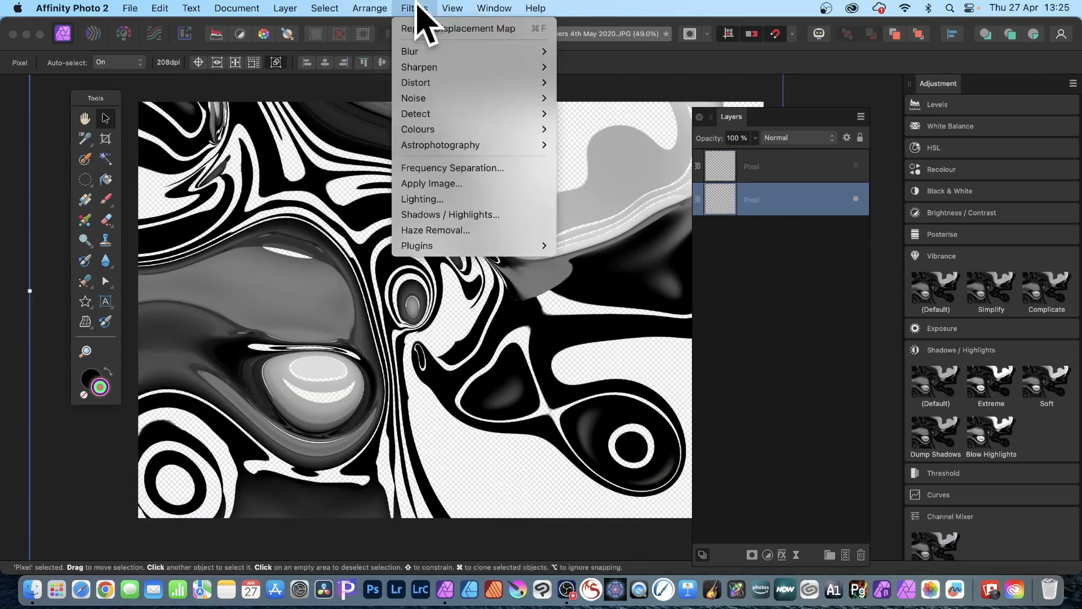
mouse_move(437, 52)
left_click(620, 67)
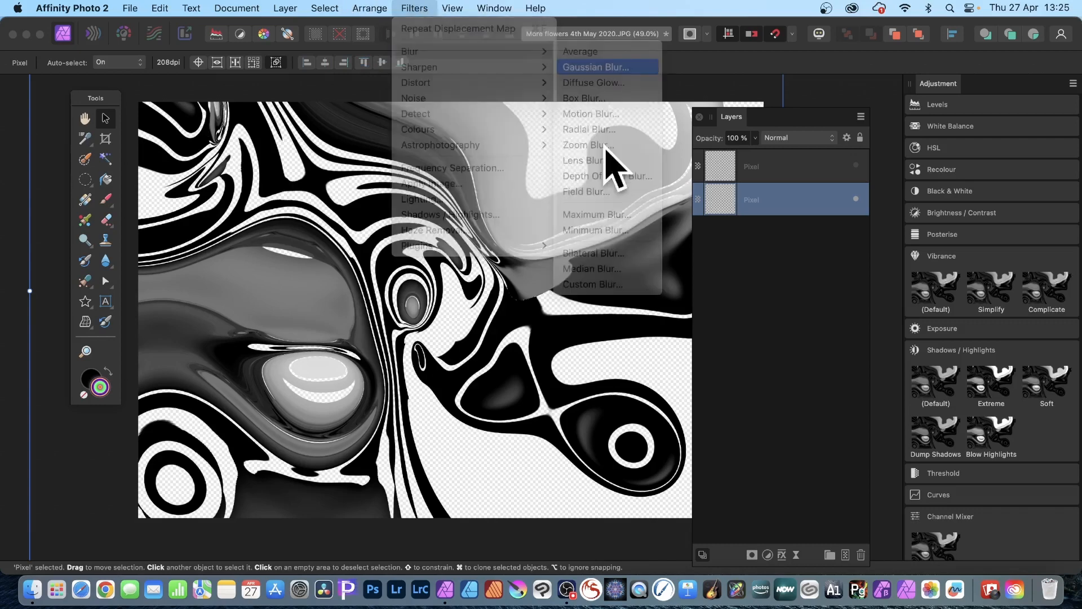
left_click_drag(705, 507, 736, 507)
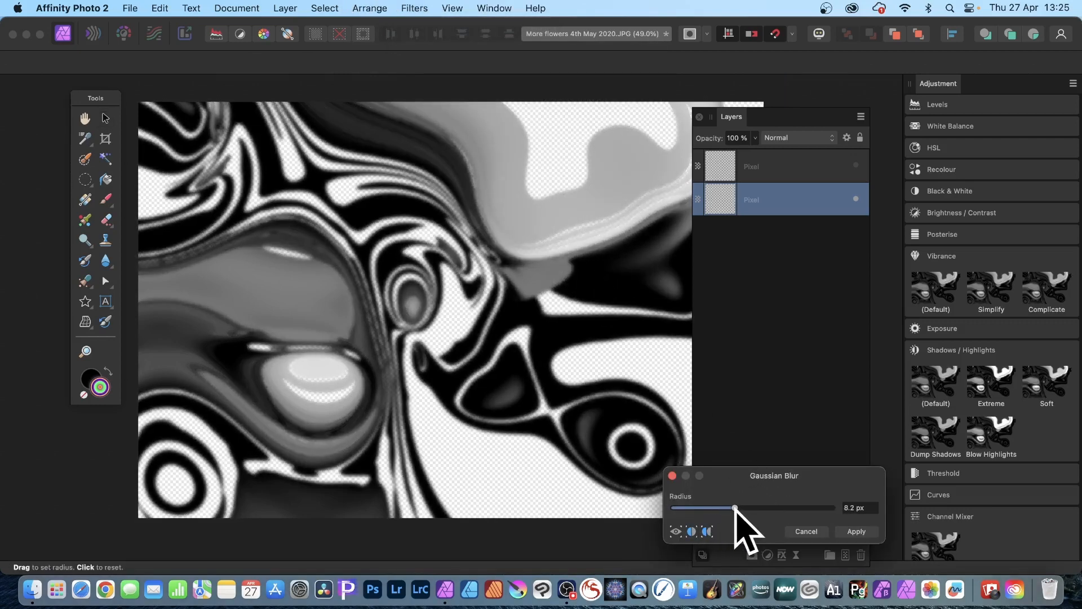
left_click(867, 531)
Show the coloured layer again and displace it with the map from the layers beneath at a strength of about 229.7 px.
left_click(775, 169)
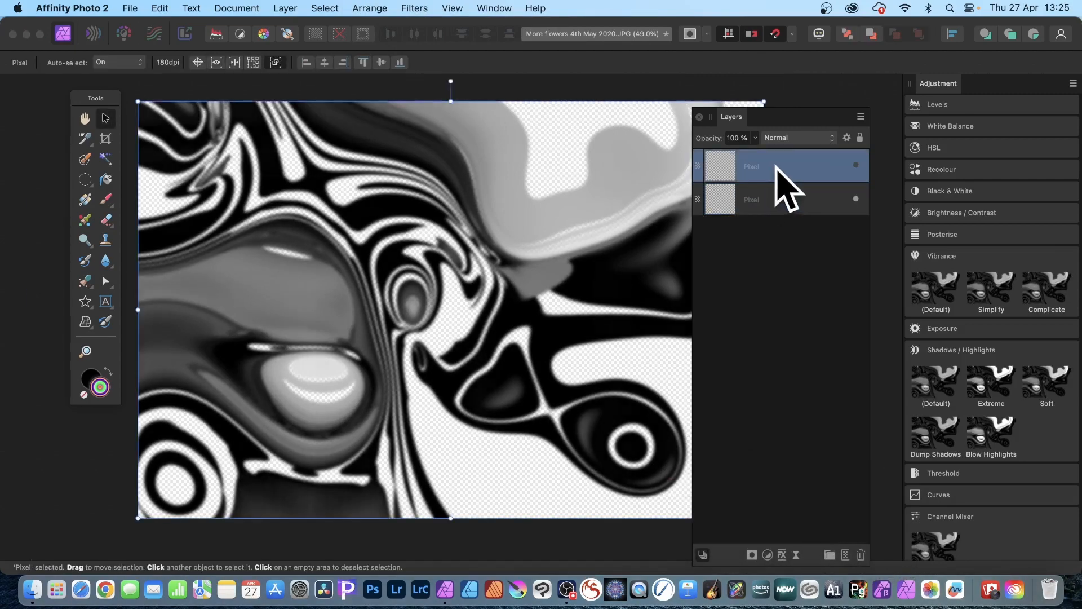
left_click(855, 165)
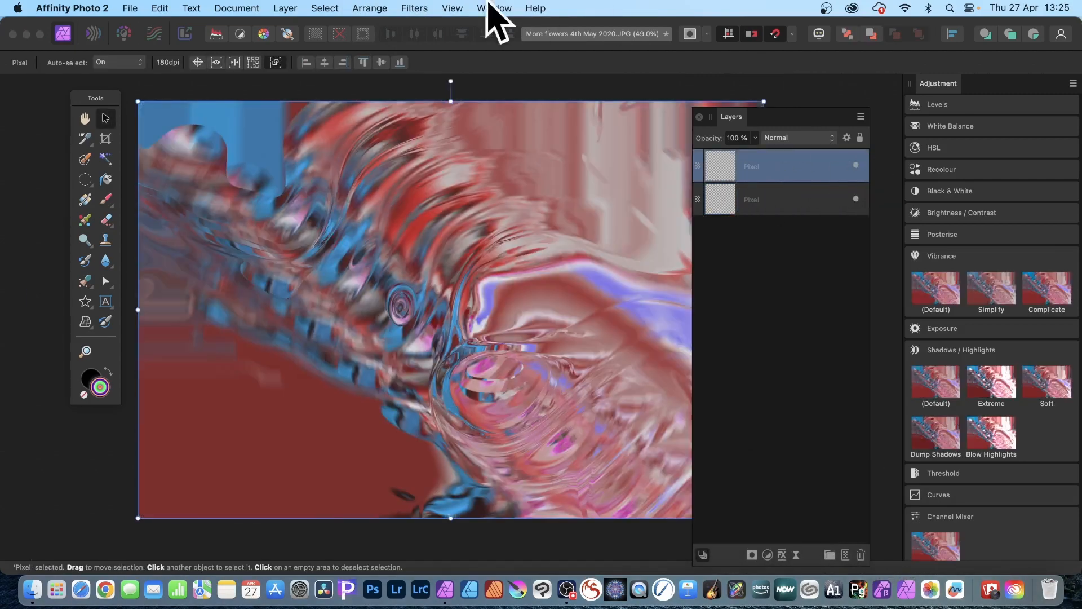
left_click(420, 8)
mouse_move(417, 83)
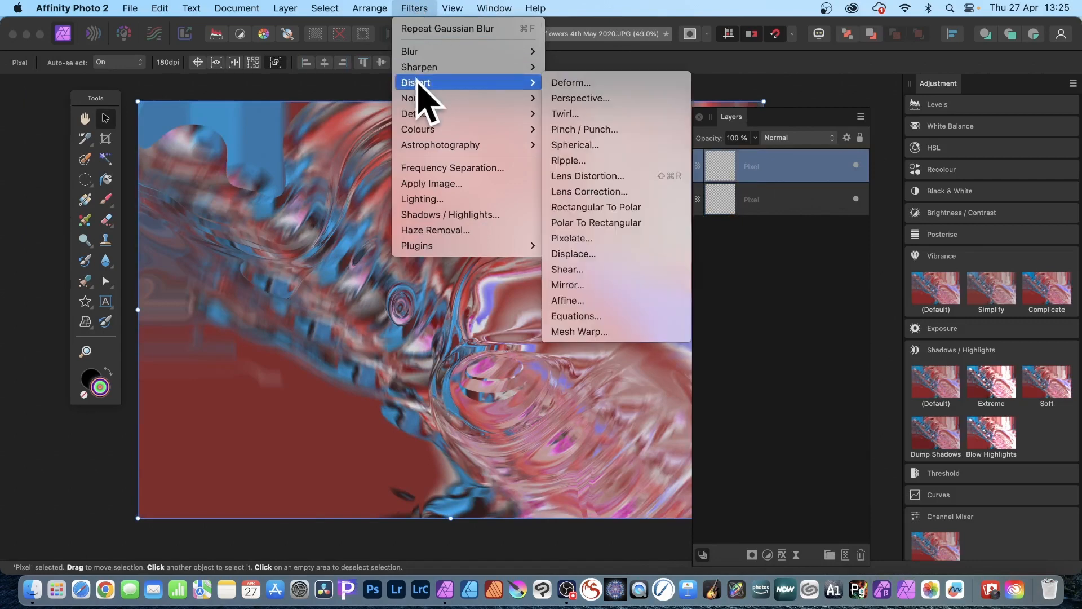
left_click(567, 255)
left_click_drag(786, 389, 530, 180)
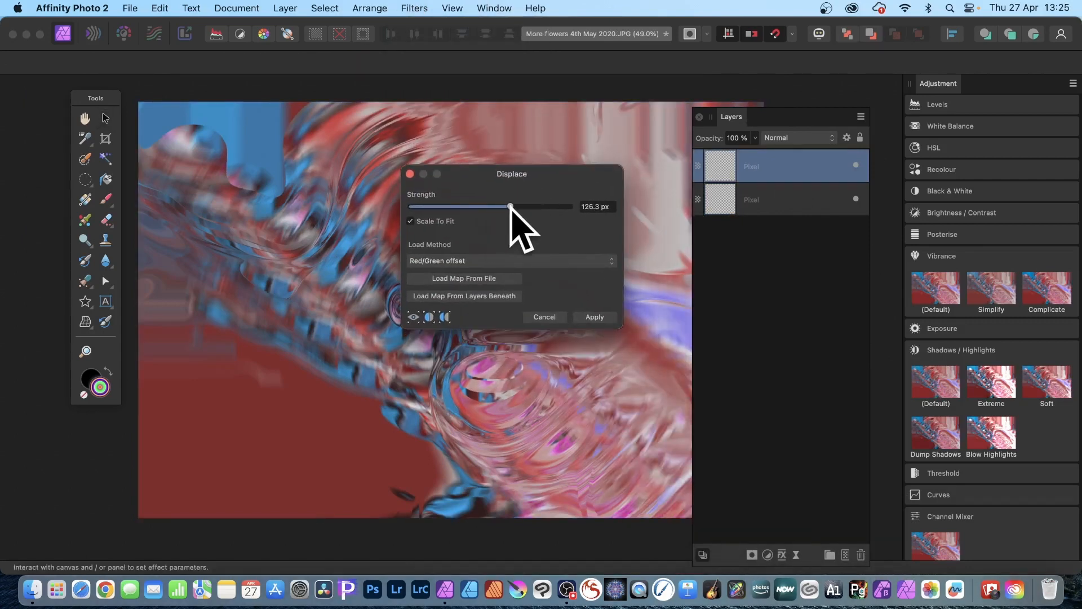
left_click(462, 295)
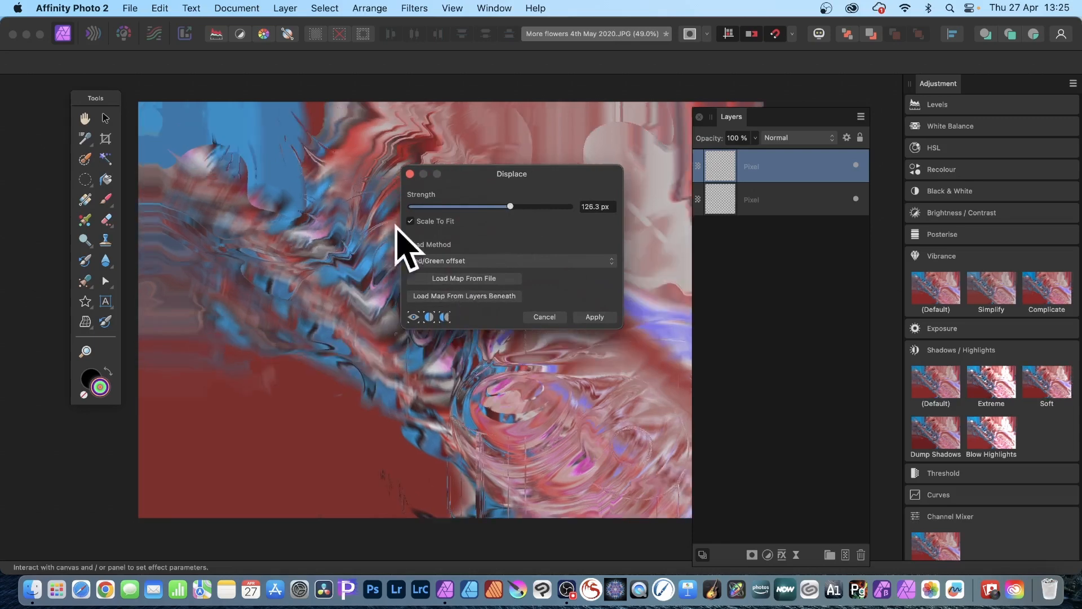
left_click_drag(510, 206, 658, 140)
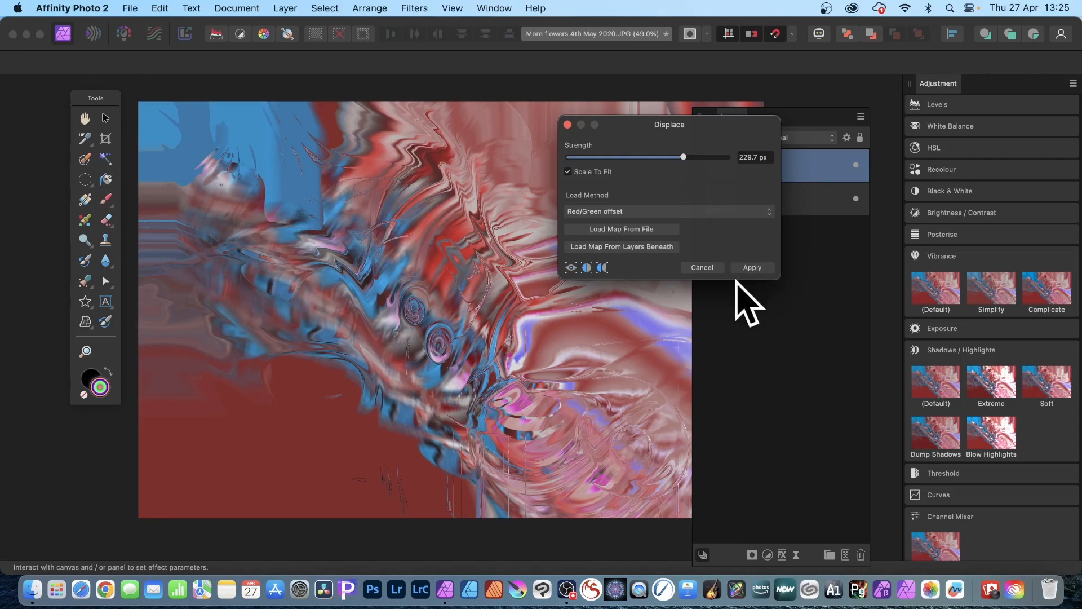
left_click(753, 267)
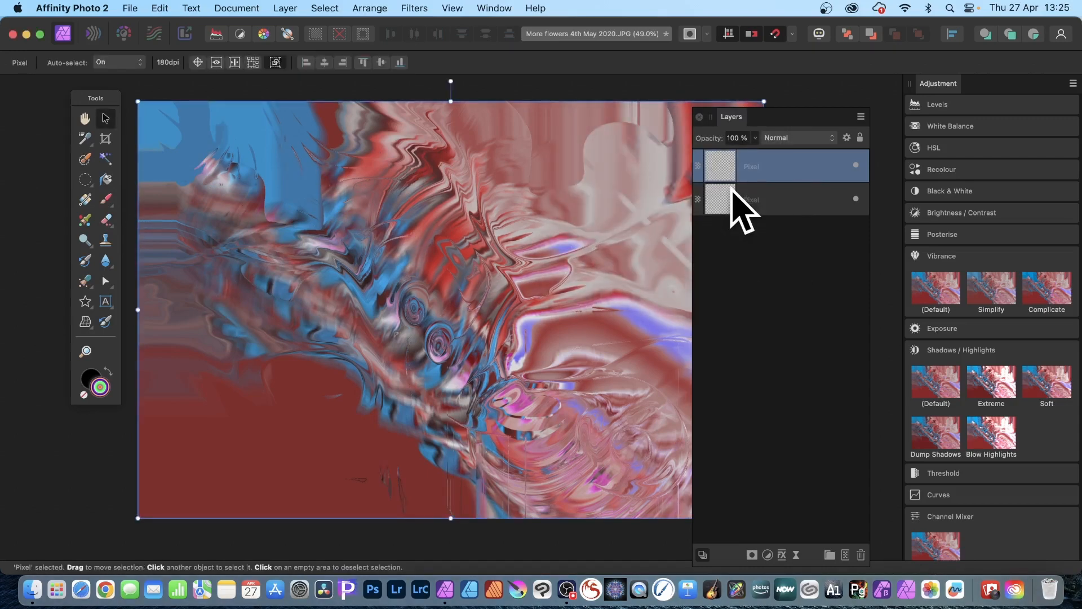
Start Apply Image on the coloured layer and use the current layer as the source.
left_click(416, 8)
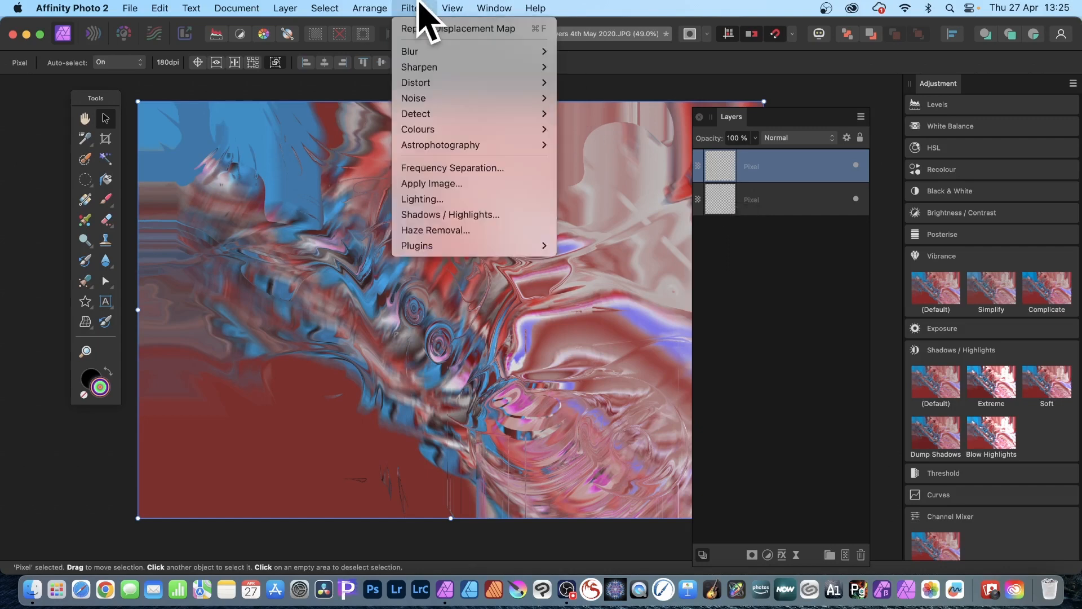
left_click(423, 186)
left_click_drag(774, 152, 577, 97)
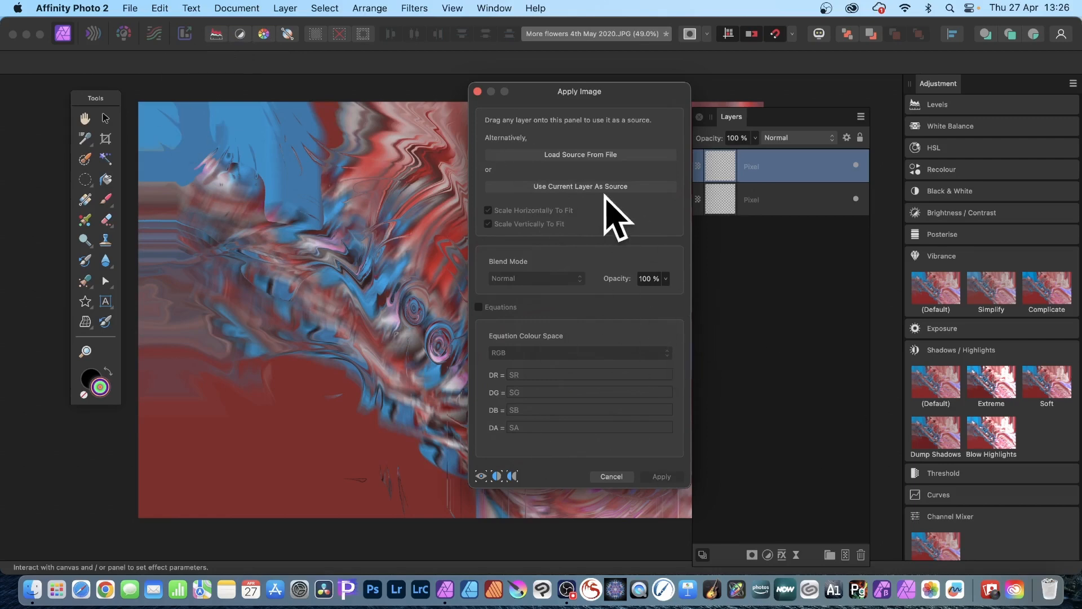
left_click(548, 186)
Try the Darken, Multiply and Saturation blend modes in Apply Image on the coloured layer.
left_click(550, 280)
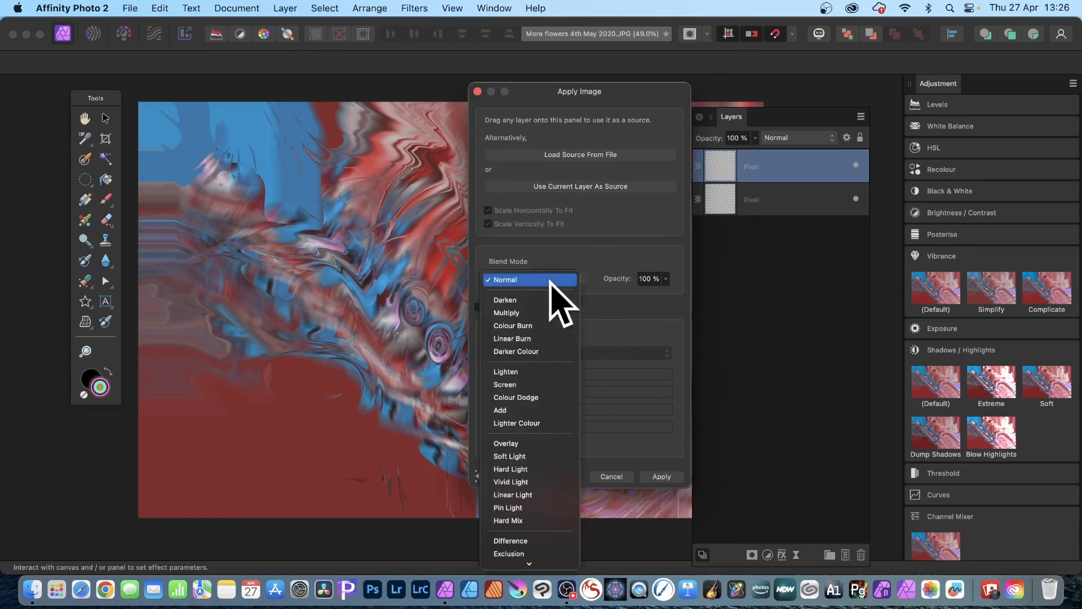
left_click(539, 302)
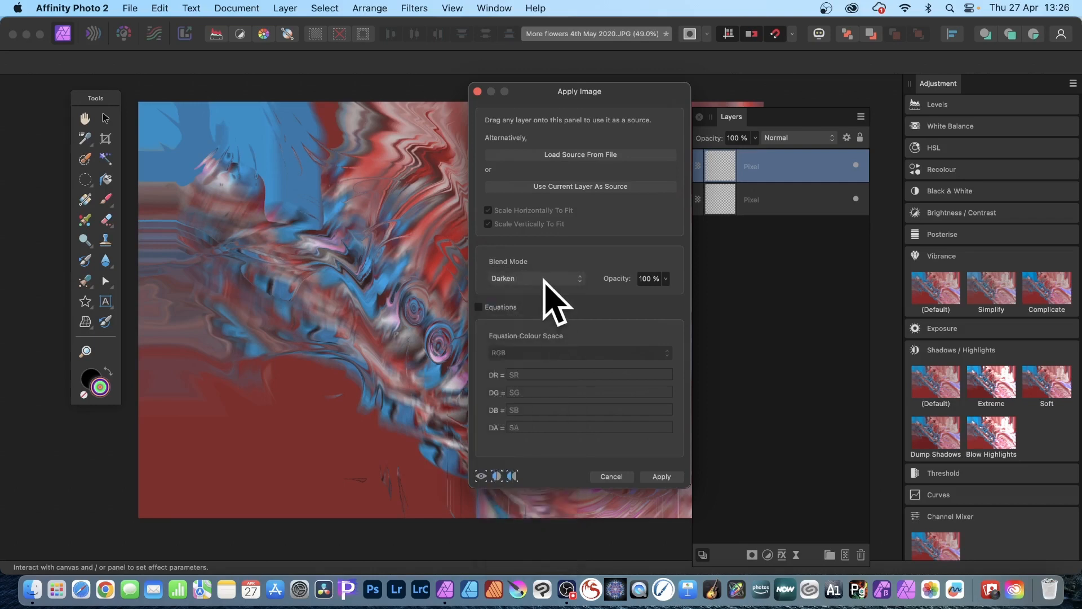
left_click(543, 280)
left_click(534, 296)
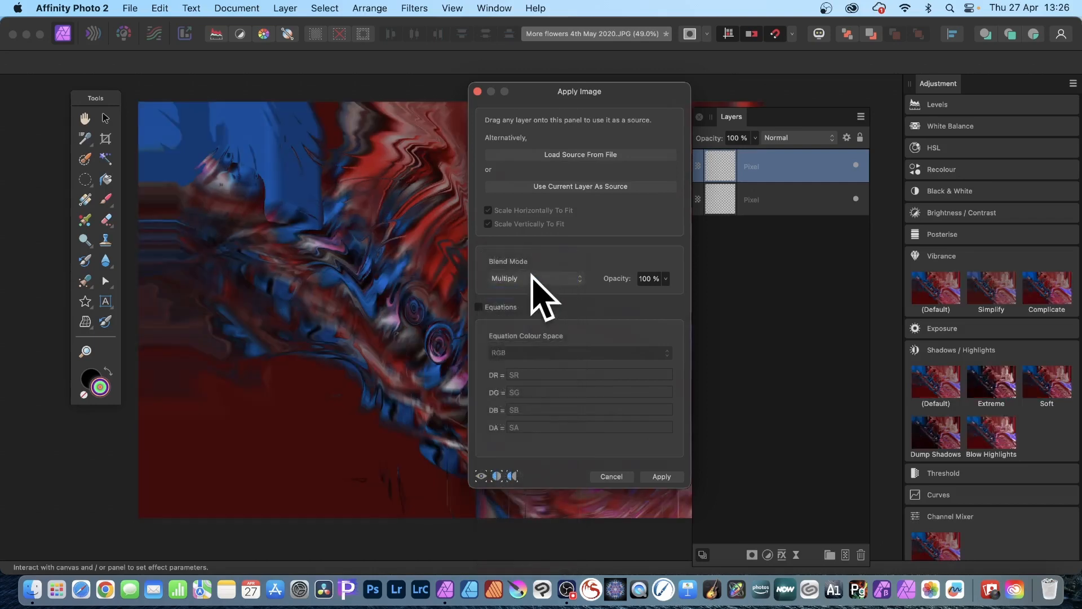
left_click_drag(589, 93, 689, 95)
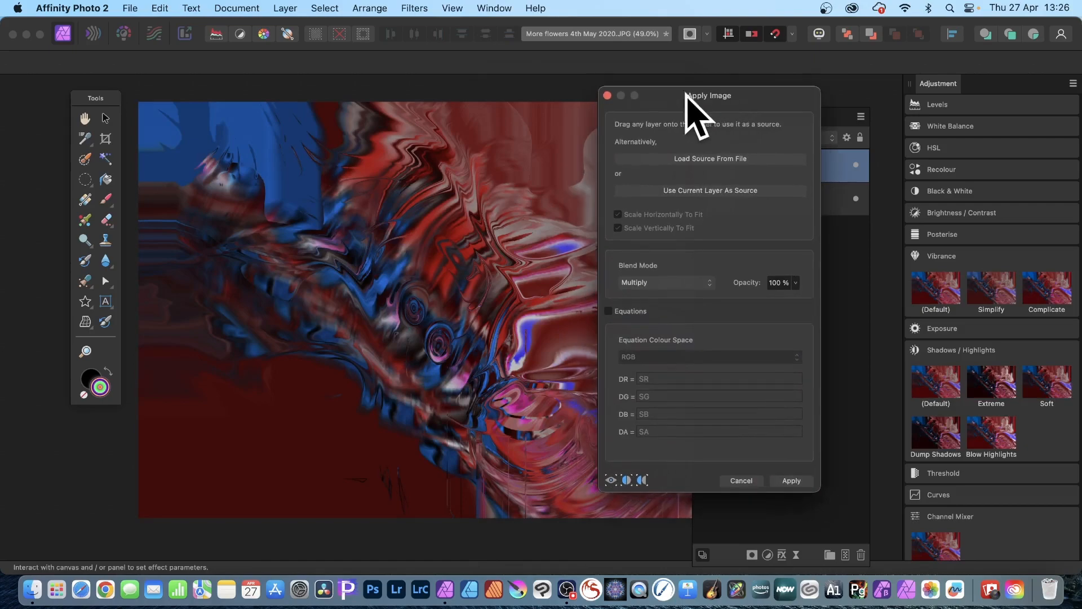
left_click(670, 284)
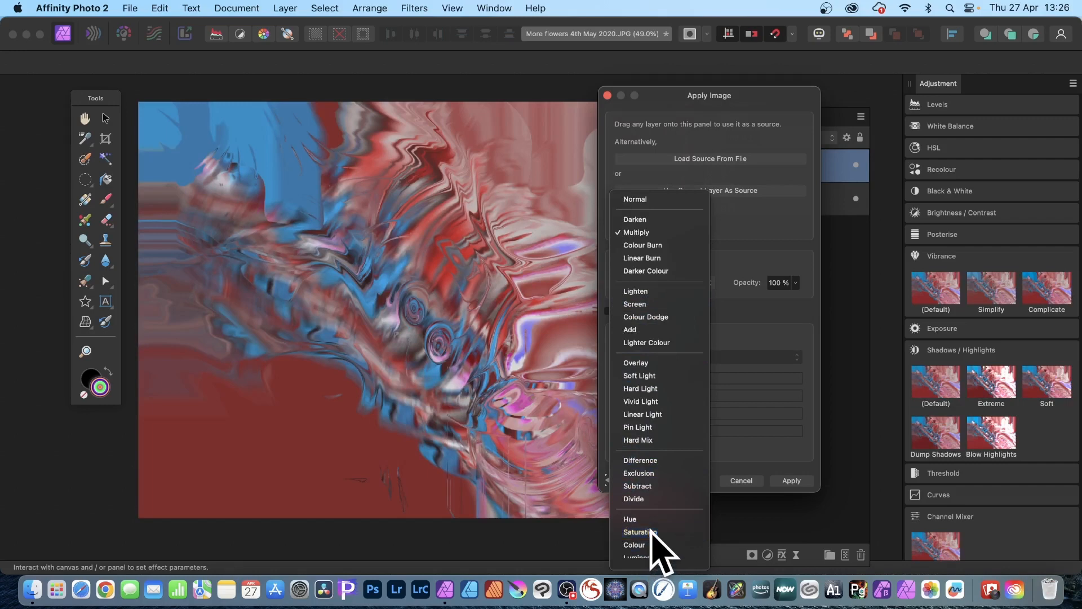
left_click(642, 531)
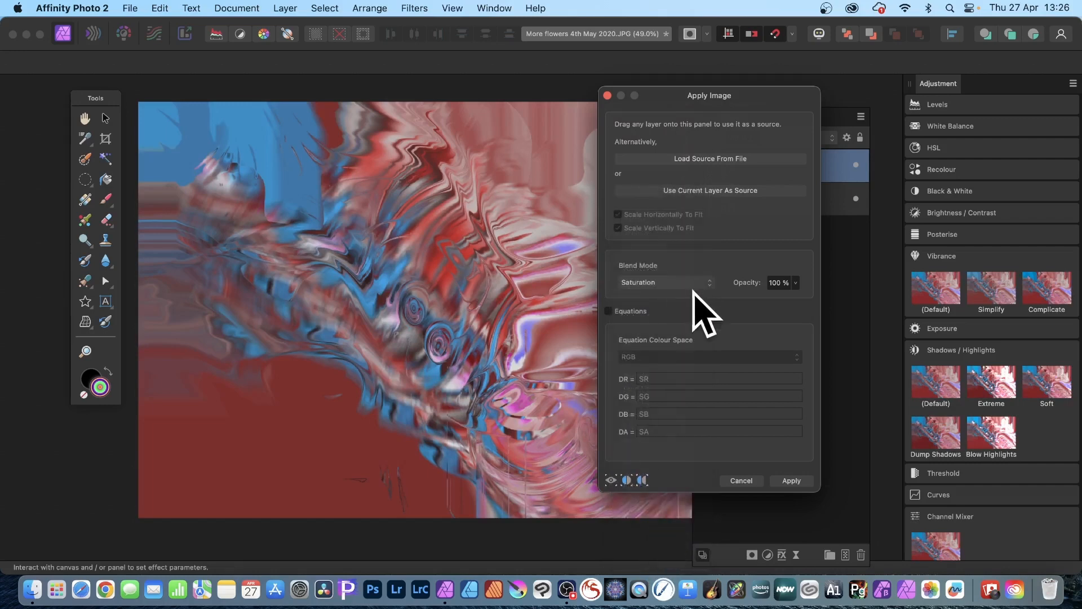
Apply the image with the Vivid Light blend mode and the RGB equations DR = SR*0.7 and DG = SG*1.4.
left_click(643, 283)
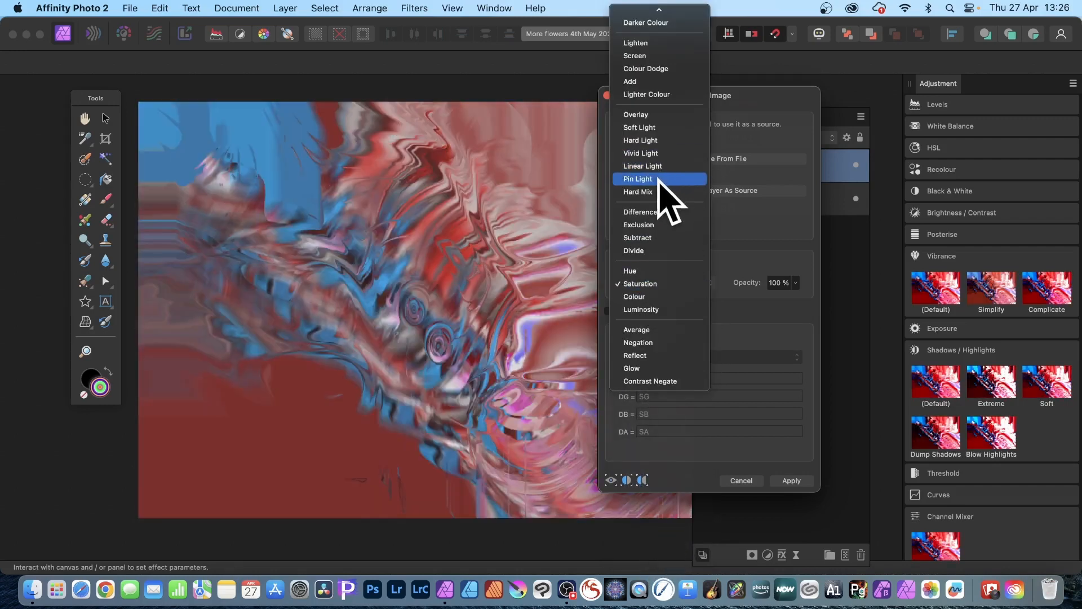
left_click(642, 153)
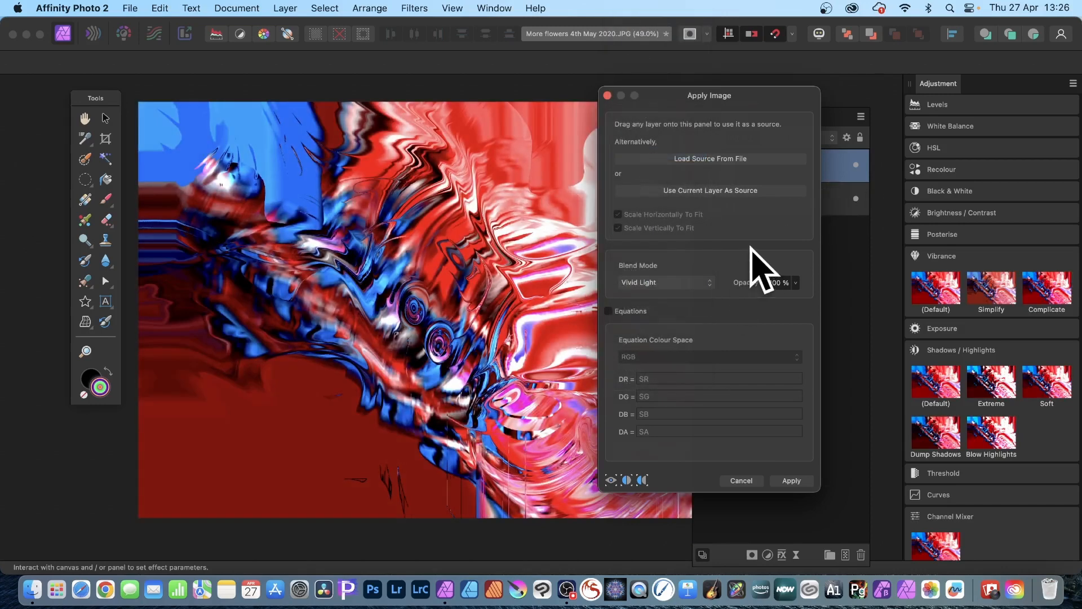
left_click(609, 311)
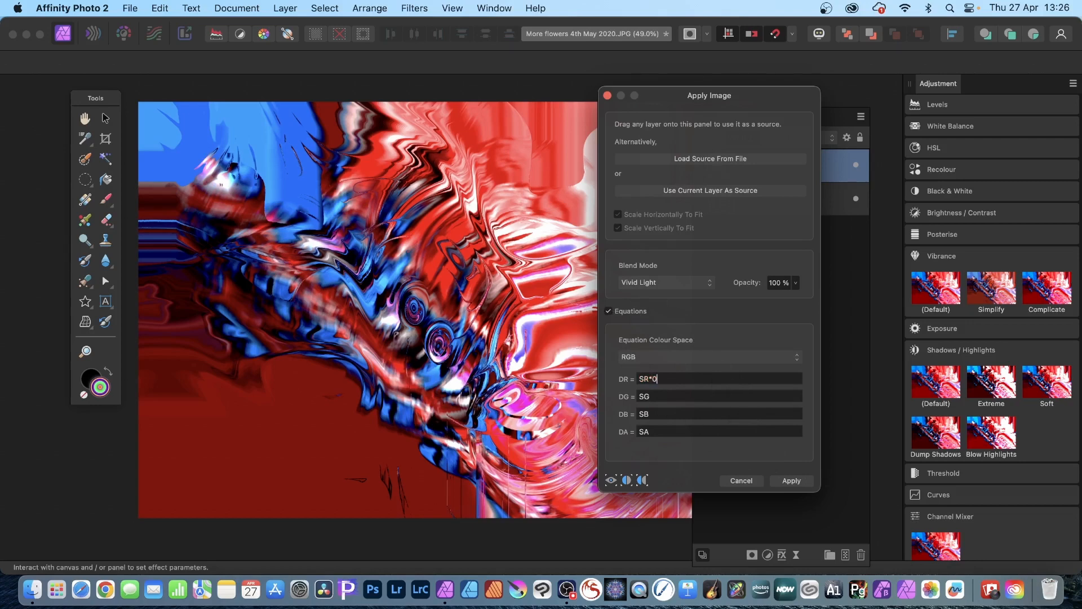
type(".7")
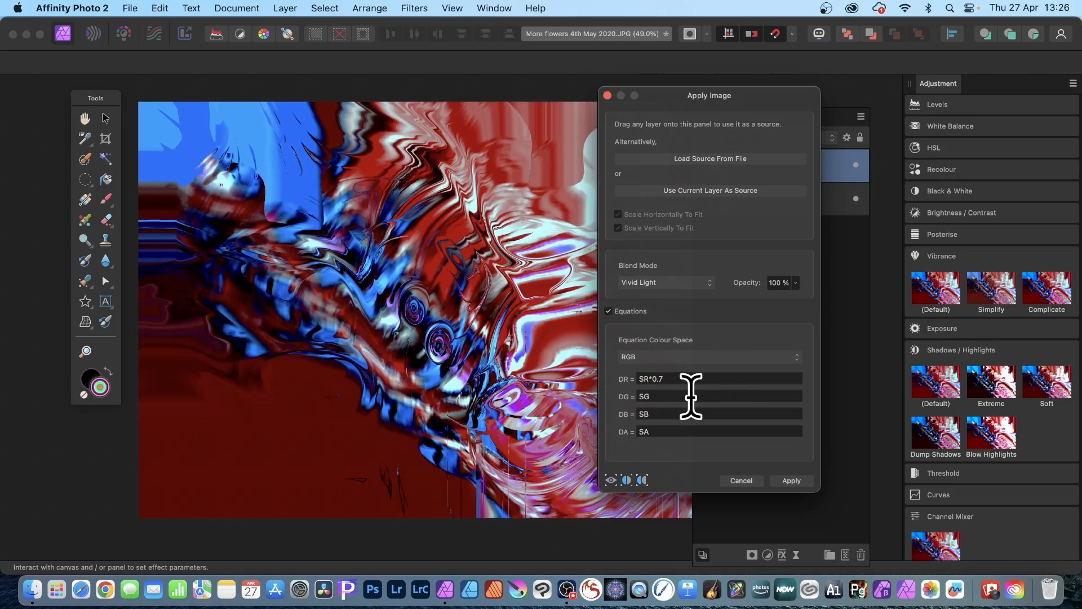
type("*1")
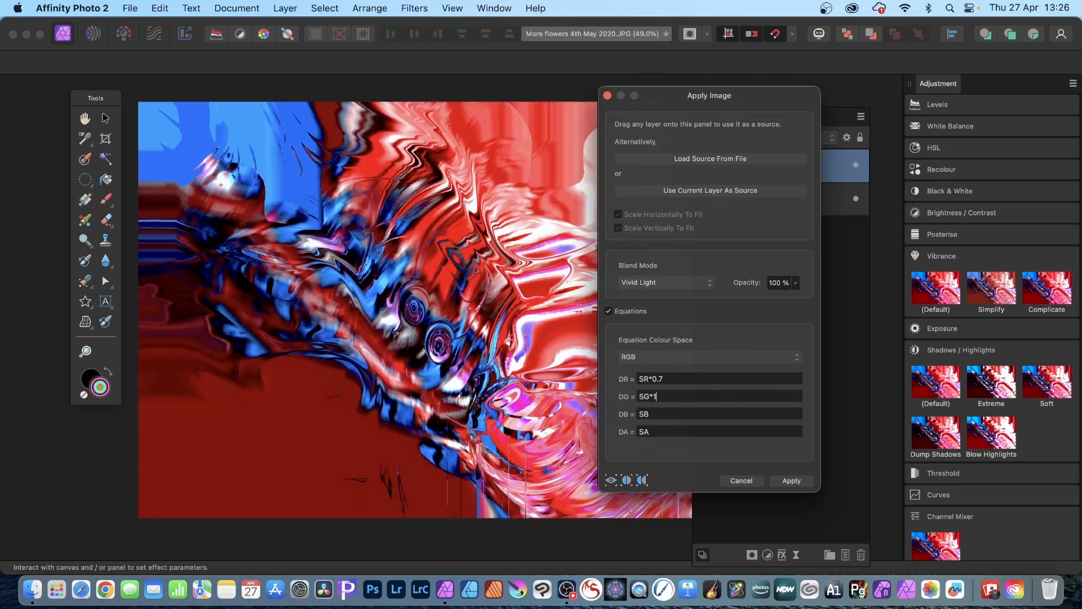
type(".4")
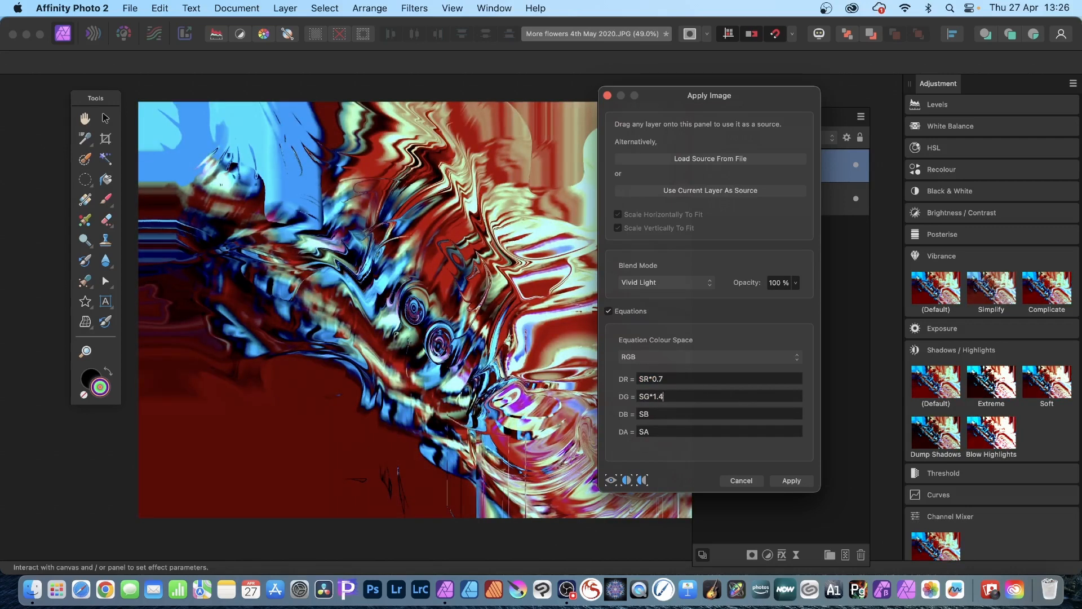
left_click(804, 479)
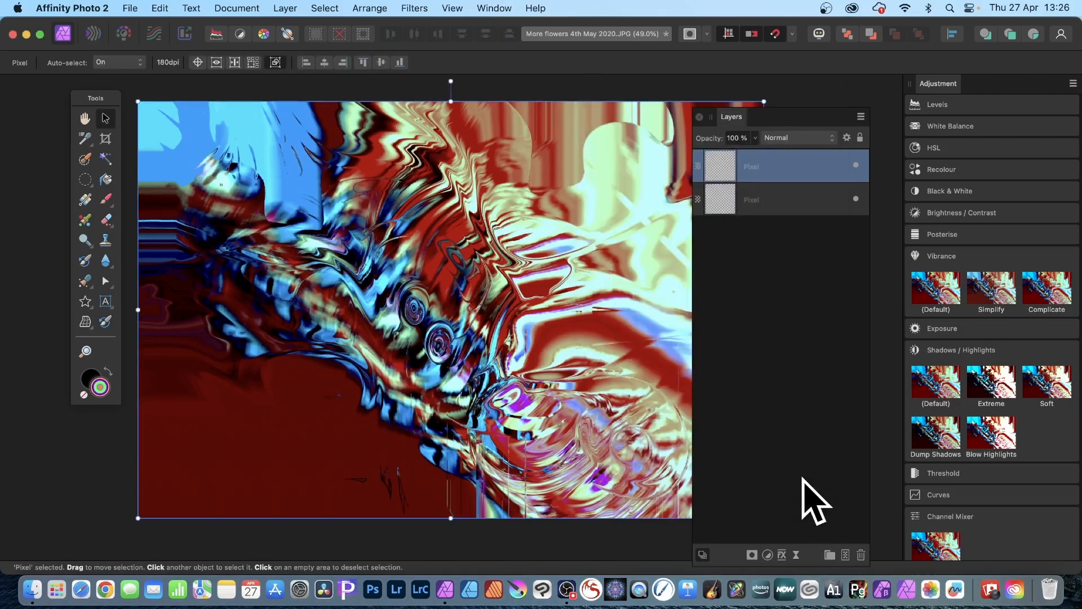
Try repeating Apply Image on the coloured layer and undo the repeat.
left_click(414, 9)
left_click(412, 30)
key("super+z")
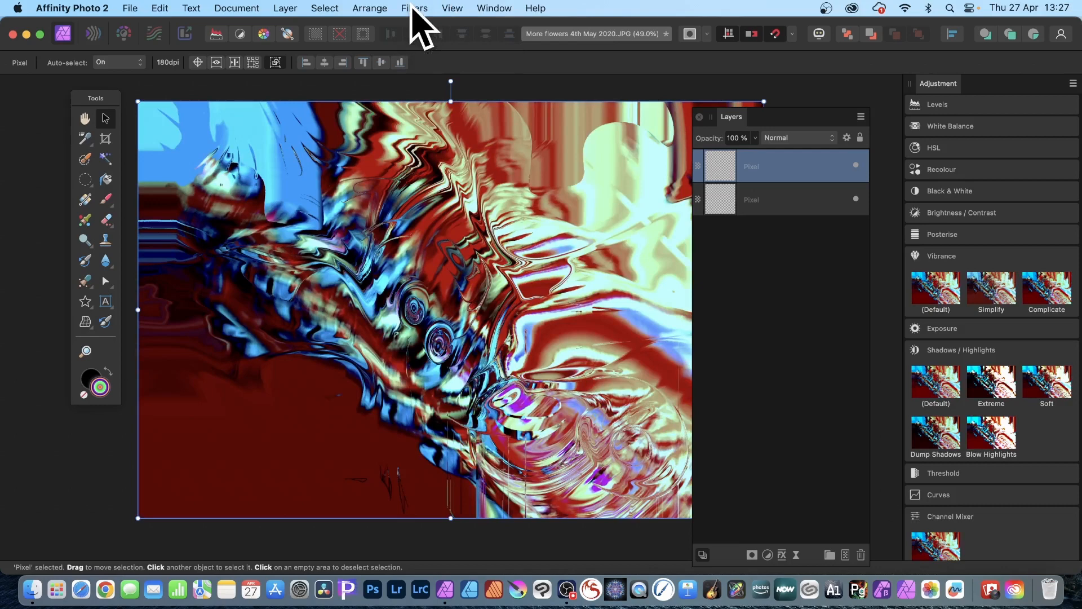
Displace the coloured layer with the map from the layers beneath at a strength of about 126.1 px.
left_click(415, 8)
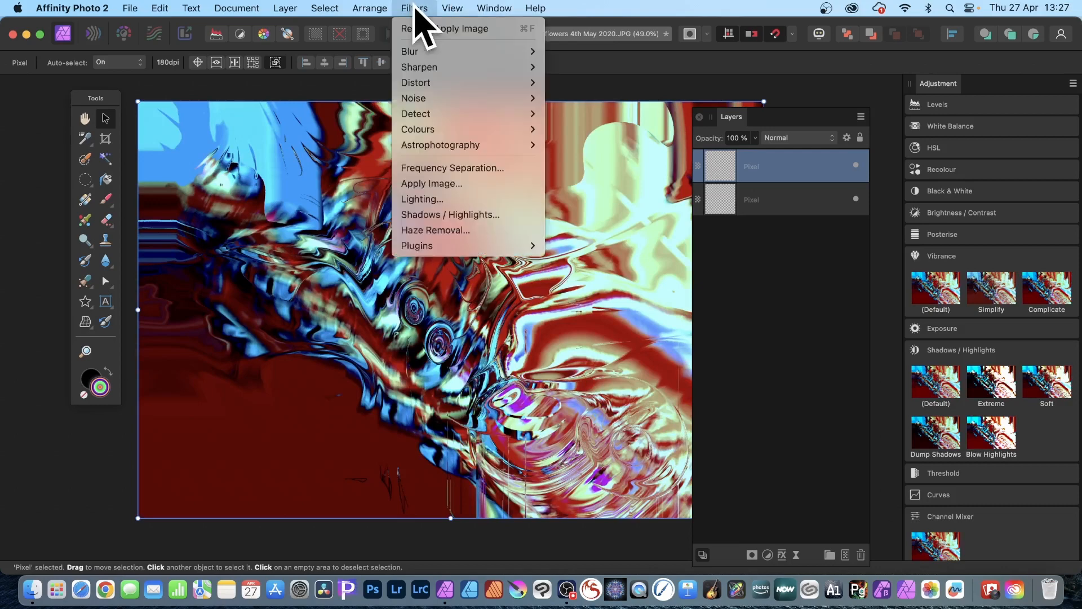
mouse_move(432, 85)
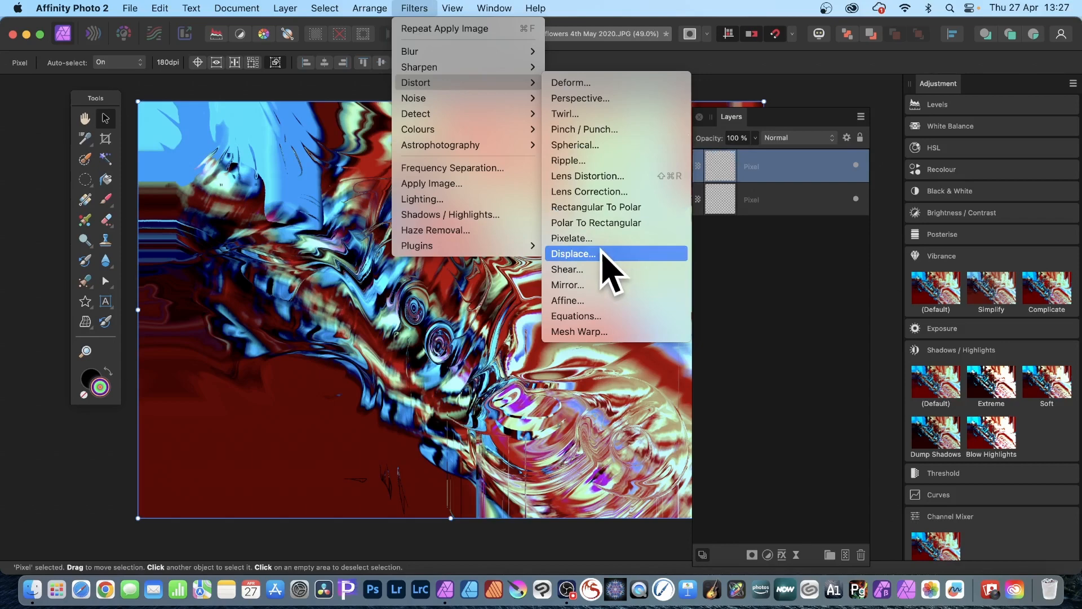
left_click(583, 252)
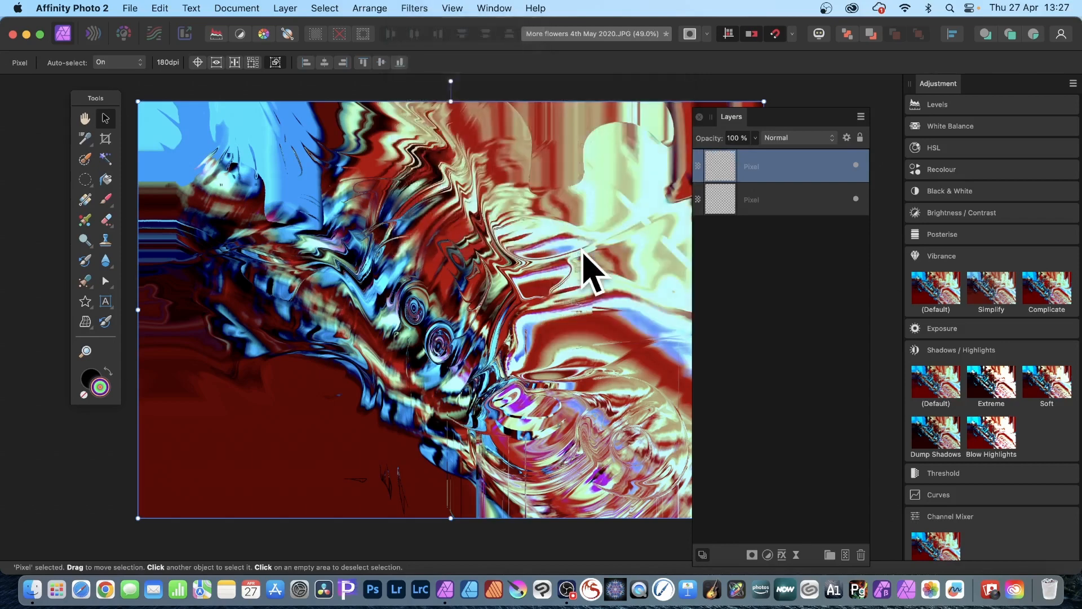
left_click_drag(758, 381, 529, 194)
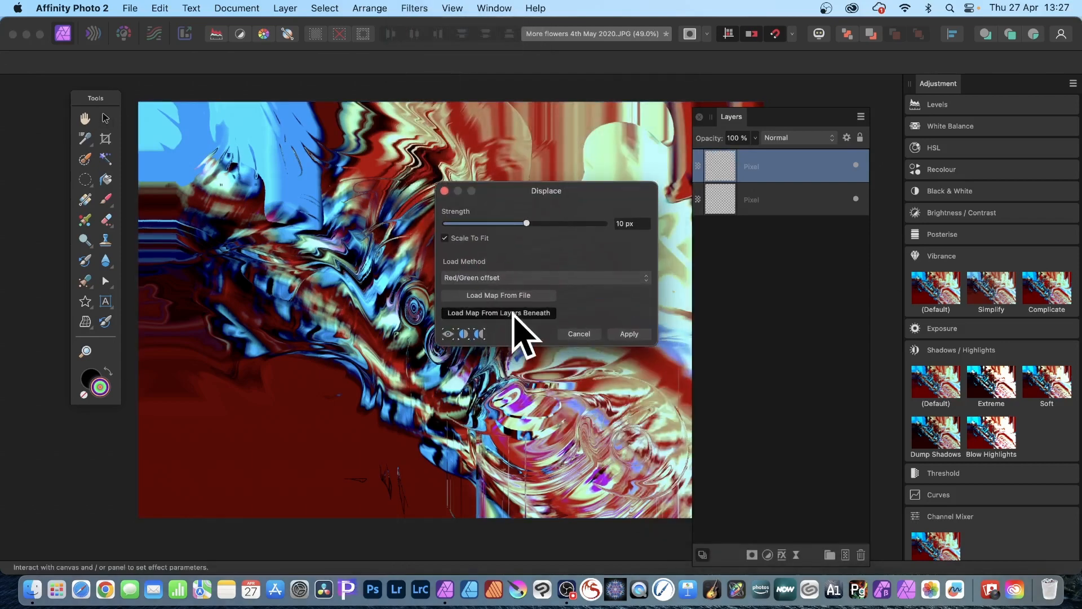
left_click(513, 313)
left_click(535, 223)
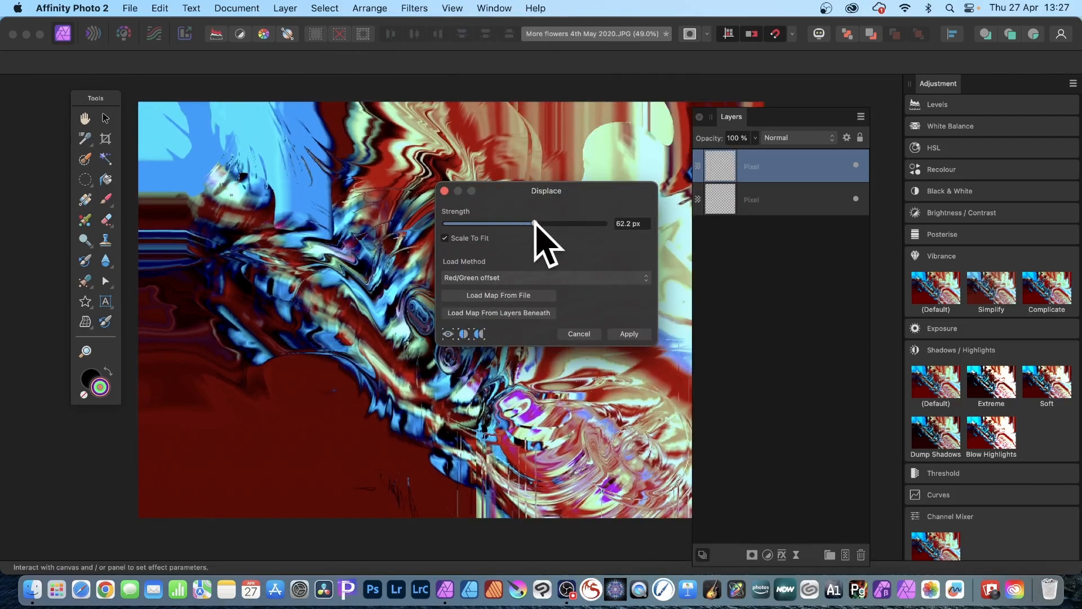
left_click_drag(534, 223, 544, 223)
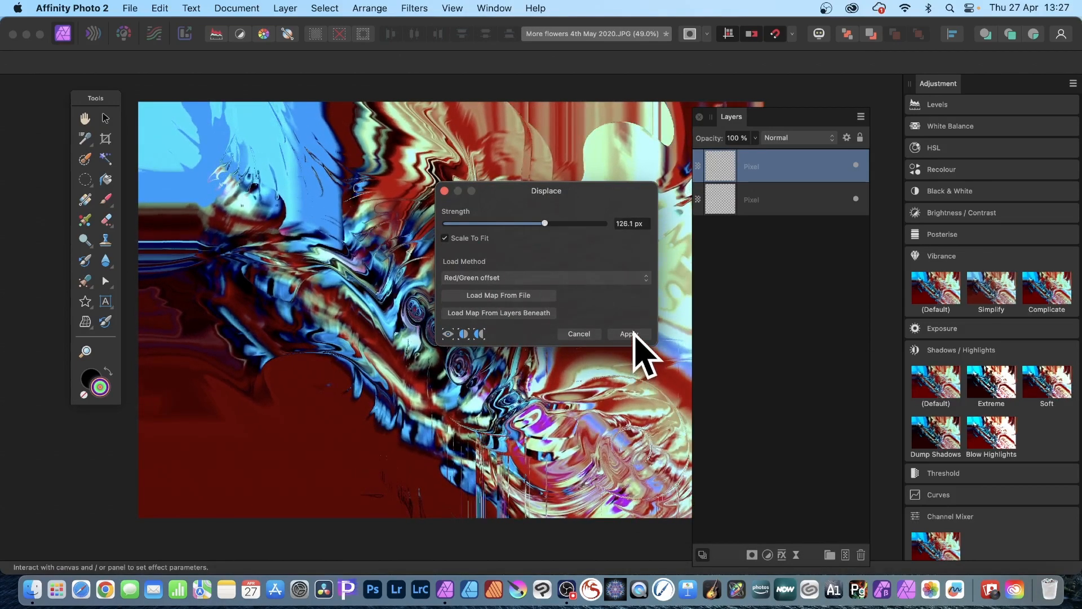
left_click(628, 335)
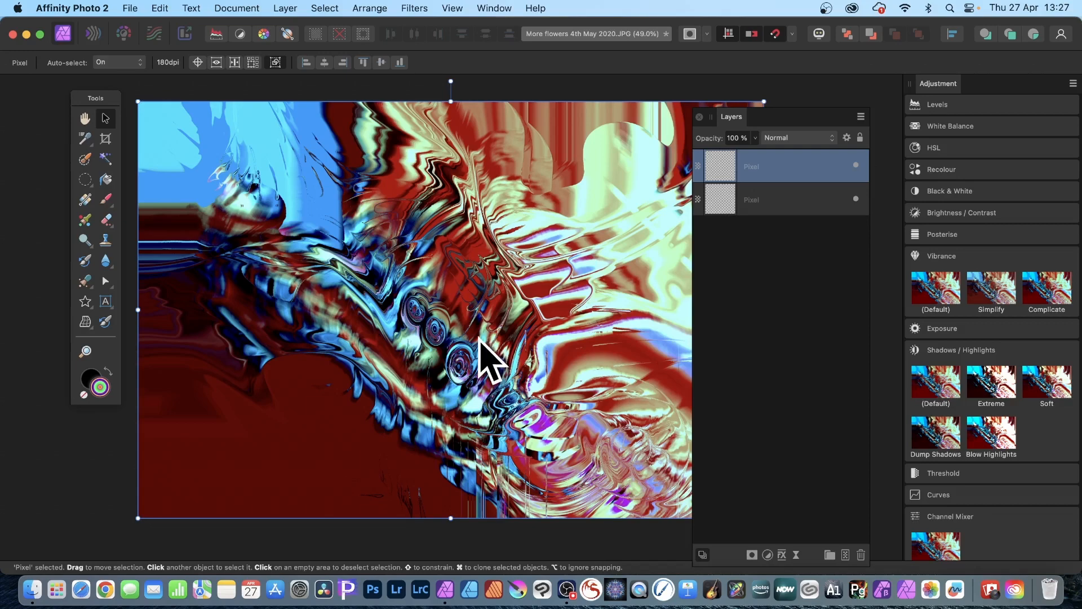
Fade the displacement on the coloured layer to about 13 % using the Difference blend mode.
left_click(285, 8)
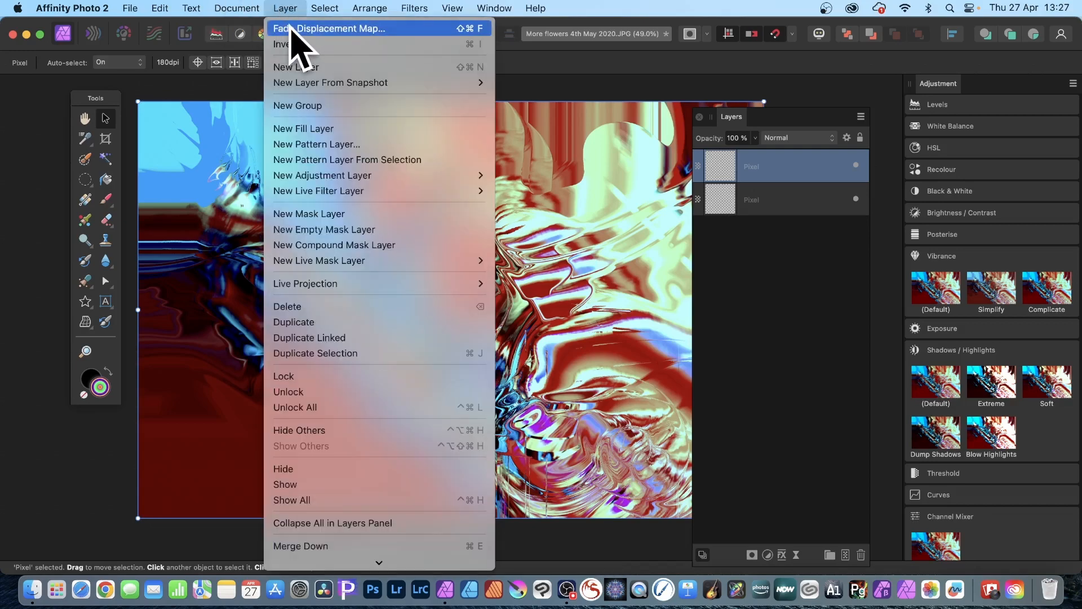
left_click(290, 28)
left_click_drag(784, 454, 577, 234)
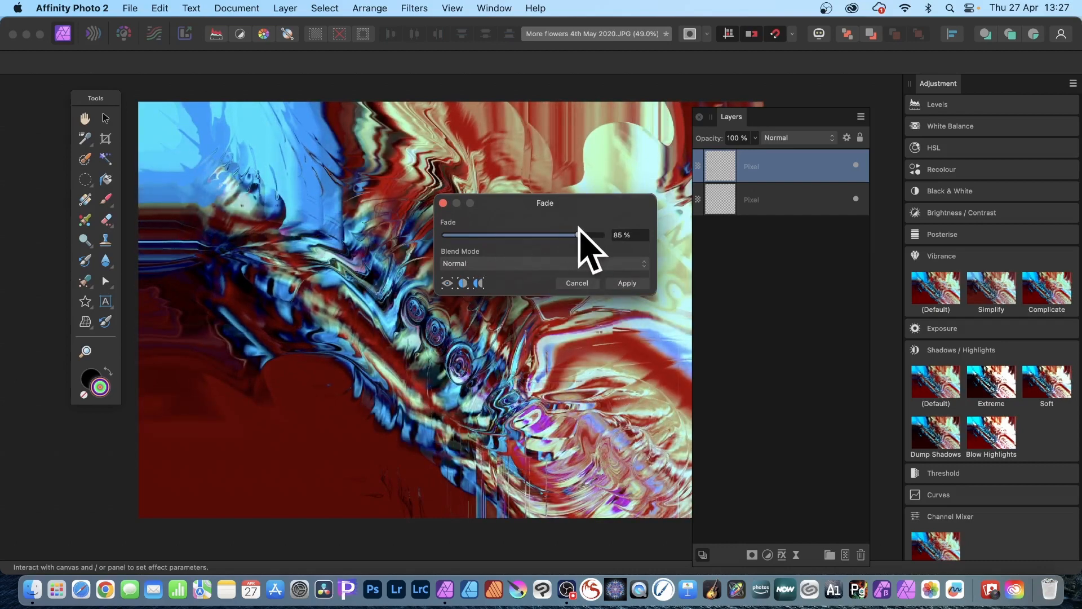
left_click(512, 265)
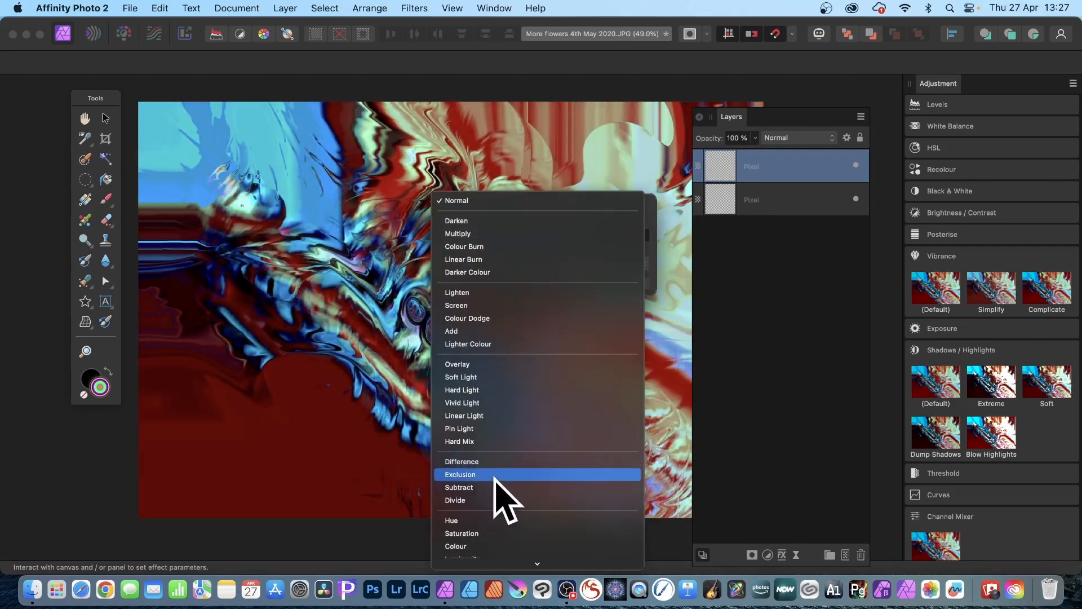
left_click(487, 532)
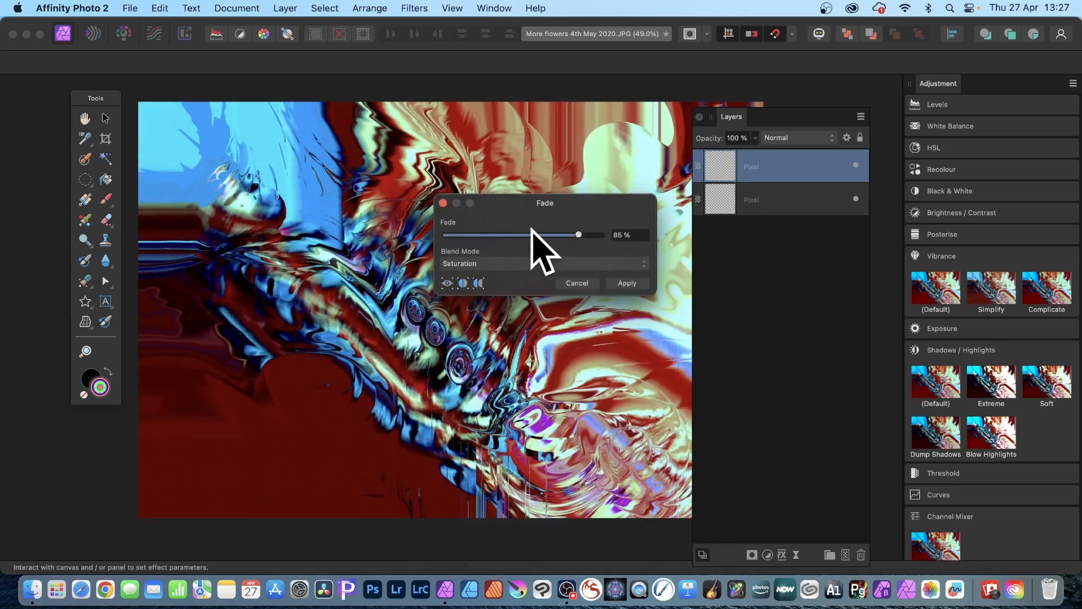
left_click(464, 235)
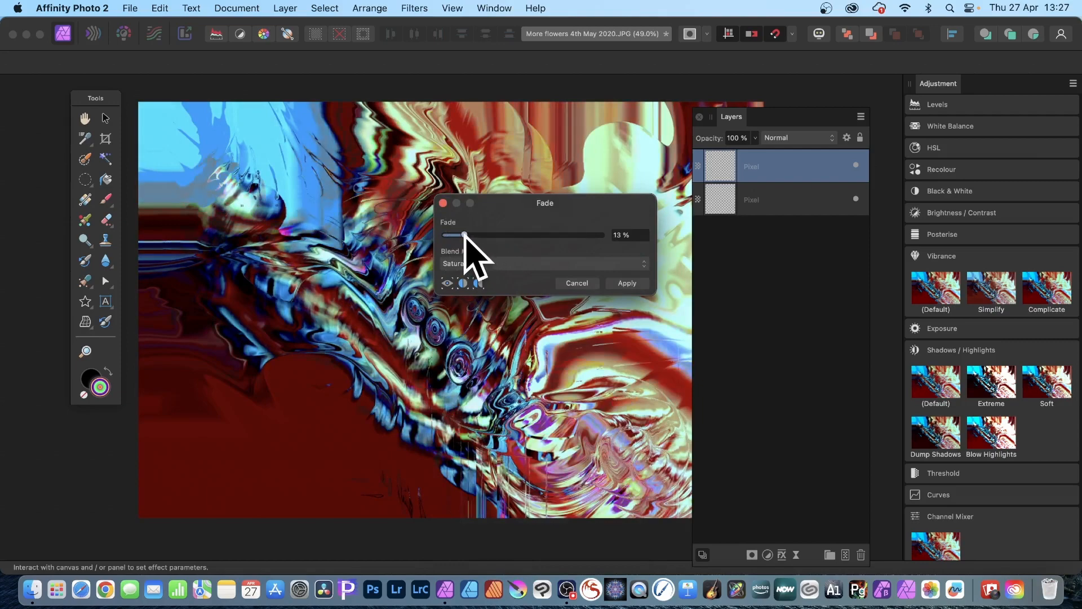
left_click(526, 263)
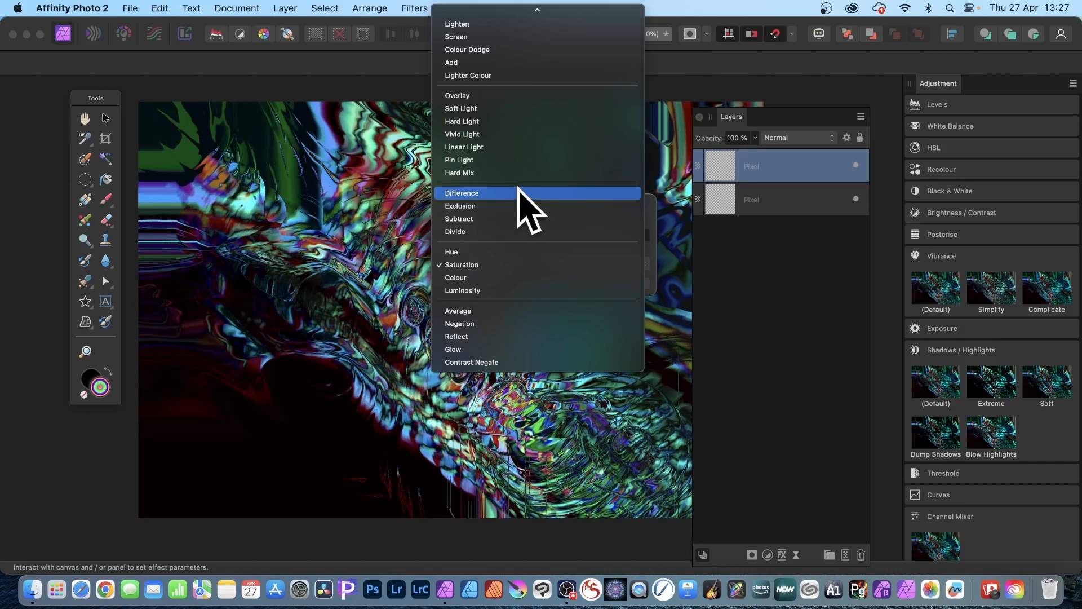
left_click(519, 193)
left_click(625, 283)
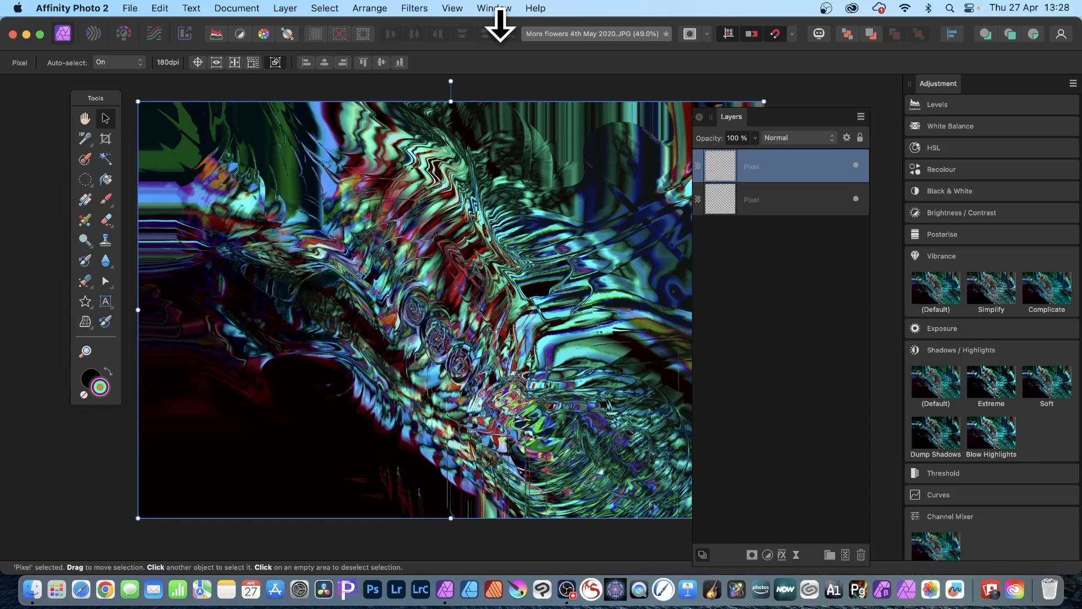
Hide the upper coloured layer and repeat the last displacement three times on the lower grayscale layer.
left_click(758, 201)
left_click(856, 165)
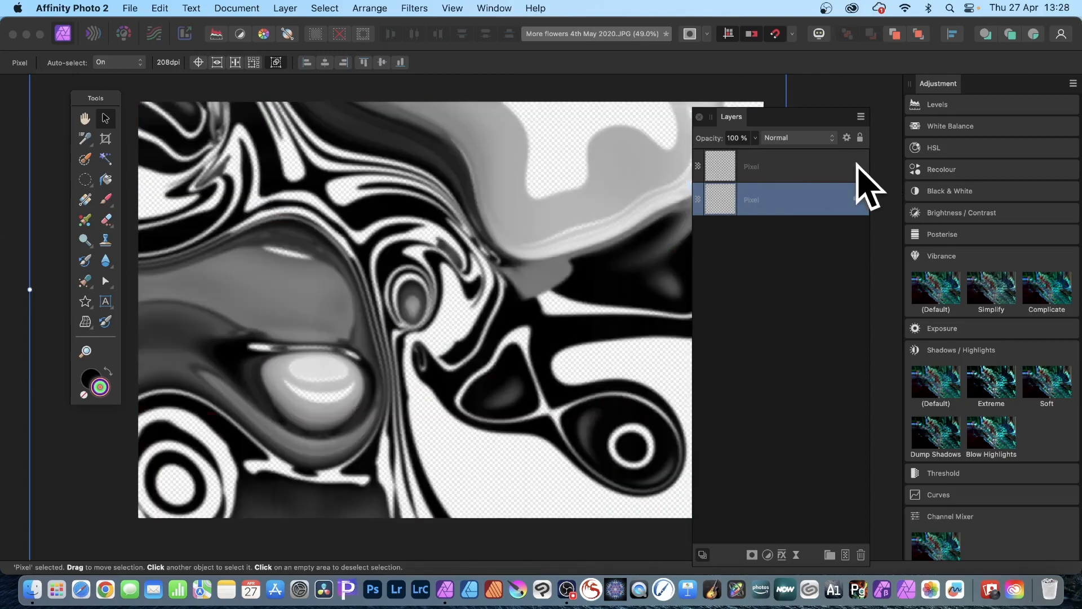
left_click(415, 8)
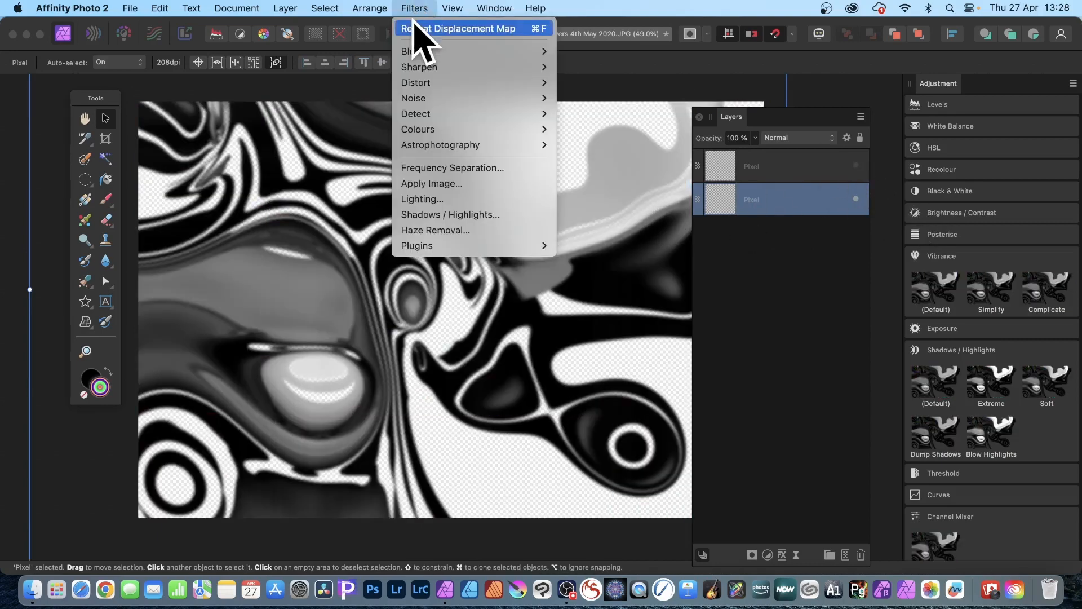
left_click(417, 28)
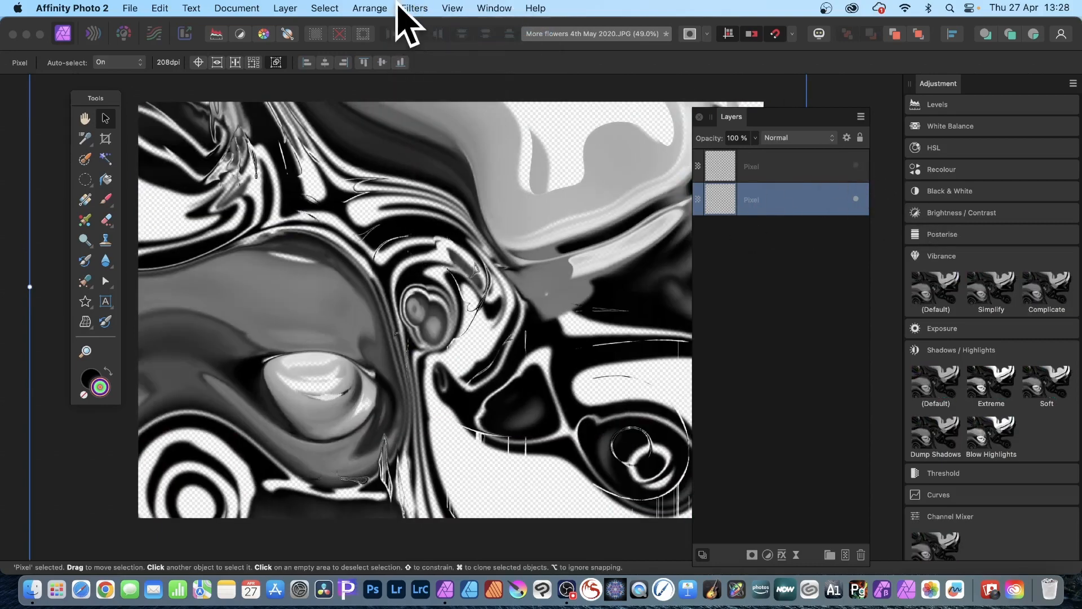
left_click(406, 9)
left_click(417, 28)
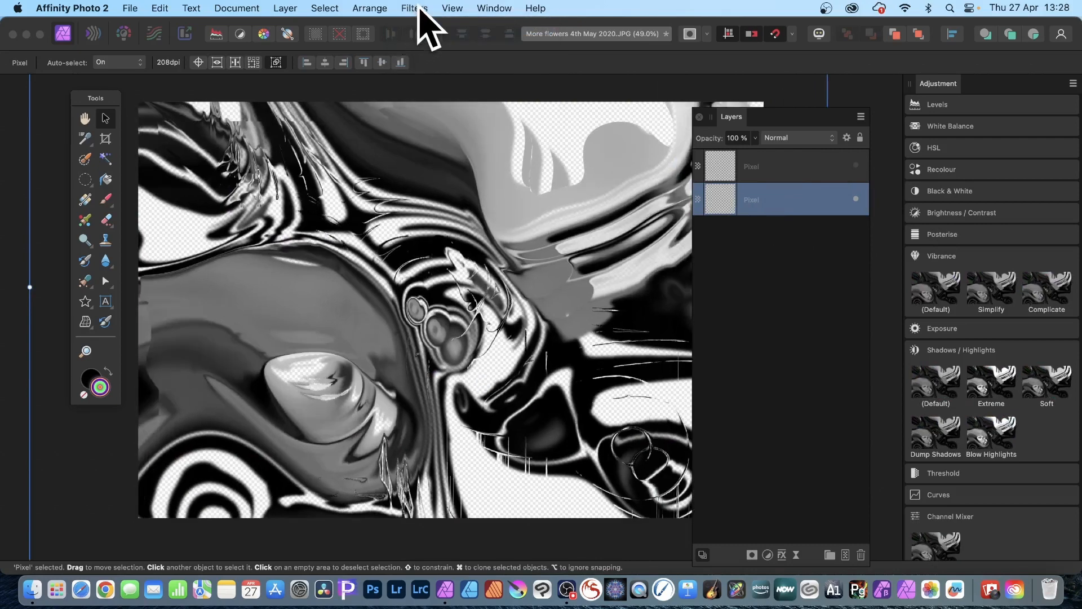
left_click(417, 9)
left_click(411, 29)
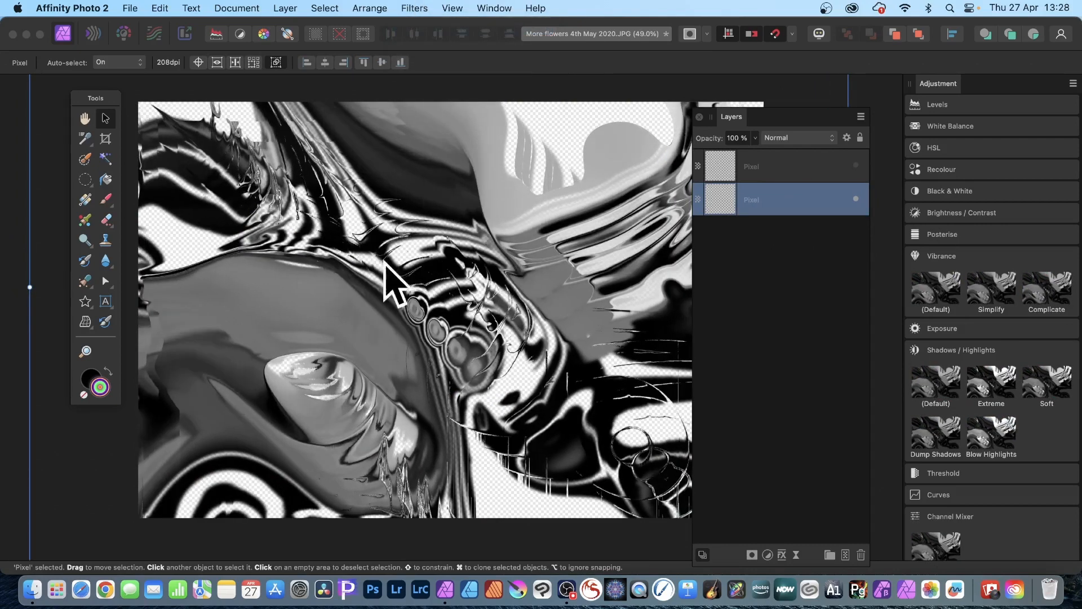
Show the upper coloured layer and displace it with the map from the layers beneath at a strength of about 292.8 px.
left_click(752, 166)
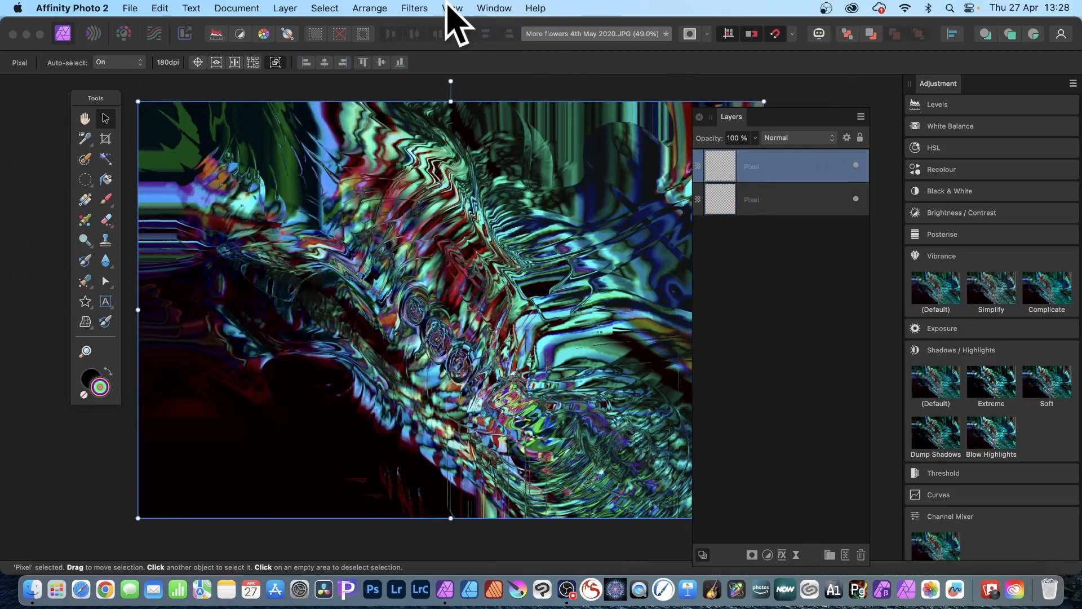
left_click(415, 8)
mouse_move(420, 83)
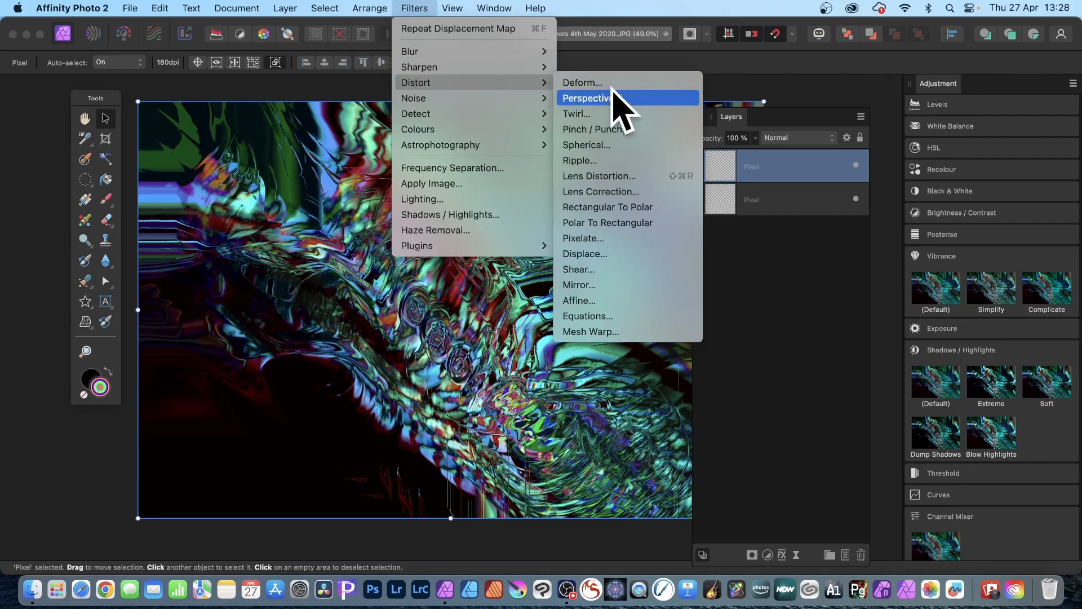
left_click(597, 255)
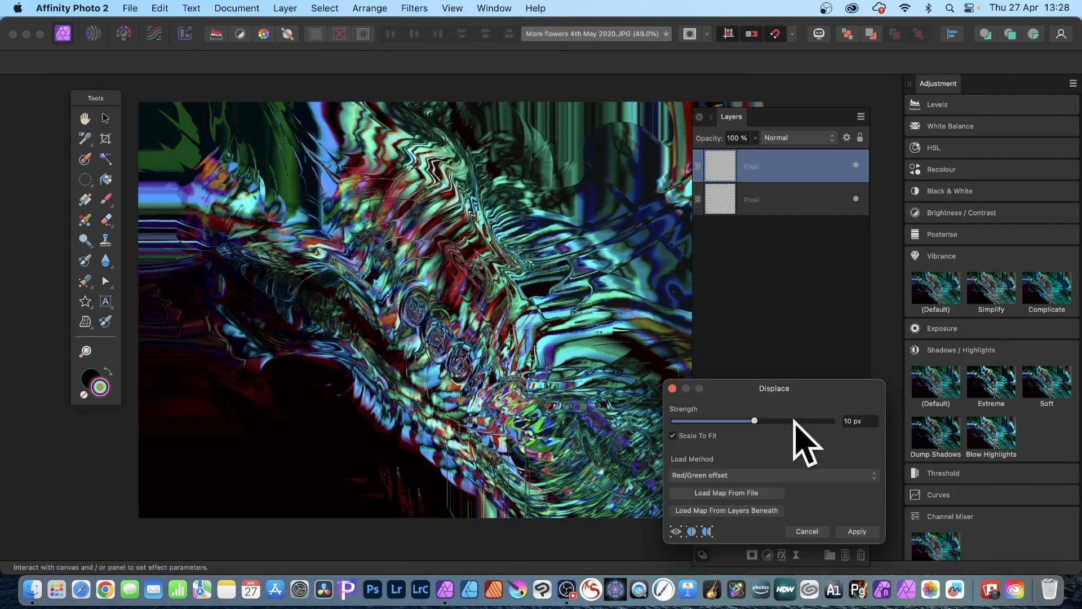
left_click_drag(812, 386, 567, 182)
left_click_drag(462, 217, 554, 217)
left_click(490, 305)
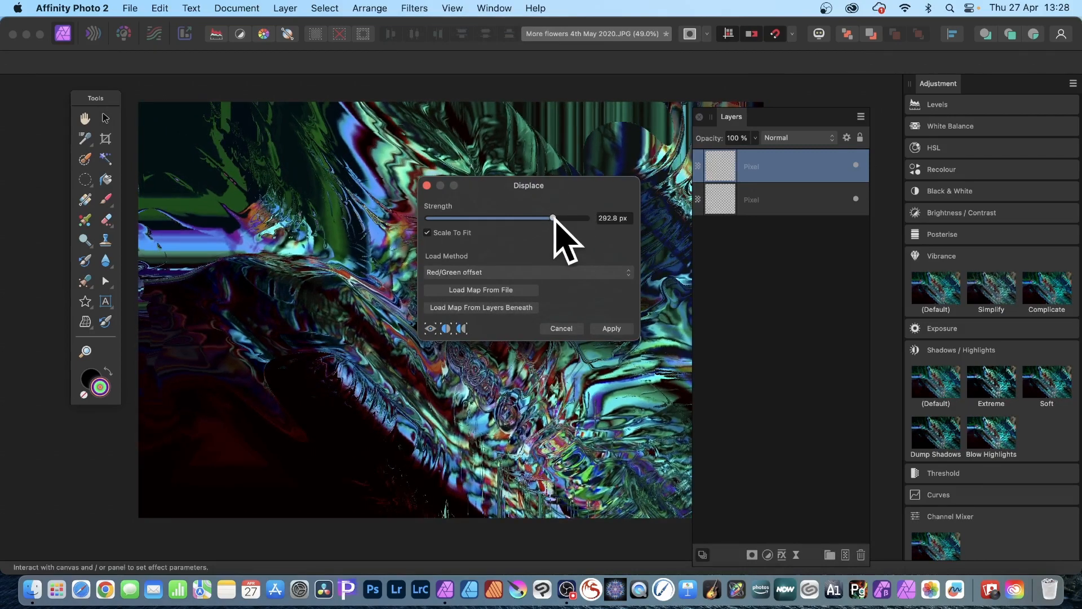
left_click(611, 328)
Flip the upper coloured layer horizontally and repeat the displacement map on it.
right_click(438, 214)
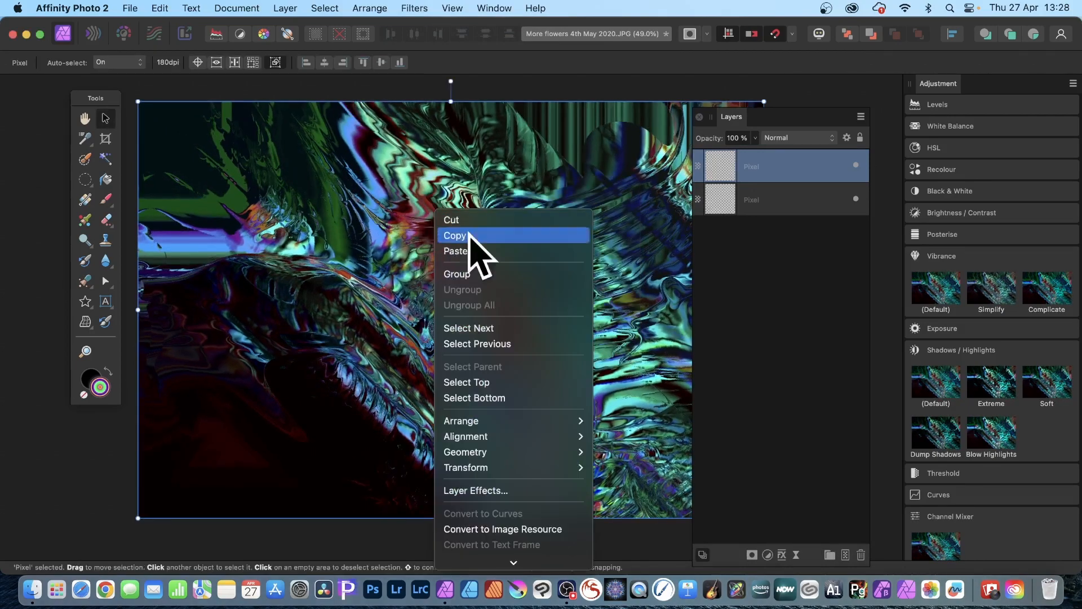
mouse_move(479, 467)
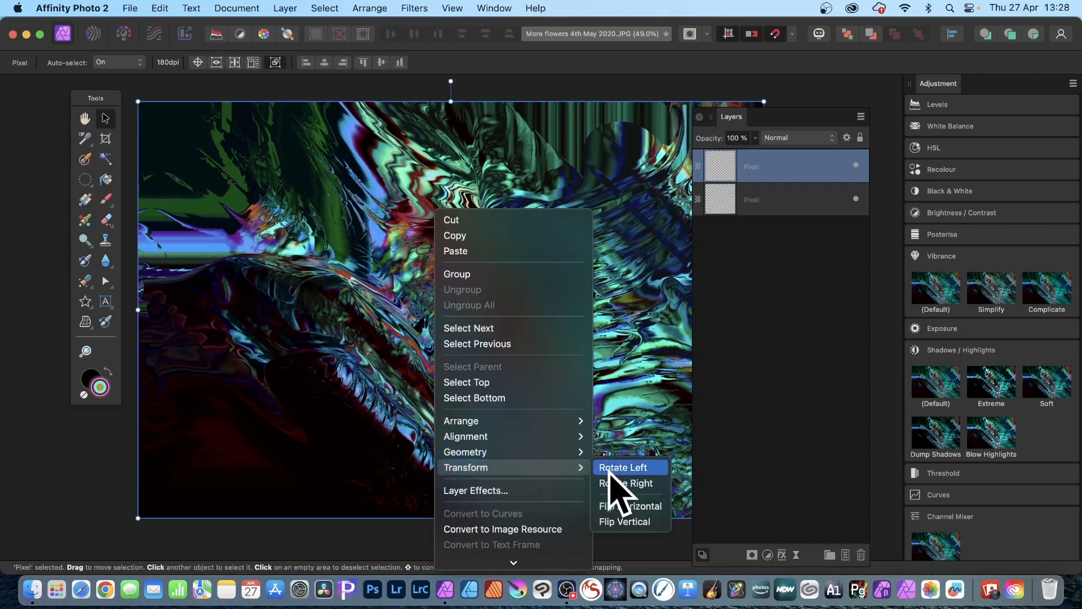
left_click(615, 506)
left_click(415, 8)
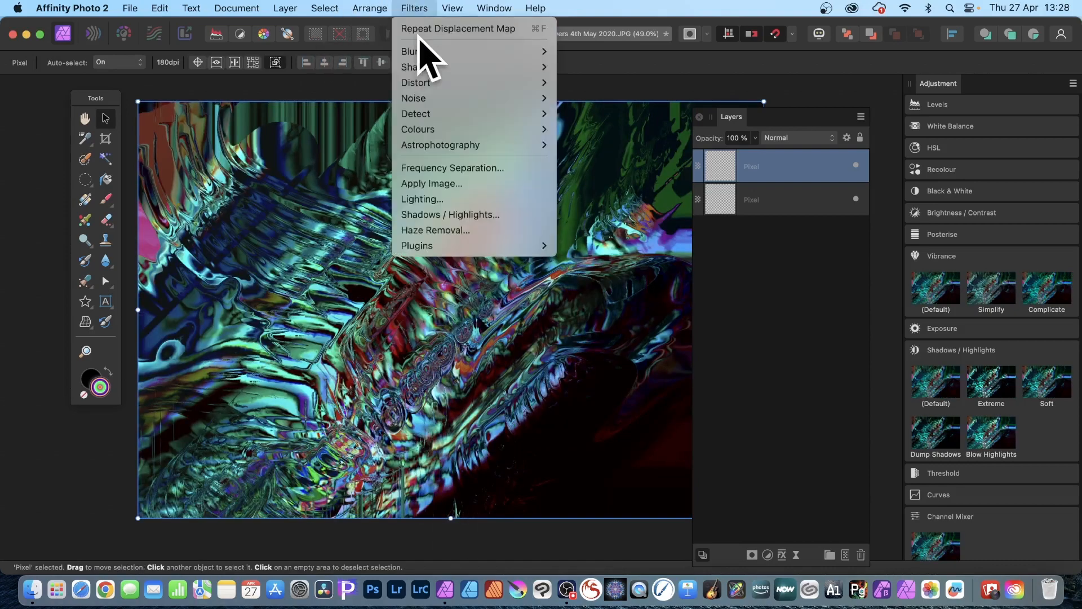
left_click(425, 28)
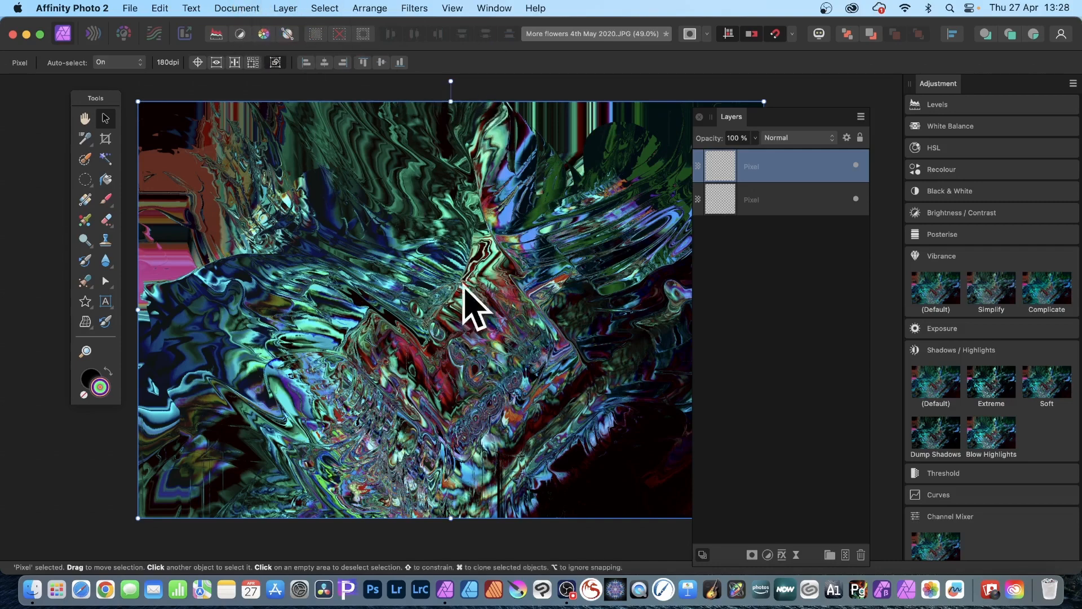
Add a Levels adjustment above the coloured layer with the black level at 8 % and the white level at 75 %.
left_click(276, 8)
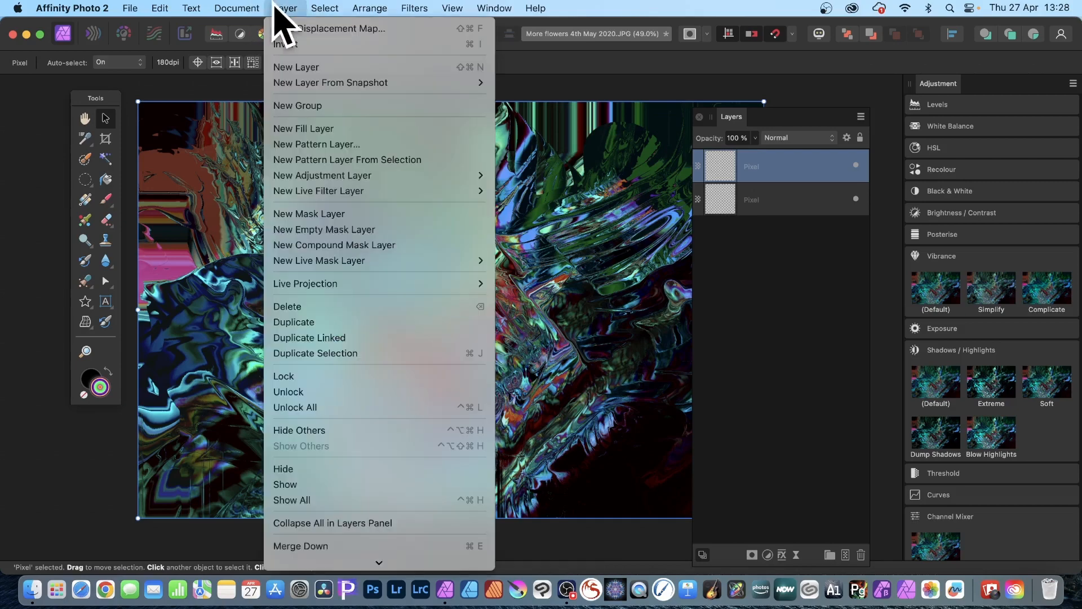
mouse_move(307, 176)
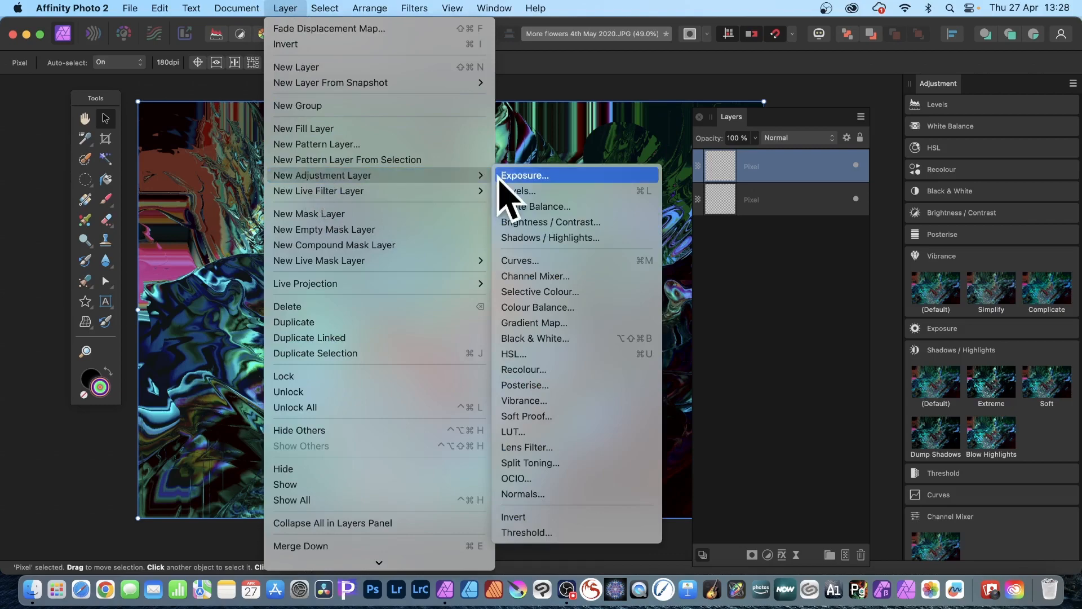
left_click(510, 191)
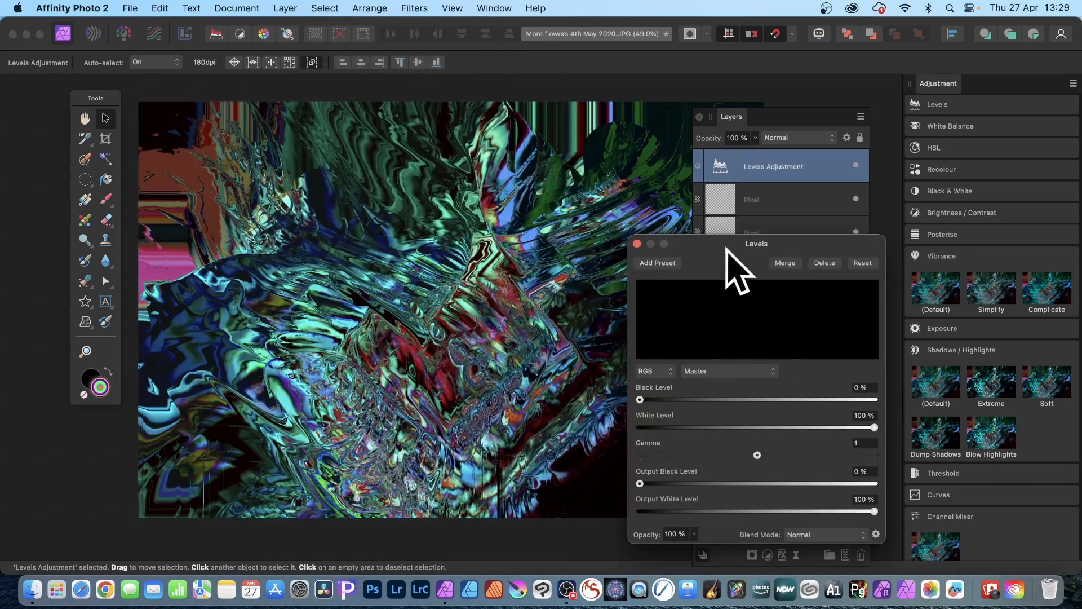
left_click_drag(725, 245, 477, 125)
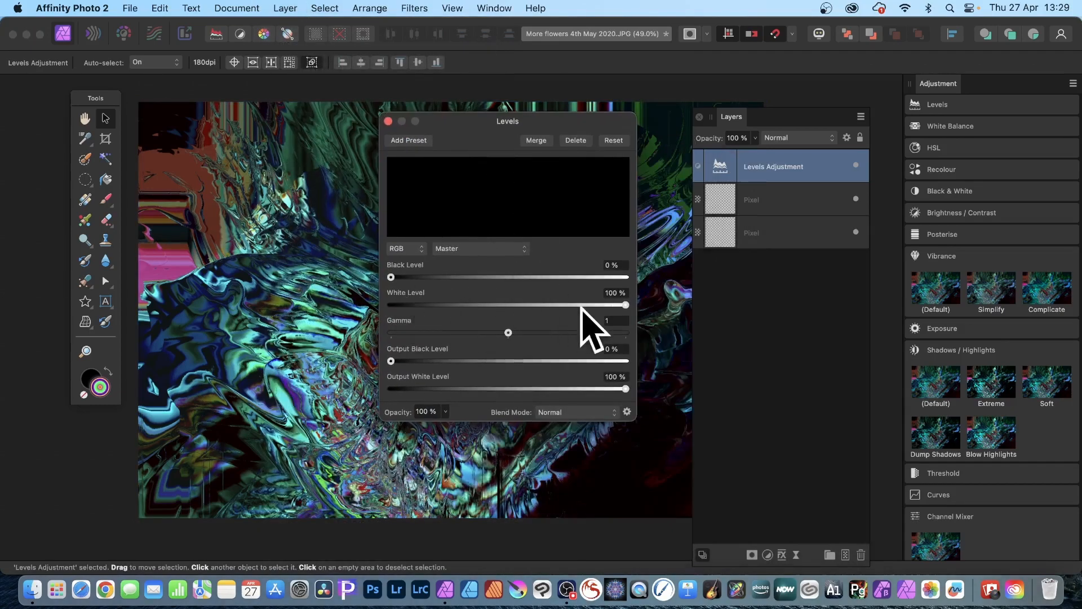
left_click_drag(626, 305, 574, 305)
left_click_drag(390, 278, 402, 277)
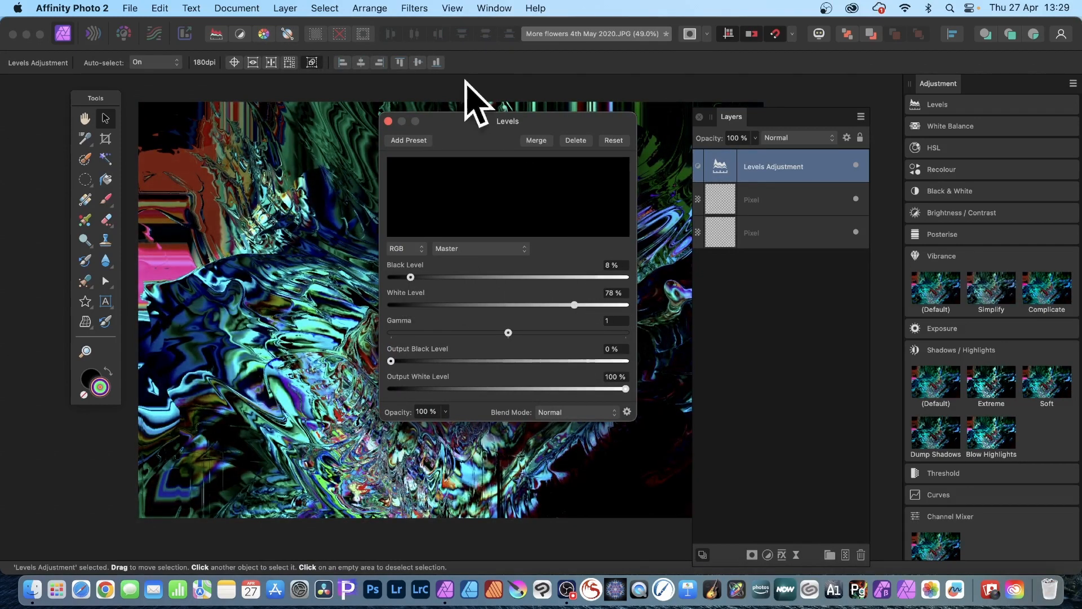
left_click_drag(458, 122, 600, 110)
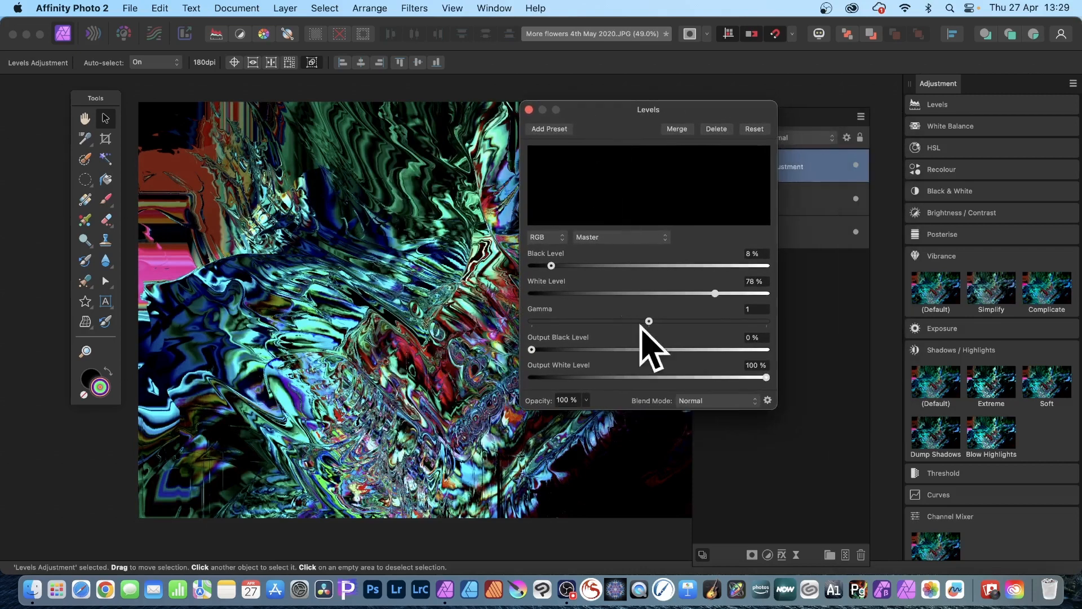
left_click_drag(709, 293, 708, 293)
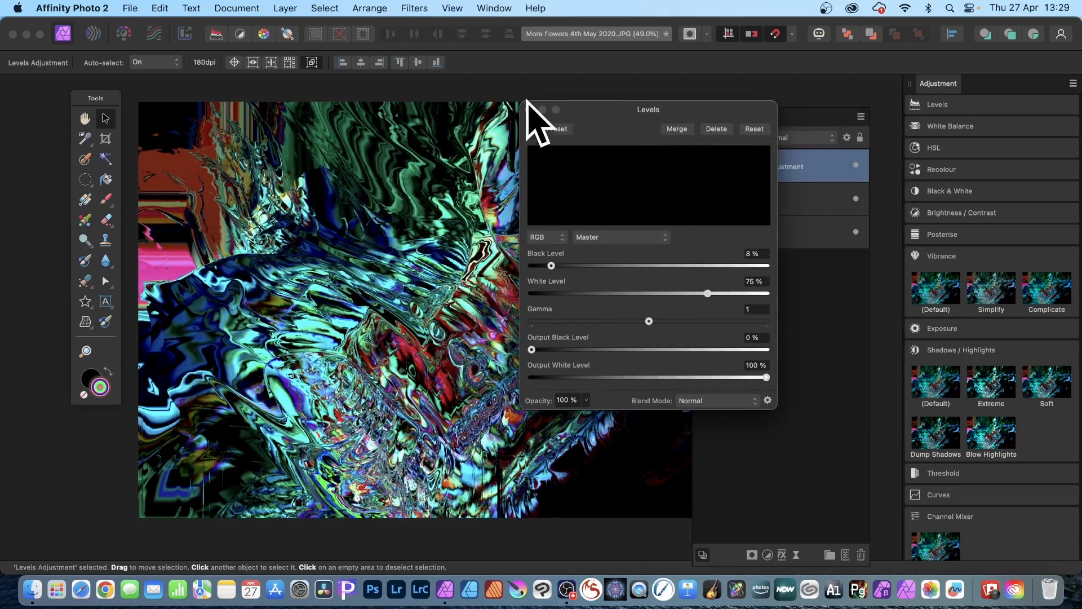
left_click(530, 110)
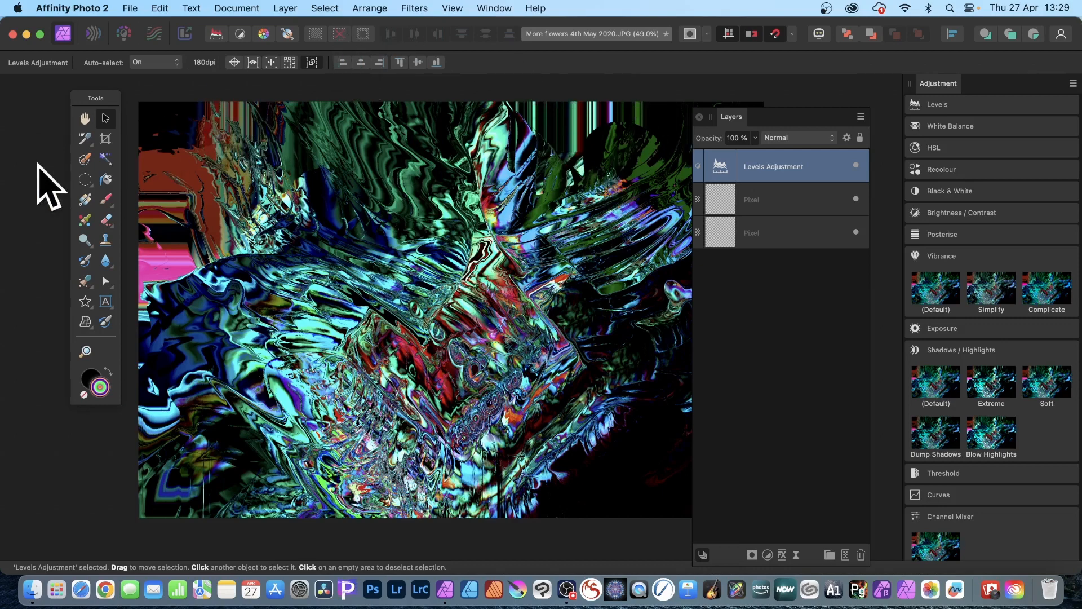
Crop the artwork to about 3229 x 2214 px, trimming all four edges around the central shapes.
left_click(104, 138)
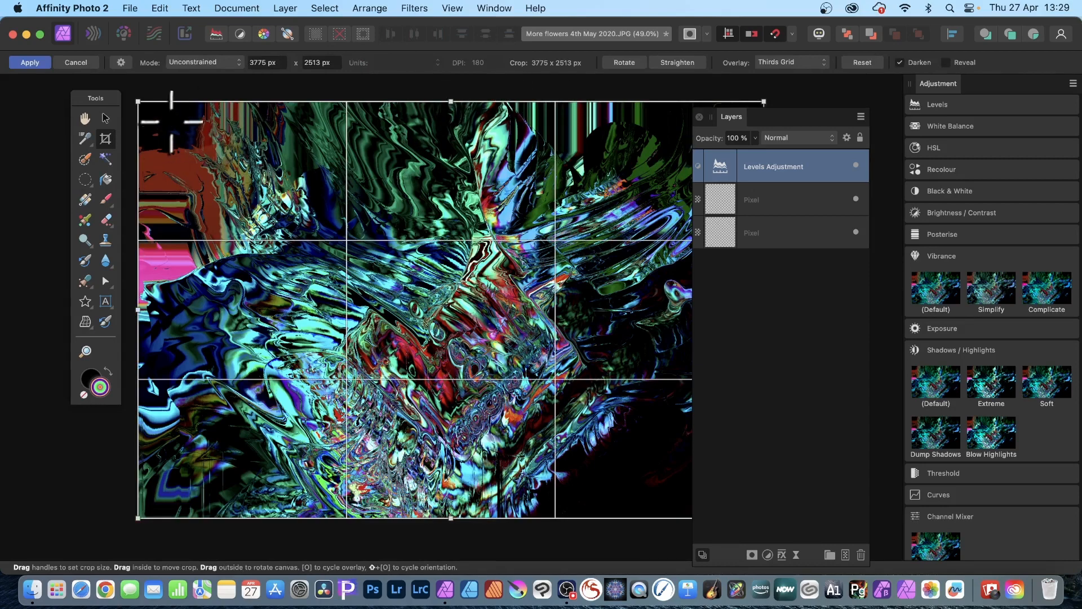
left_click_drag(764, 518, 699, 506)
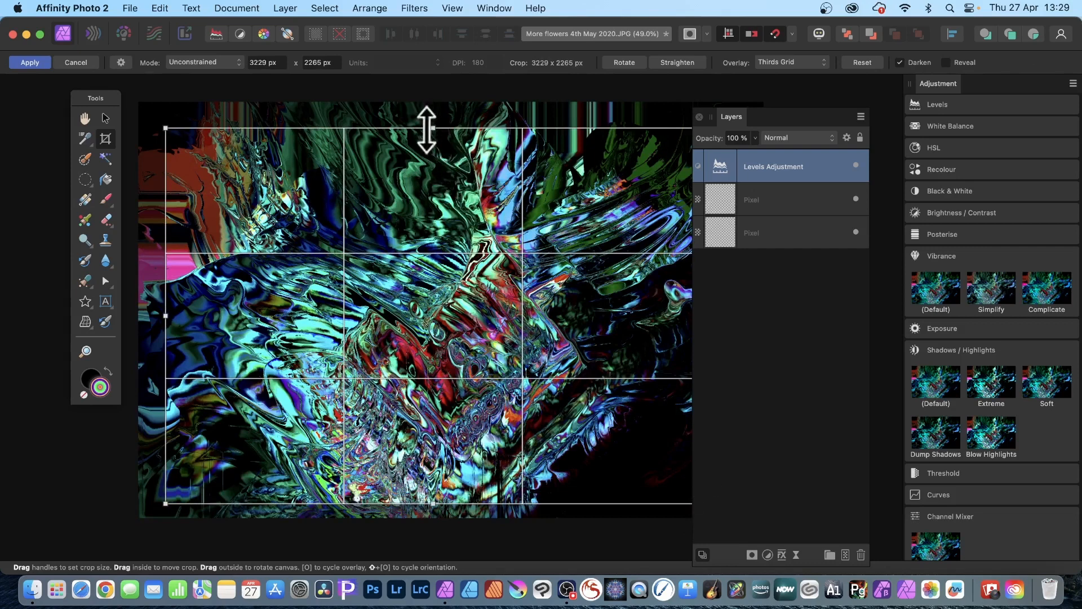
left_click_drag(427, 128, 430, 137)
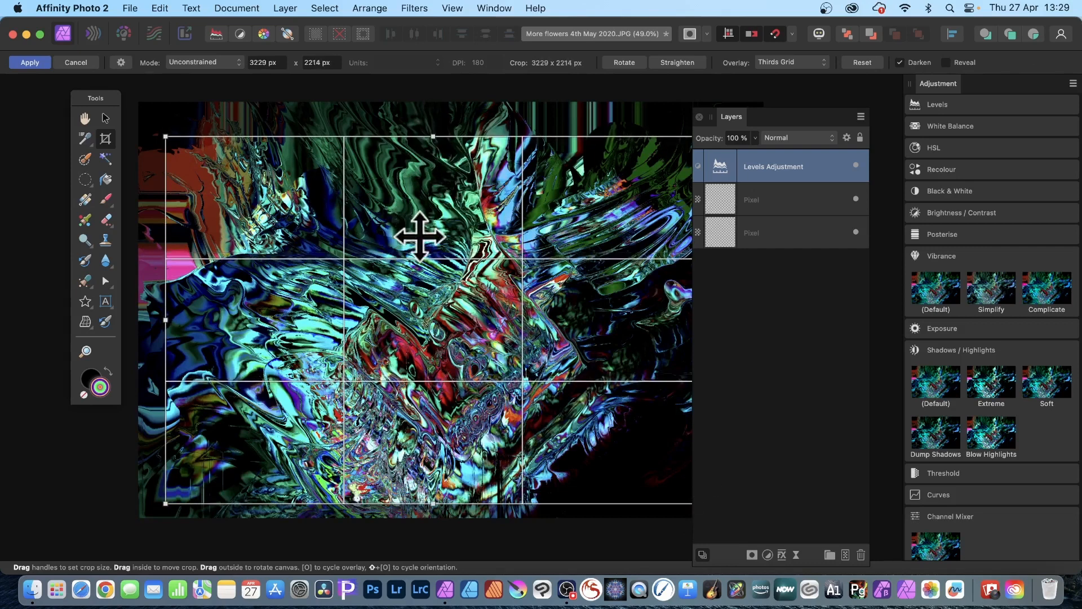
left_click_drag(420, 236, 425, 238)
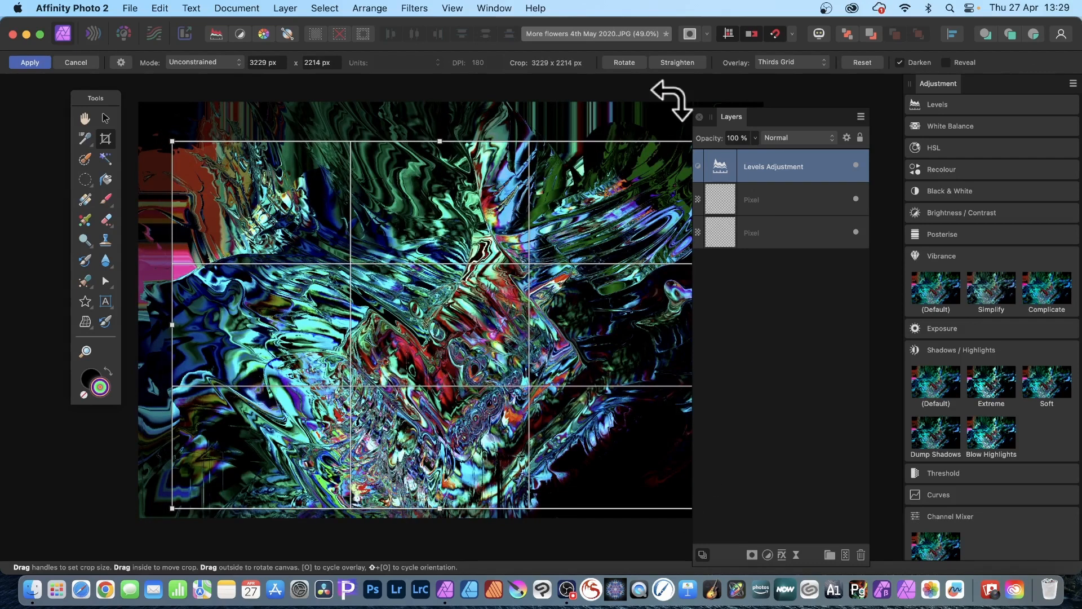
left_click_drag(733, 115, 834, 109)
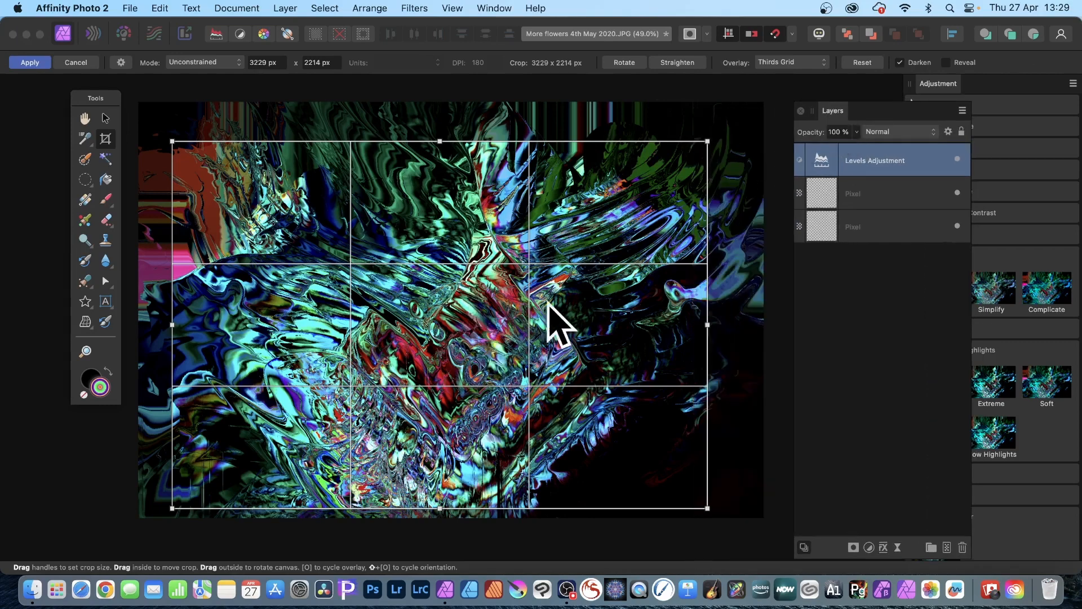
left_click(31, 62)
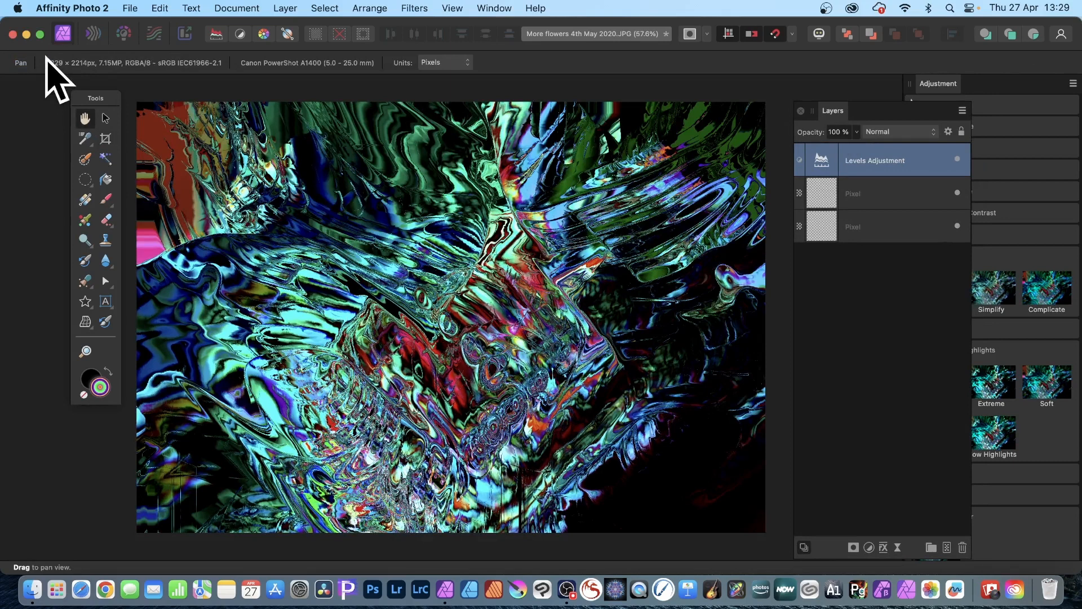